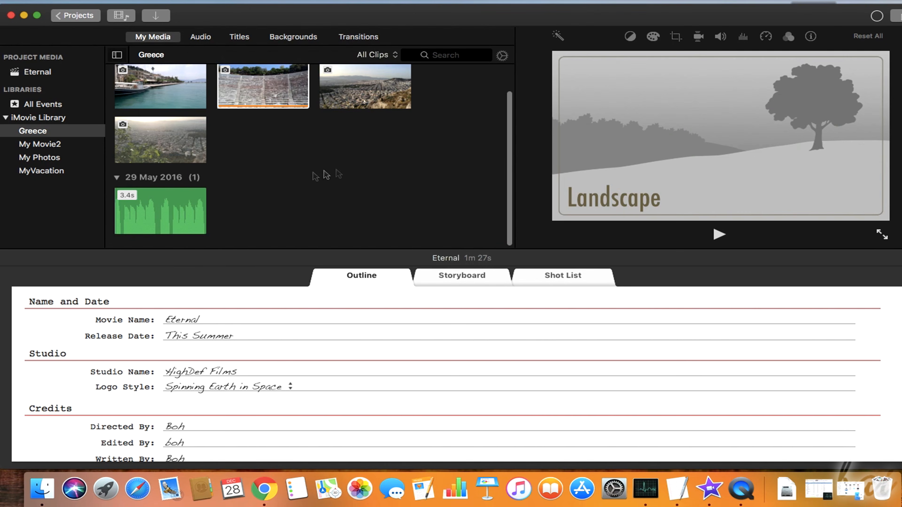
# Examine the Eternal trailer outline's movie name, release date, studio name and credits fields.
pyautogui.click(197, 317)
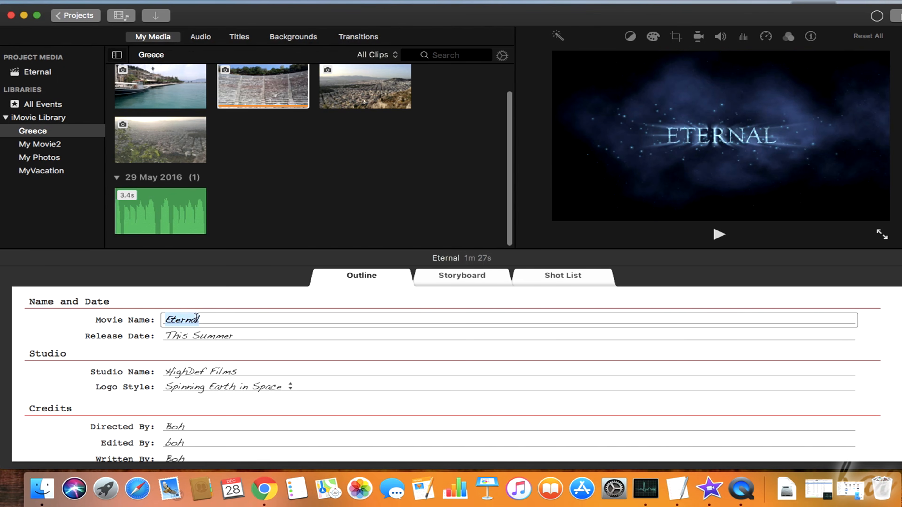
pyautogui.press('Tab')
pyautogui.press('Tab')
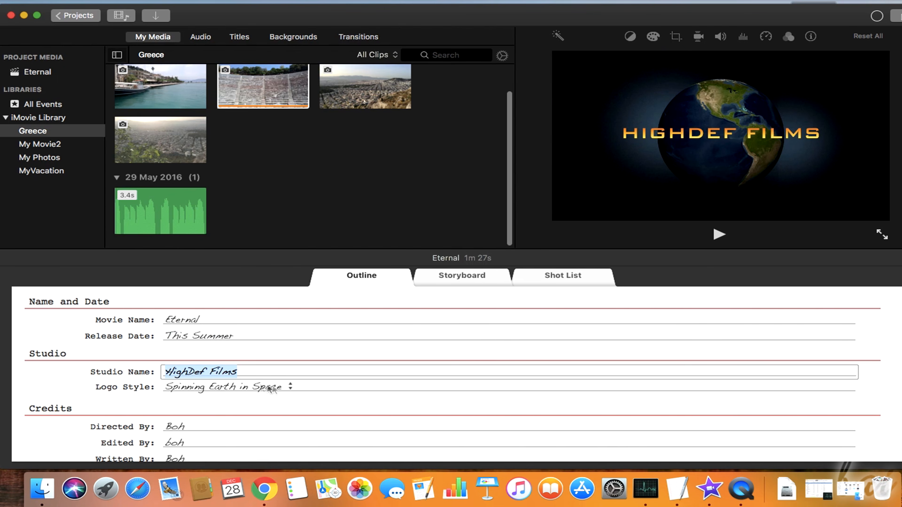
pyautogui.click(211, 425)
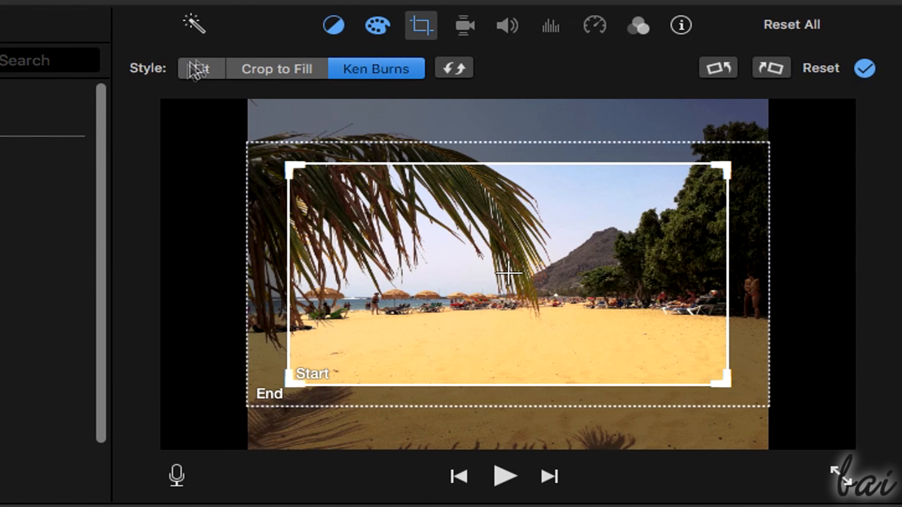
# Compare the Fit, Crop to Fill and Ken Burns crop styles on the beach photo, ending with Fit.
pyautogui.click(305, 77)
pyautogui.click(215, 78)
pyautogui.click(301, 78)
pyautogui.click(371, 73)
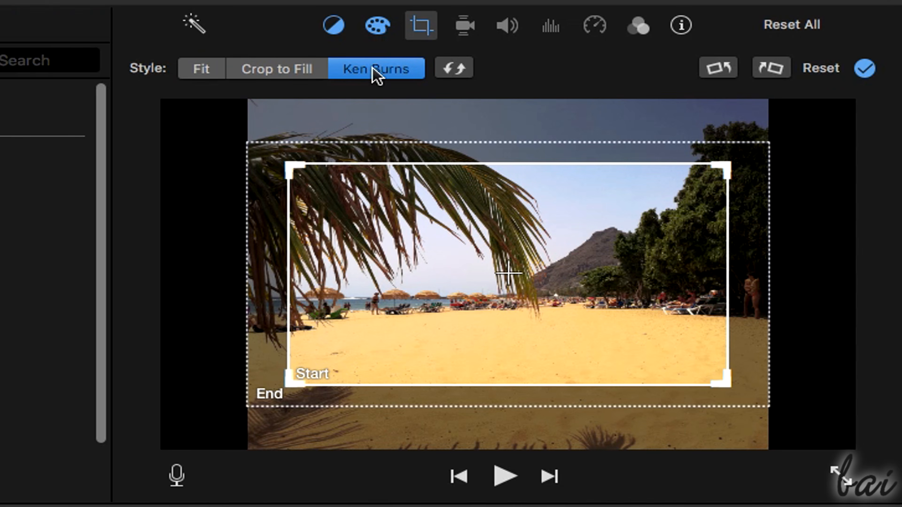
pyautogui.click(214, 69)
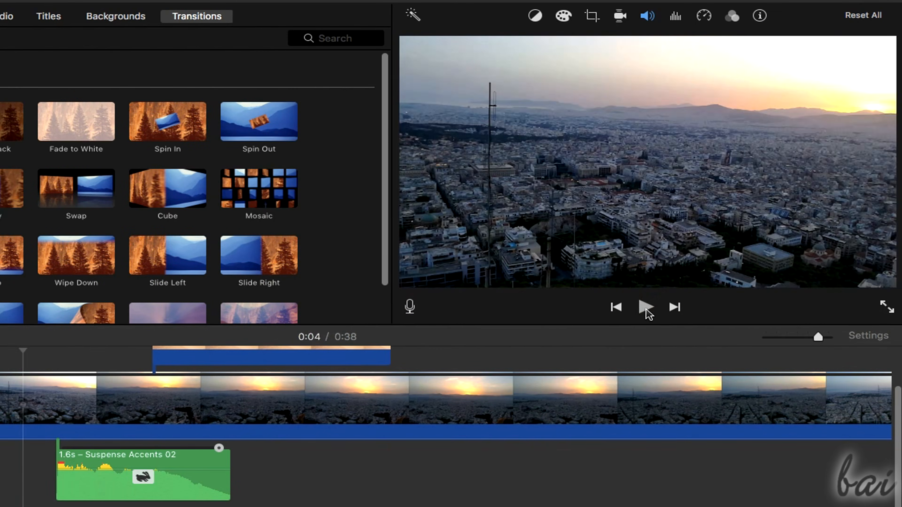
# Play the city sunset clip in the preview and dismiss the clip filter chooser without applying a filter.
pyautogui.click(646, 313)
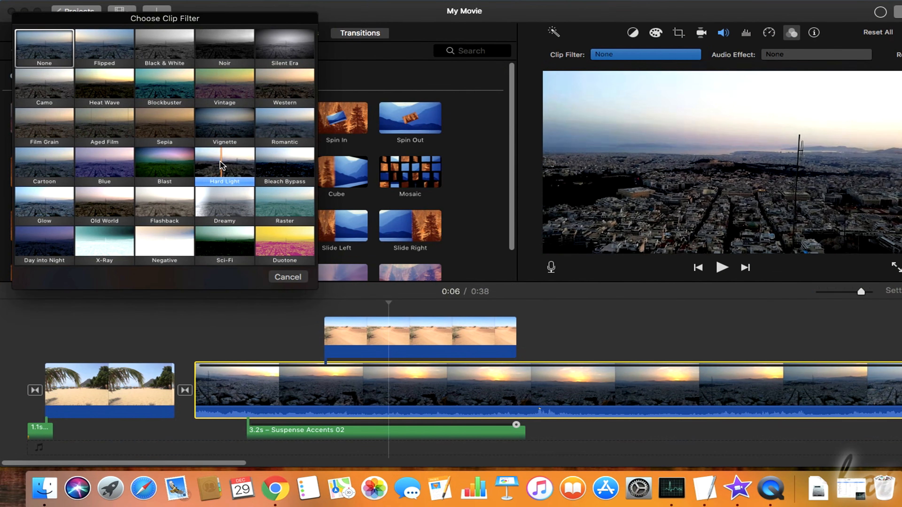
pyautogui.click(273, 277)
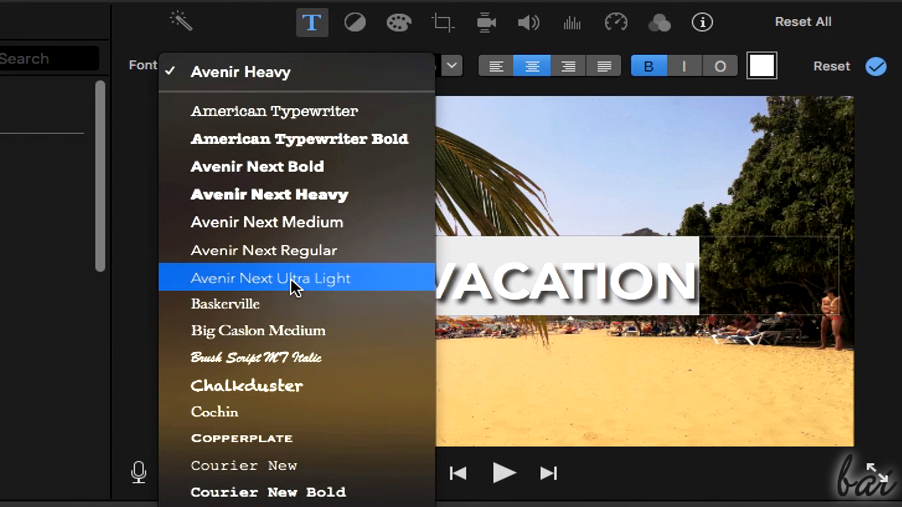
# Set the VACATION title's font to Avenir Next Ultra Light.
pyautogui.click(293, 279)
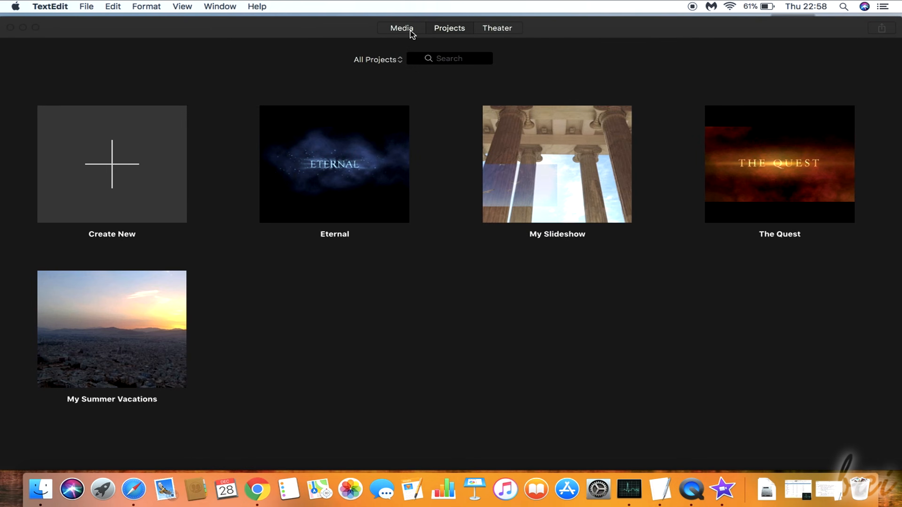
# Open the media library, list all events, and preview the Greece, My Favorites and My Photos events.
pyautogui.click(372, 34)
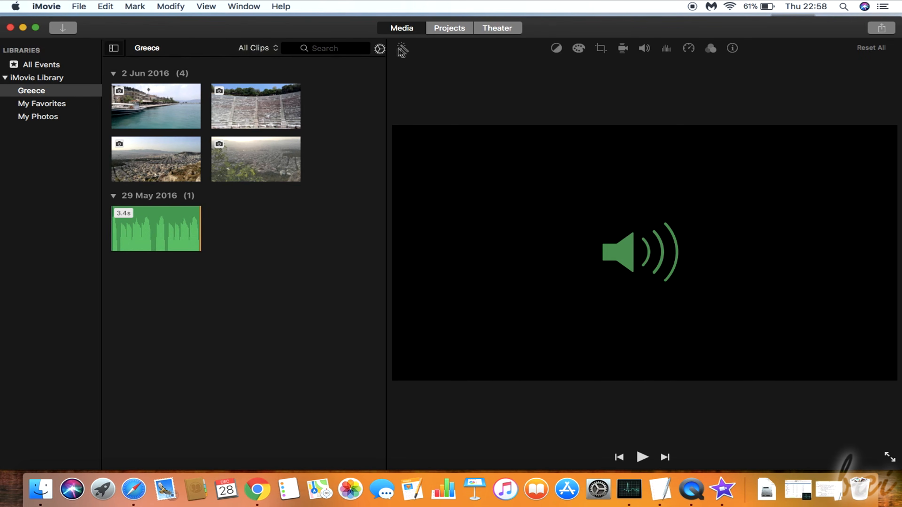
pyautogui.click(42, 64)
pyautogui.click(220, 126)
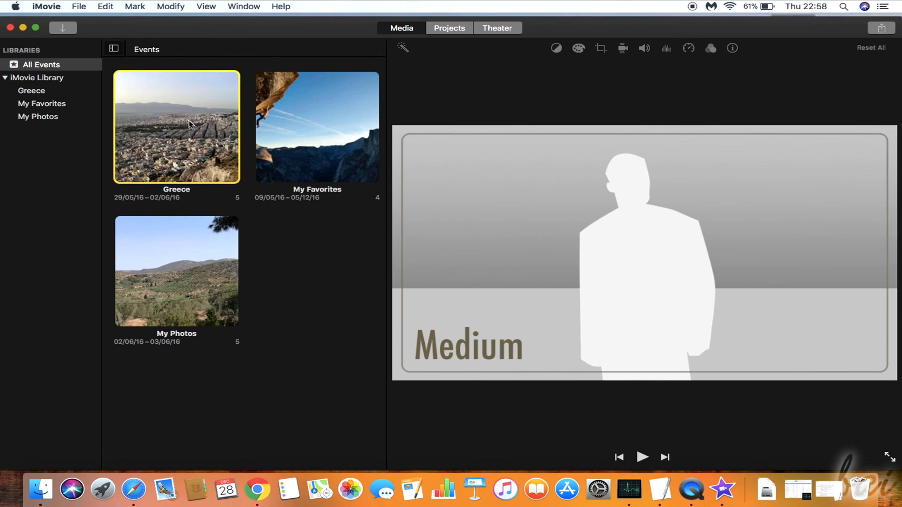
pyautogui.click(279, 137)
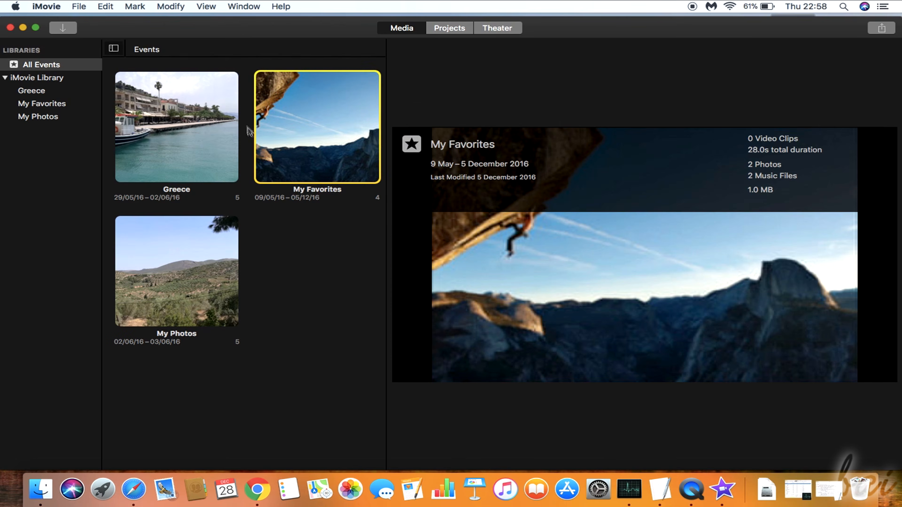
pyautogui.click(199, 260)
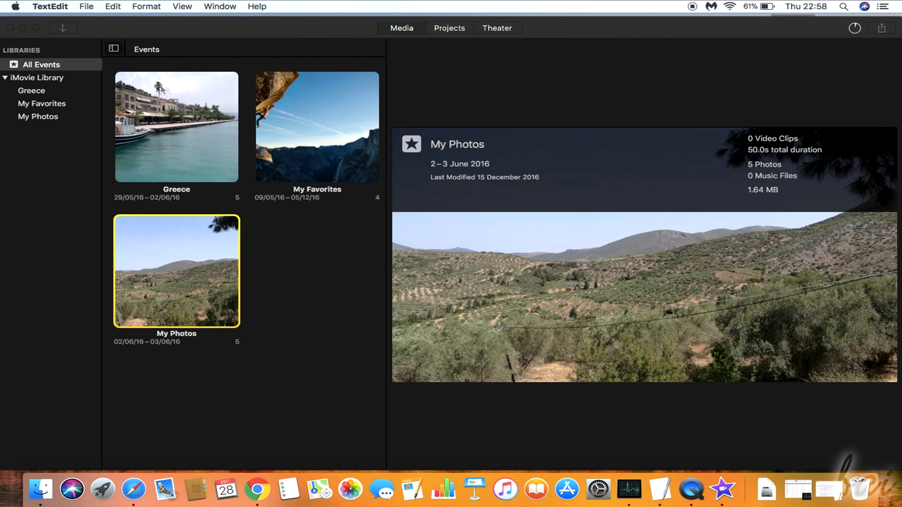
# View the media stored in the Greece and My Photos events of the iMovie Library.
pyautogui.click(48, 88)
pyautogui.click(48, 91)
pyautogui.click(45, 117)
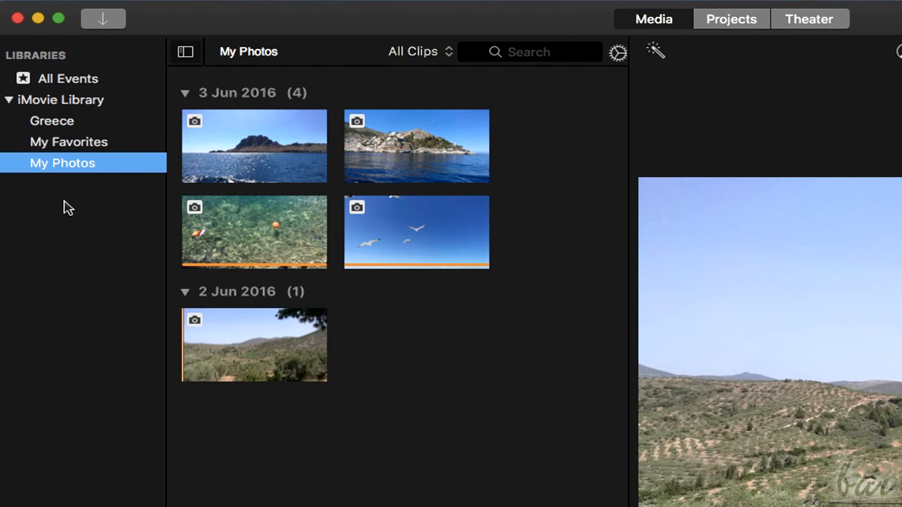
# Create a new event in the iMovie Library and name it MyVacation.
pyautogui.rightClick(77, 206)
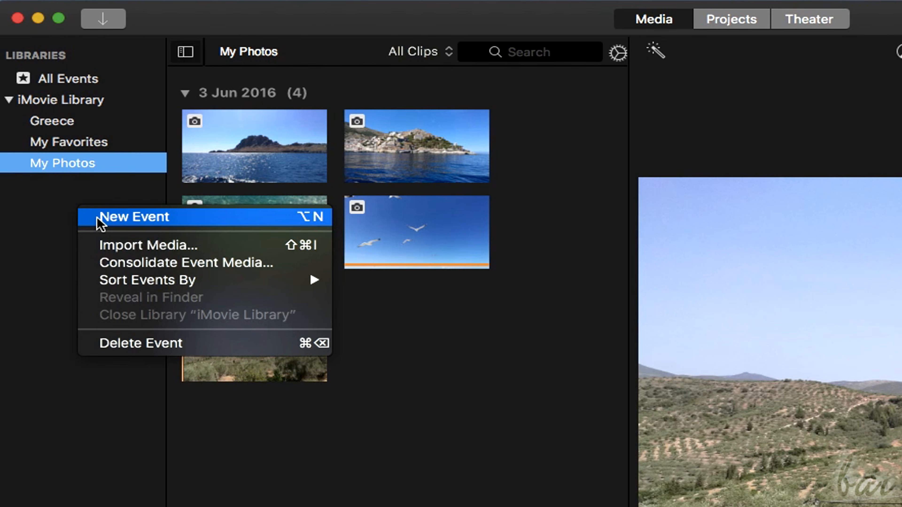
pyautogui.click(134, 217)
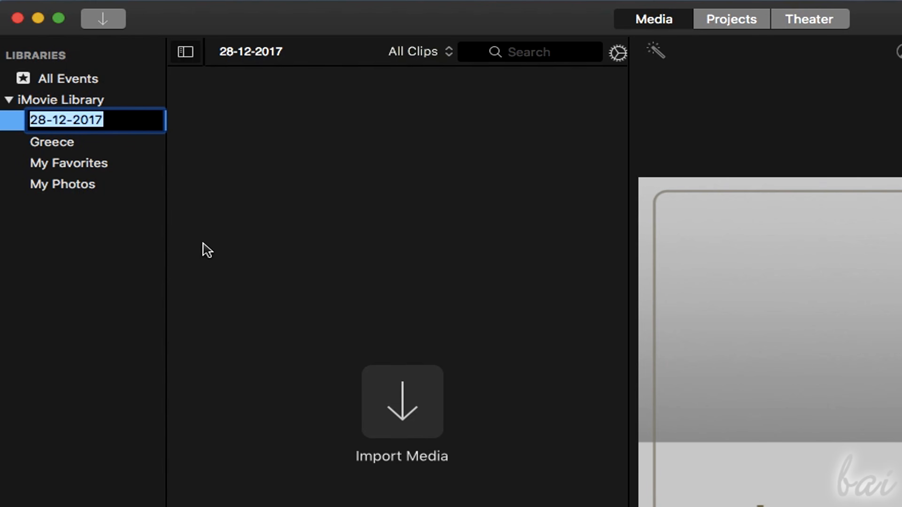
pyautogui.write('MyVacation')
pyautogui.press('Return')
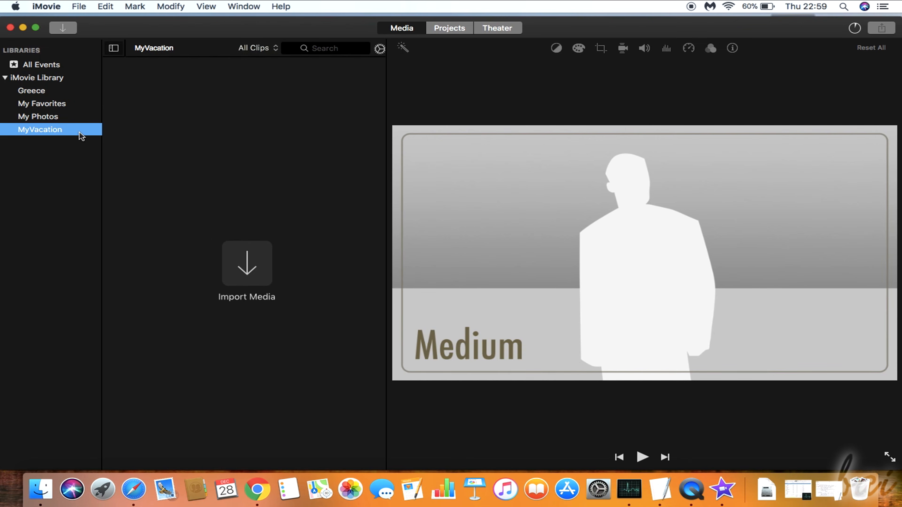
# Import a selection of several photos into the MyVacation event.
pyautogui.click(253, 268)
pyautogui.click(271, 298)
pyautogui.moveTo(279, 315); pyautogui.dragTo(280, 352)
pyautogui.click(796, 453)
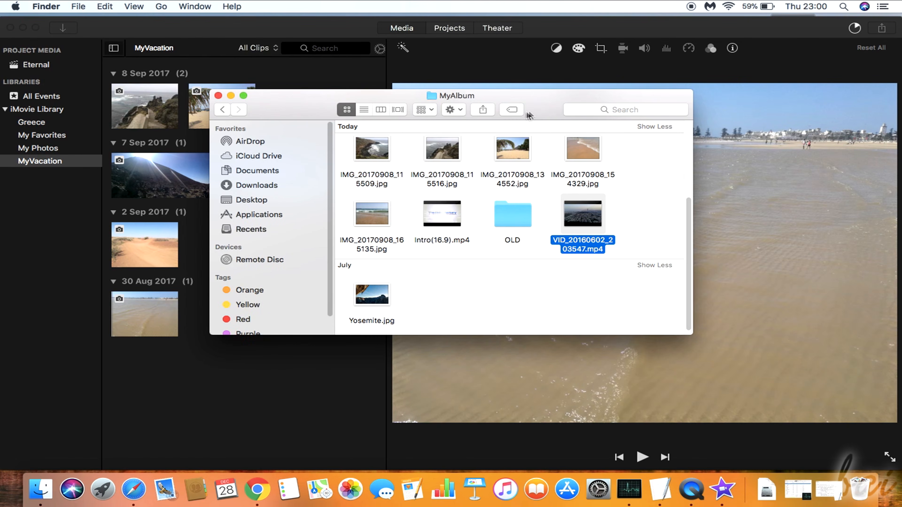
# Add VID_20160602_203547.mp4 from the MyAlbum folder in Finder to the MyVacation event.
pyautogui.moveTo(533, 101); pyautogui.dragTo(684, 53)
pyautogui.moveTo(728, 167); pyautogui.dragTo(248, 244)
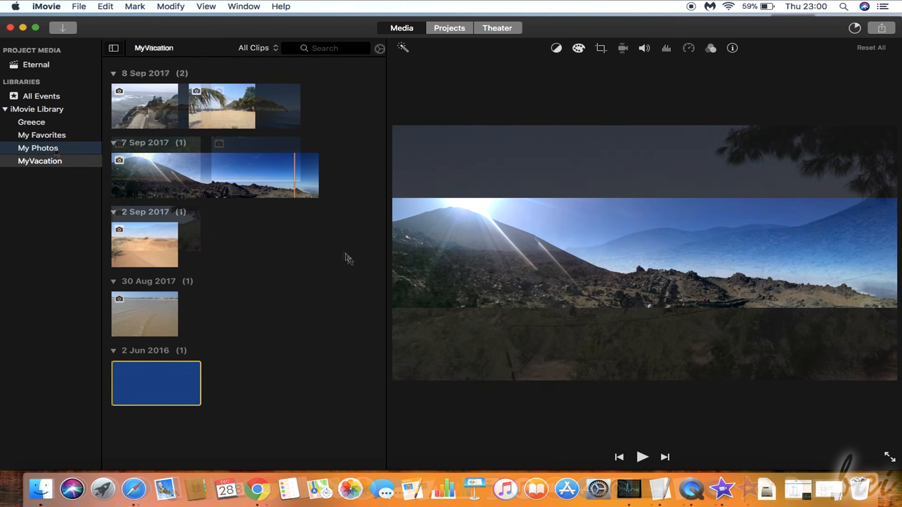
# Delete the My Favorites event and all its media from the iMovie Library.
pyautogui.click(37, 147)
pyautogui.click(55, 138)
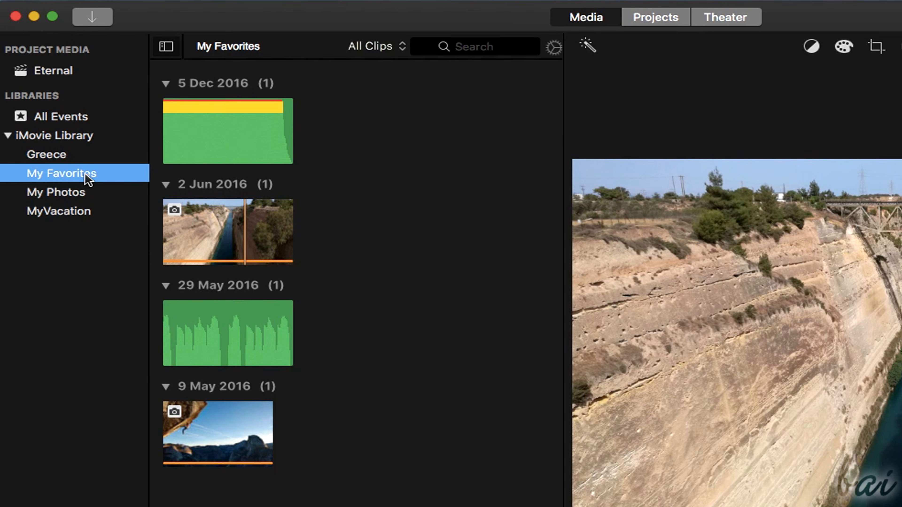
pyautogui.rightClick(82, 175)
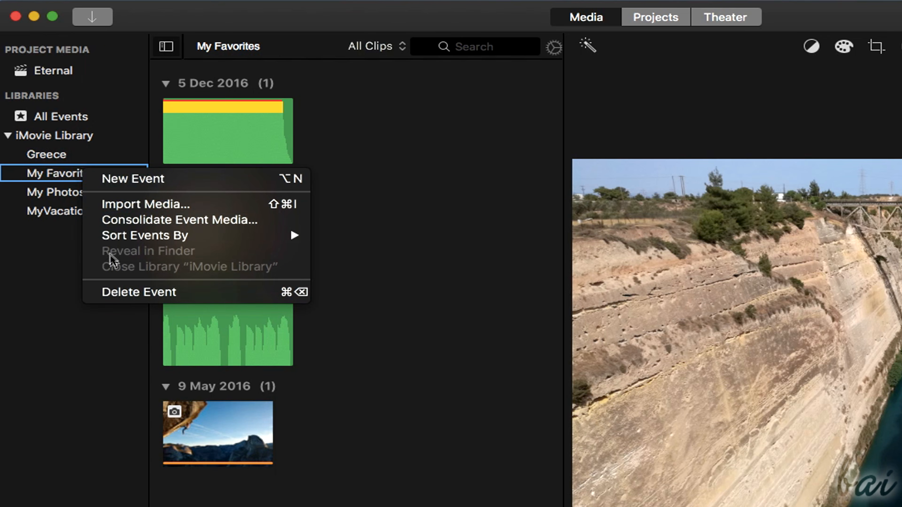
pyautogui.click(136, 297)
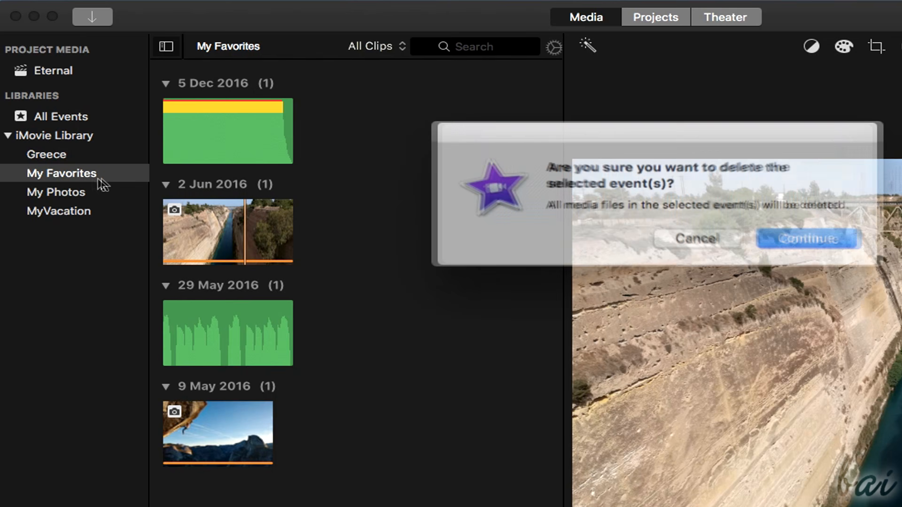
pyautogui.click(785, 231)
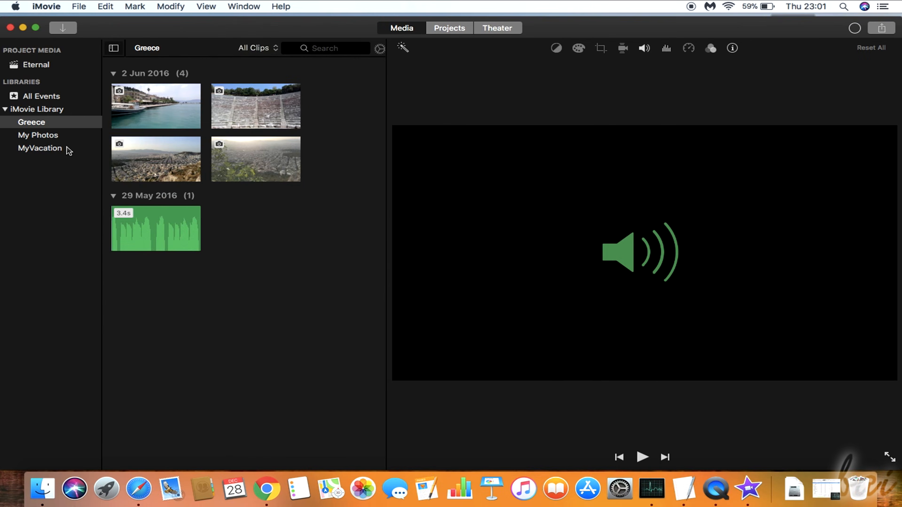
# Open the Theater and view the options available for the VID_20160602_203547 movie, then dismiss them.
pyautogui.click(53, 149)
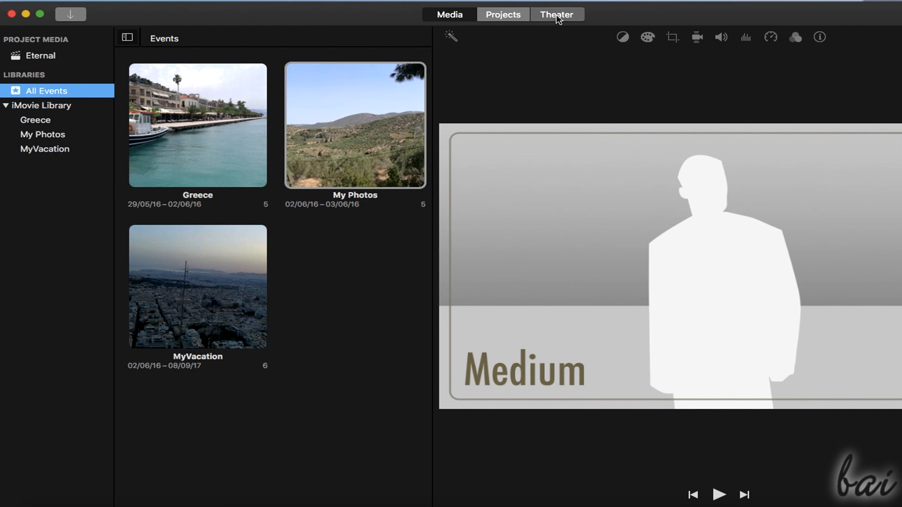
pyautogui.click(557, 15)
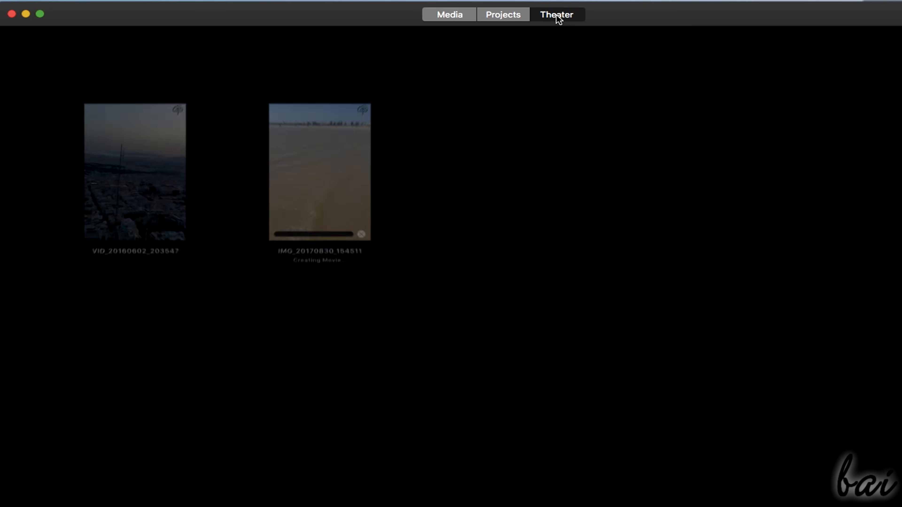
pyautogui.click(121, 211)
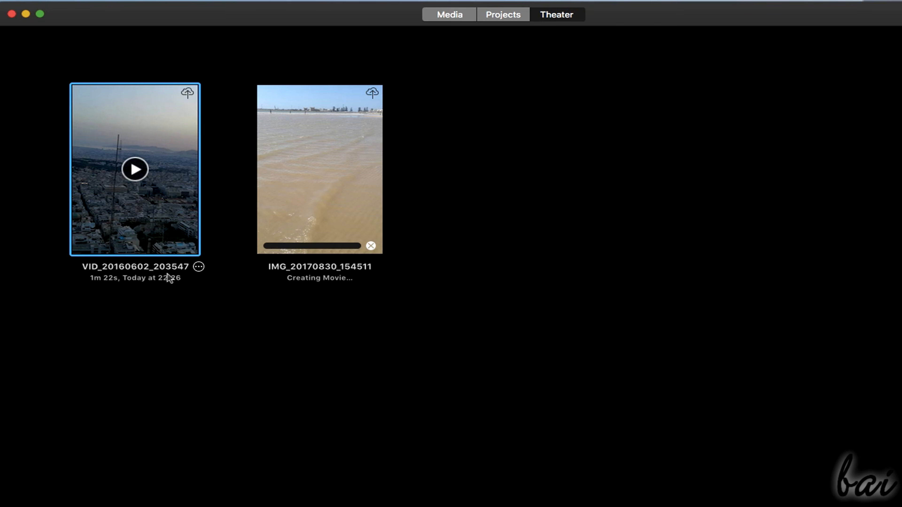
pyautogui.click(316, 213)
pyautogui.click(199, 266)
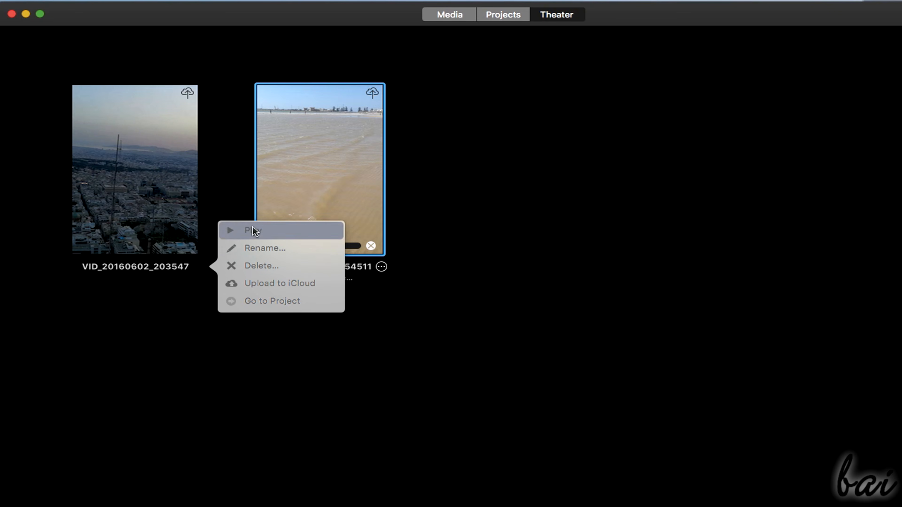
pyautogui.click(487, 264)
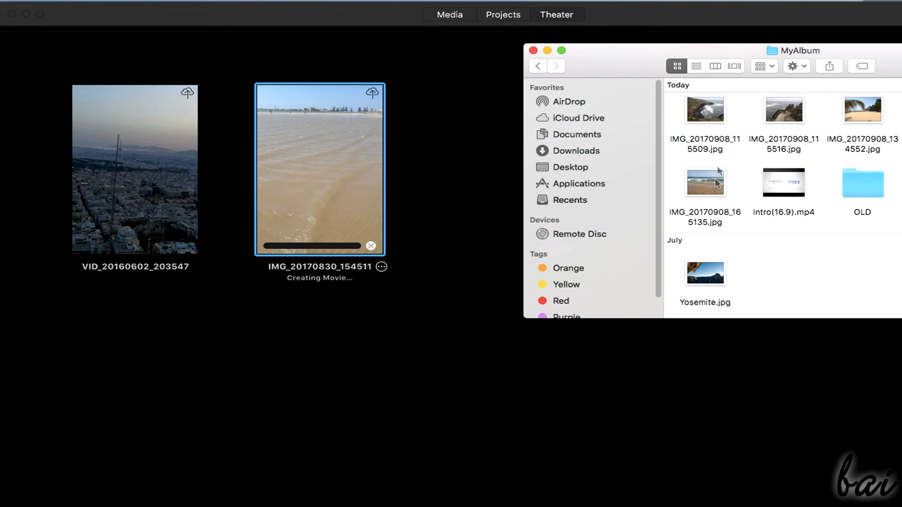
# Add IMG_20170908_165135.jpg from the MyAlbum folder in Finder to the Theater and minimize the folder window.
pyautogui.moveTo(717, 184); pyautogui.dragTo(473, 180)
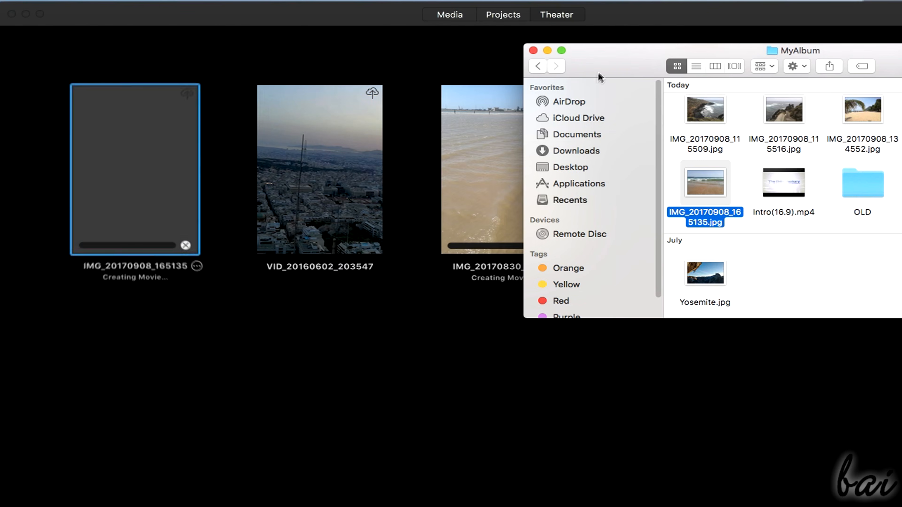
pyautogui.click(547, 51)
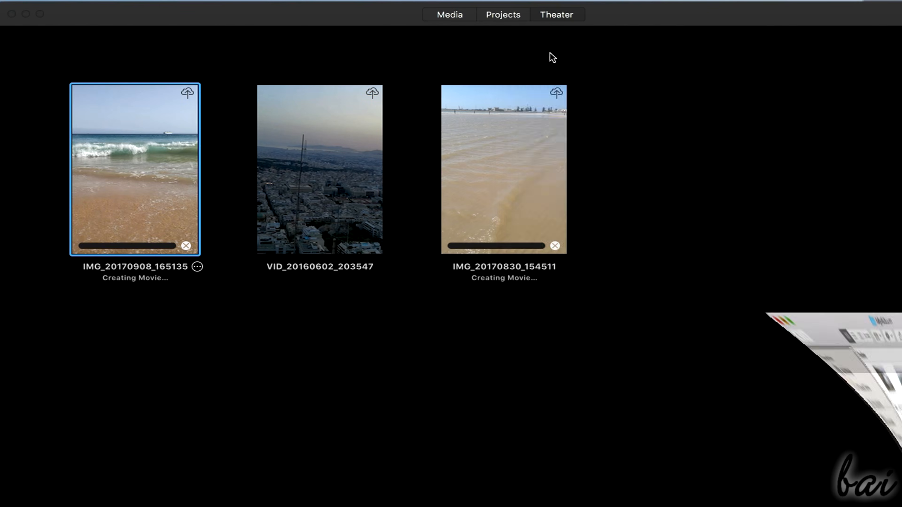
# Open the My Slideshow project from the project list and look over its timeline.
pyautogui.click(504, 16)
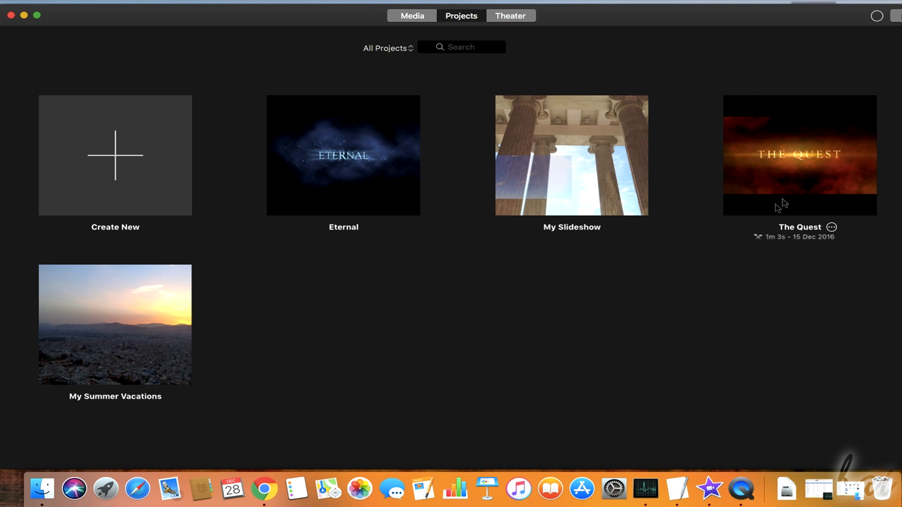
pyautogui.doubleClick(579, 155)
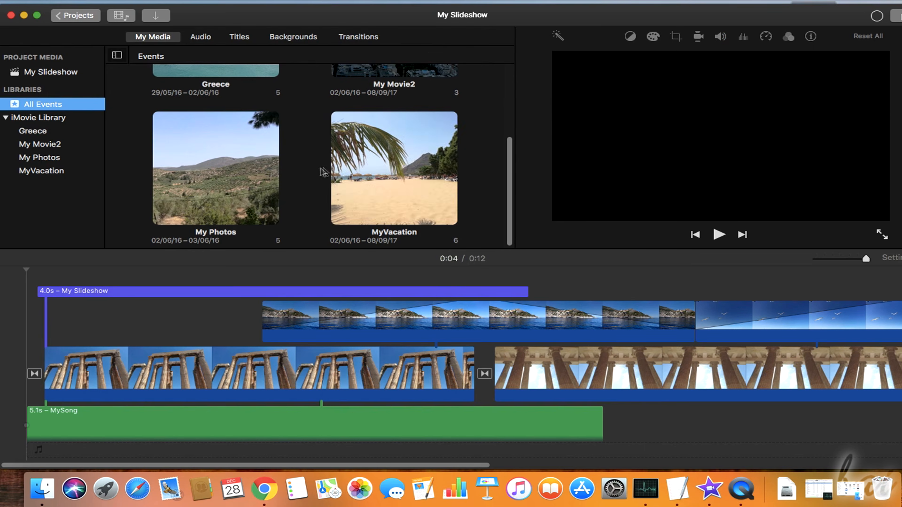
pyautogui.moveTo(384, 465); pyautogui.dragTo(341, 461)
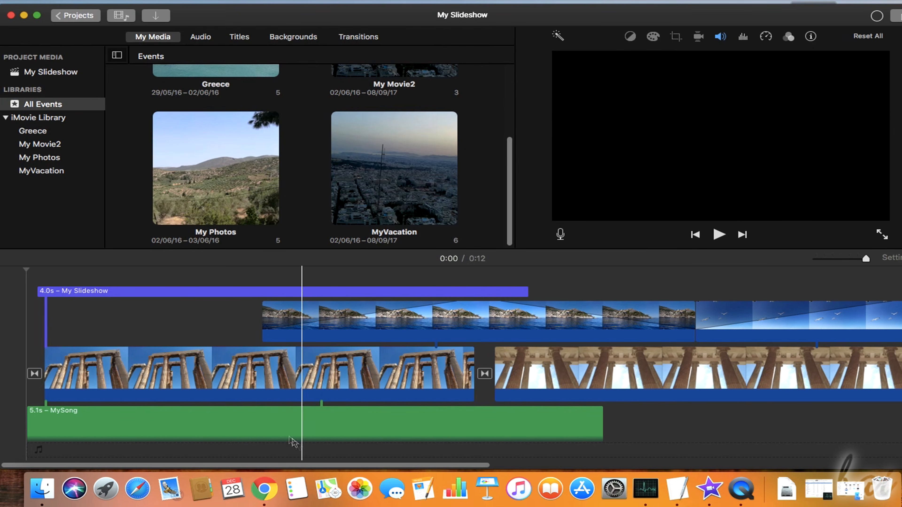
# Return to the project list and view the management options for My Slideshow without choosing any.
pyautogui.click(75, 15)
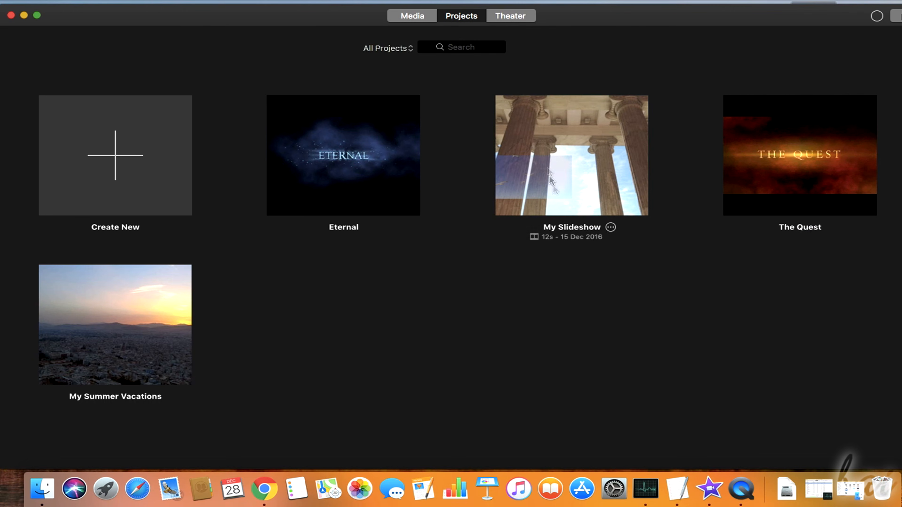
pyautogui.click(610, 228)
pyautogui.moveTo(650, 256)
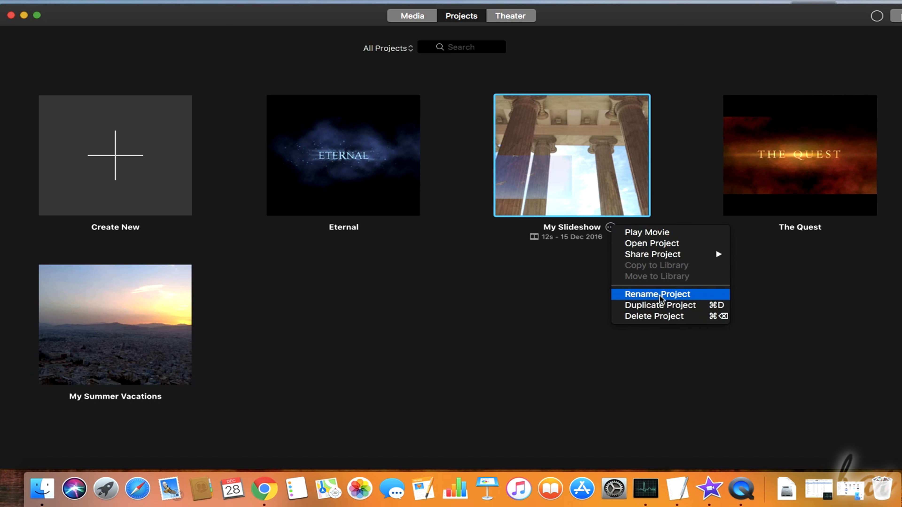
pyautogui.click(792, 356)
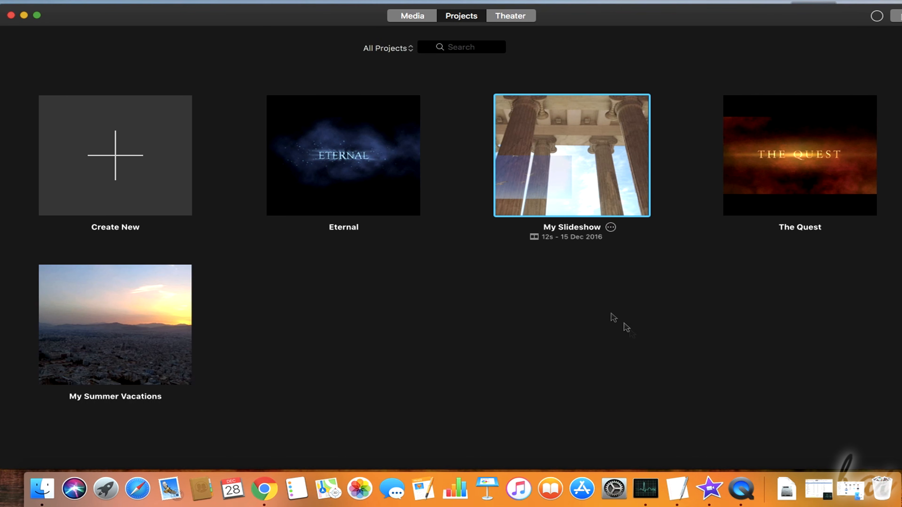
# Open the Eternal trailer project and go through the name, date and studio fields of its outline.
pyautogui.click(106, 158)
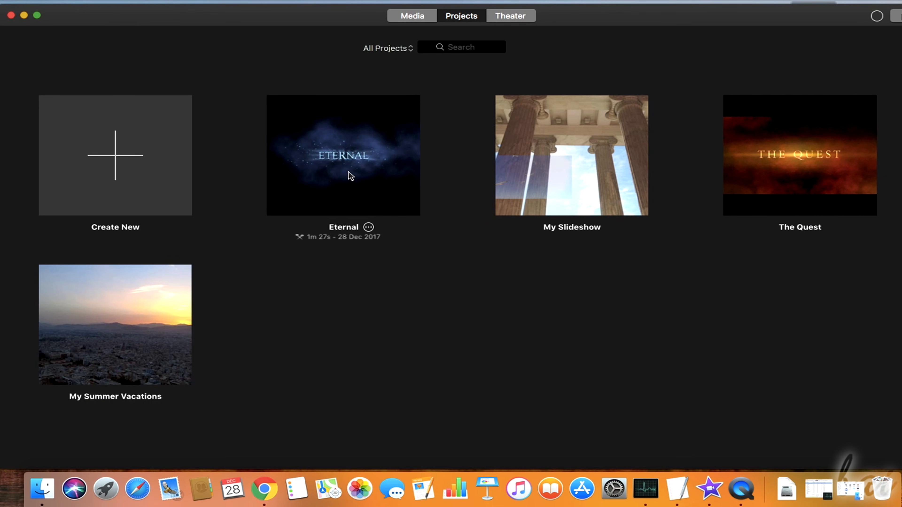
pyautogui.doubleClick(349, 172)
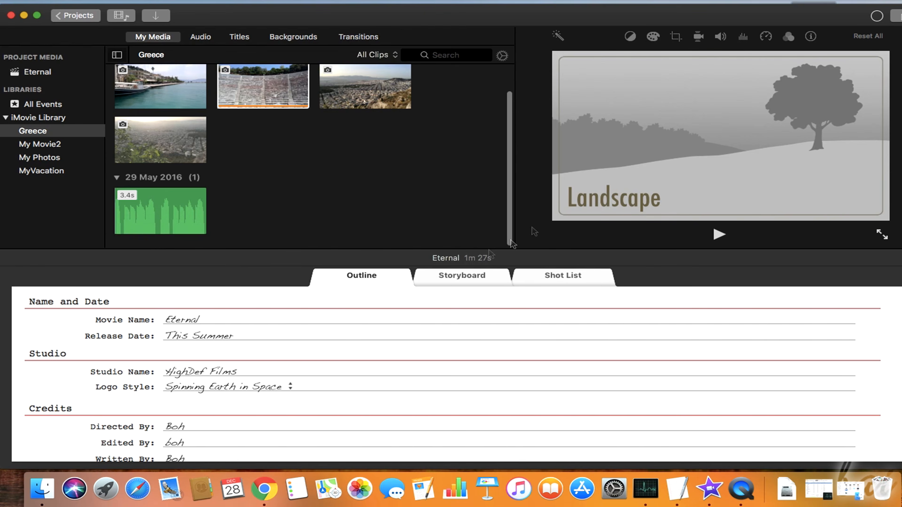
pyautogui.click(216, 319)
pyautogui.press('Tab')
pyautogui.press('Tab')
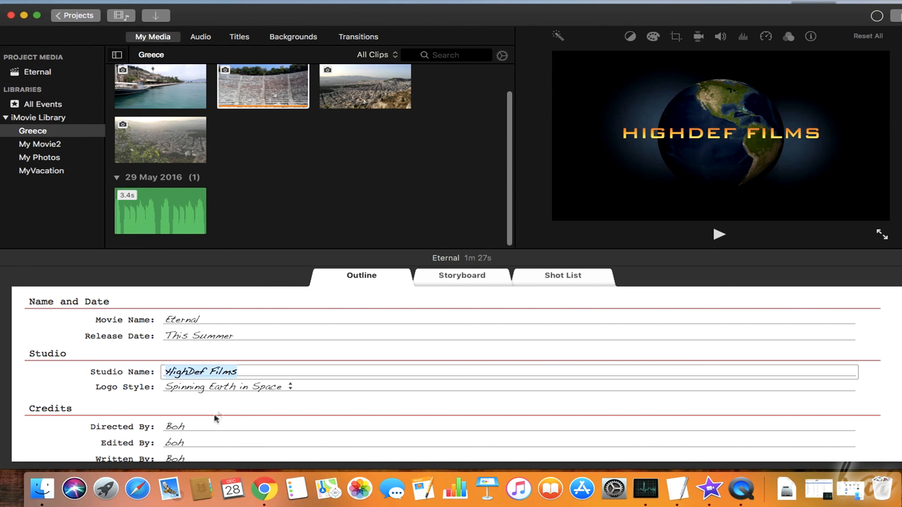
pyautogui.press('Tab')
# In the trailer's storyboard, fill the Landscape slot under Invincible with the hillside city photo from the Greece event.
pyautogui.click(464, 276)
pyautogui.scroll(-10, 368, 310)
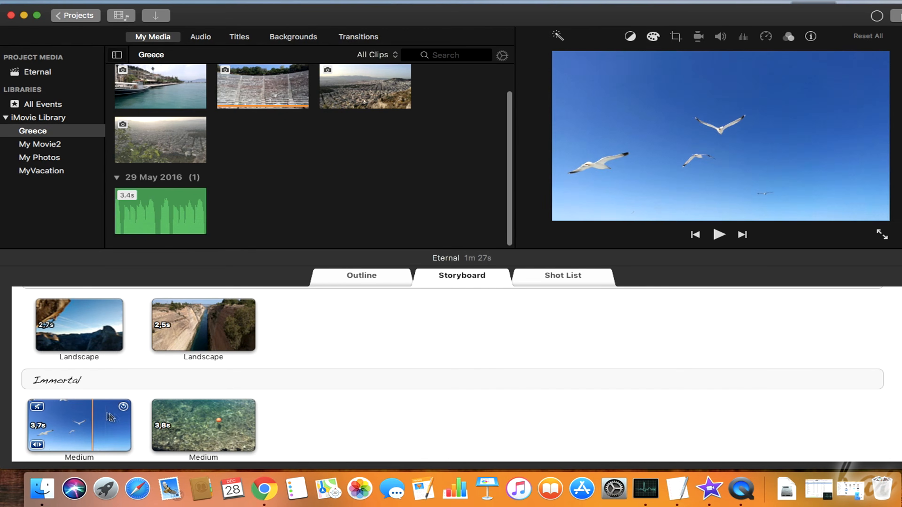
pyautogui.scroll(-3, 188, 423)
pyautogui.click(188, 409)
pyautogui.moveTo(360, 89); pyautogui.dragTo(206, 401)
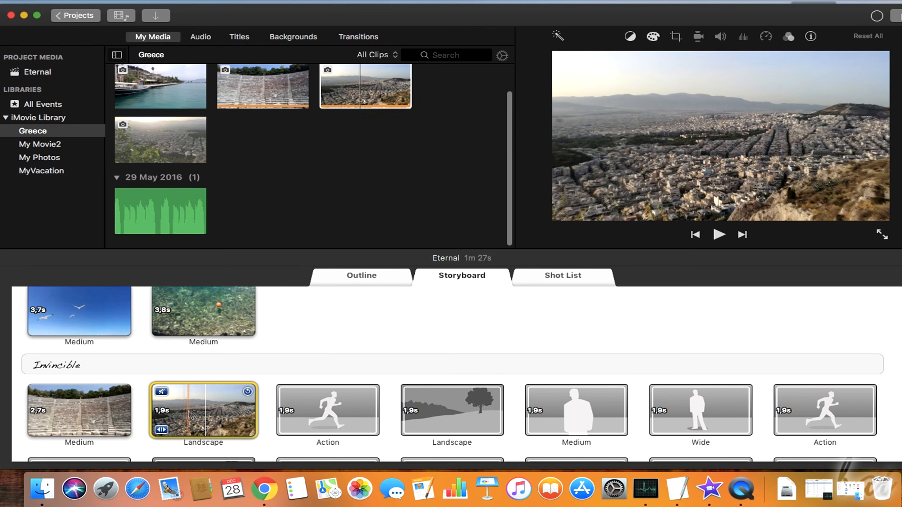
# Return to the project list and create a new movie project.
pyautogui.click(76, 15)
pyautogui.click(121, 157)
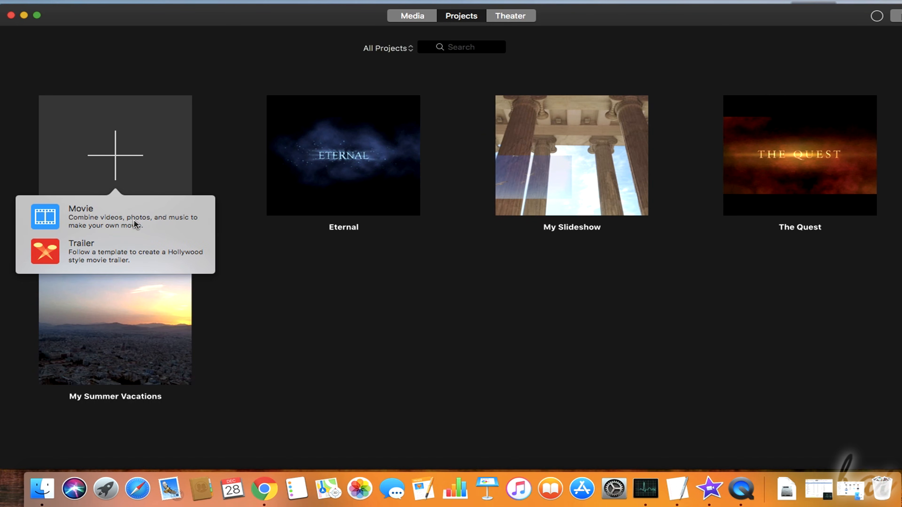
pyautogui.click(119, 217)
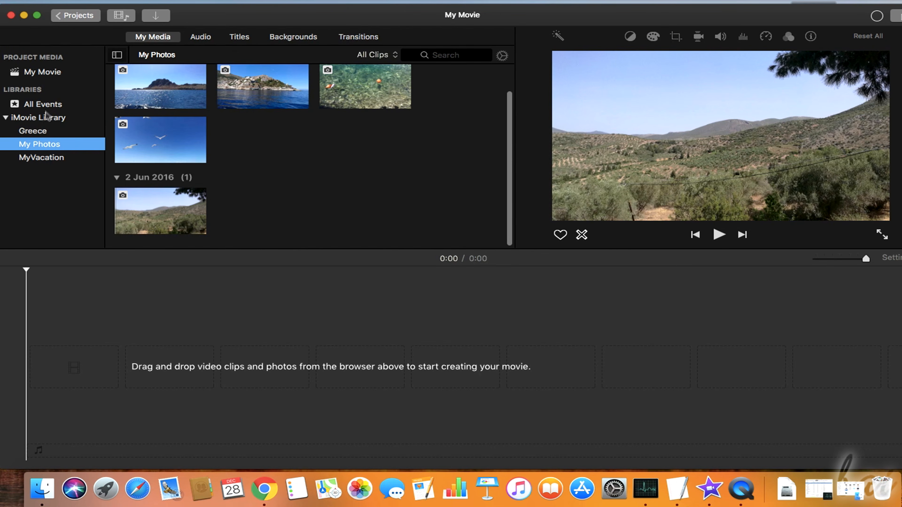
# Browse the Greece, My Photos and MyVacation events, examine the MyVacation clips and focus the empty timeline.
pyautogui.click(32, 131)
pyautogui.click(39, 144)
pyautogui.click(48, 155)
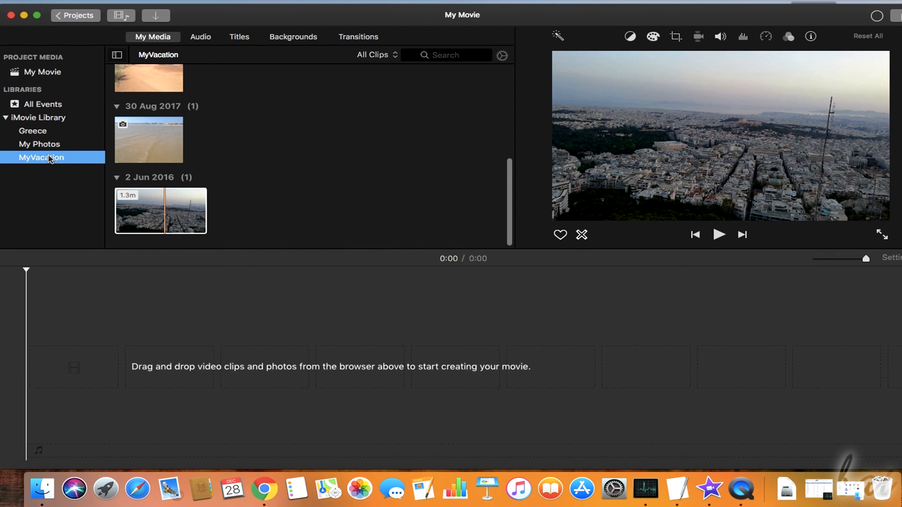
pyautogui.click(149, 210)
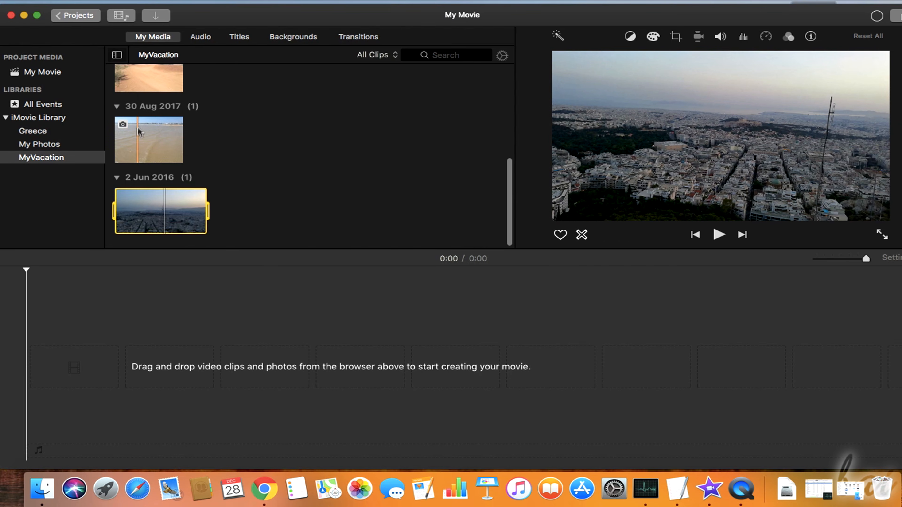
pyautogui.scroll(10, 152, 140)
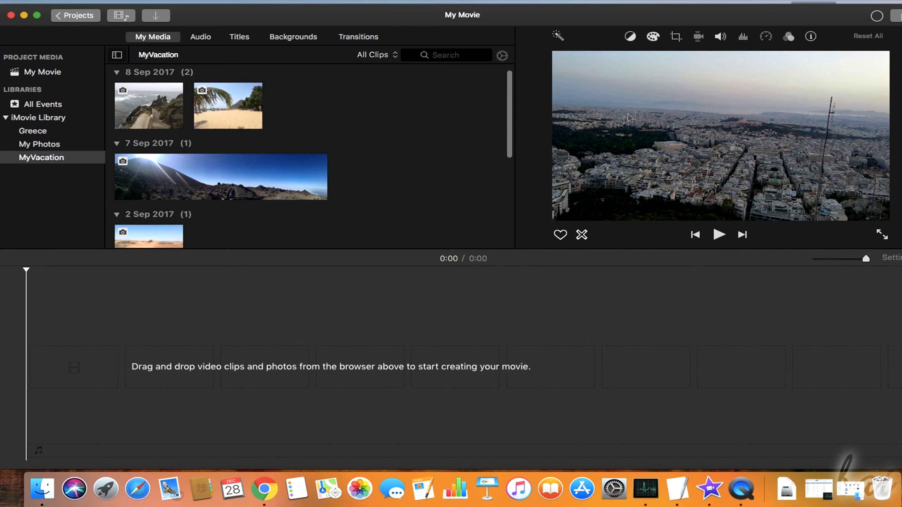
pyautogui.click(248, 373)
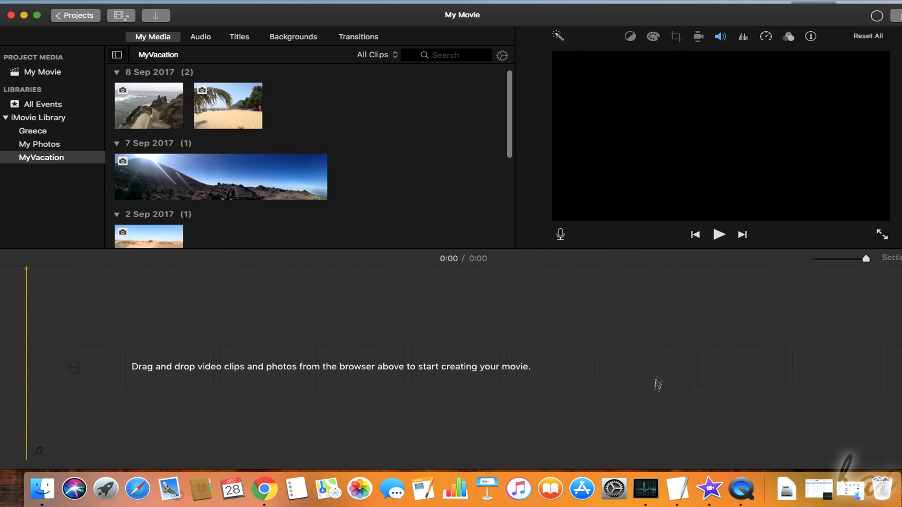
# Add Bassline12.wav from the Music folder in Finder to the timeline, beneath the palm beach clip.
pyautogui.moveTo(511, 123)
pyautogui.mouseDown()
pyautogui.moveTo(493, 202)
pyautogui.moveTo(507, 128)
pyautogui.mouseUp()
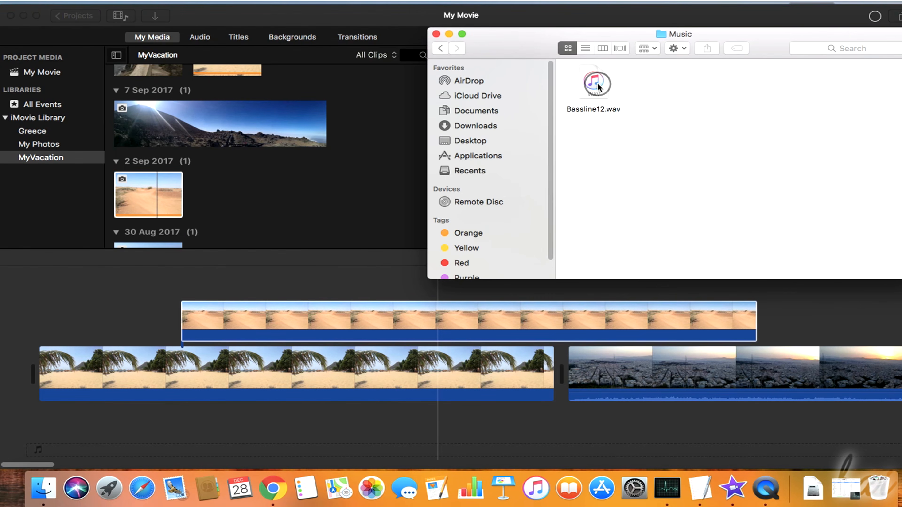
pyautogui.moveTo(598, 86); pyautogui.dragTo(142, 433)
pyautogui.moveTo(138, 425); pyautogui.dragTo(96, 421)
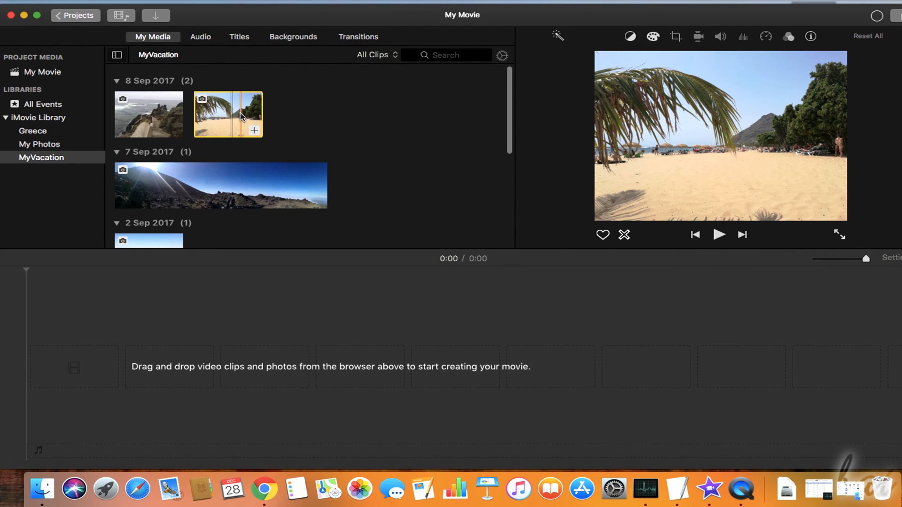
# Add the palm beach photo and the 2 Jun 2016 city video from MyVacation to the timeline, one after the other.
pyautogui.moveTo(243, 121); pyautogui.dragTo(50, 376)
pyautogui.scroll(-10, 503, 180)
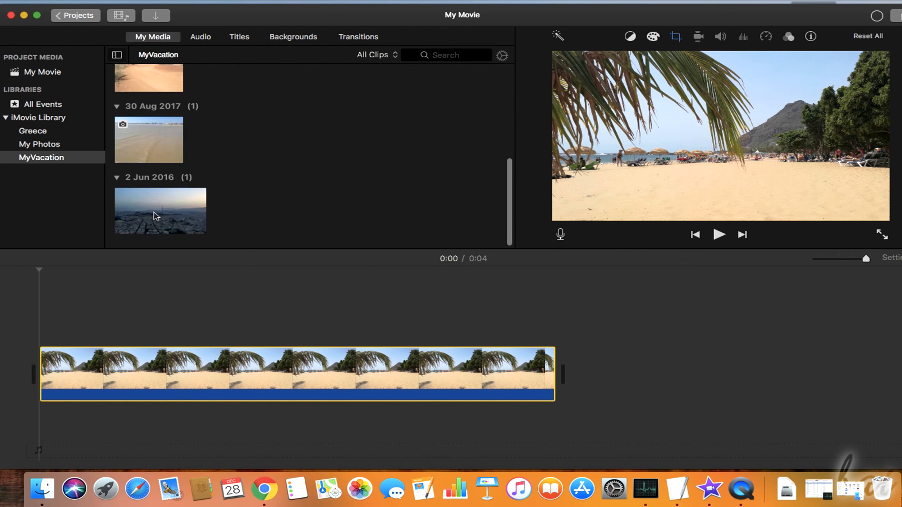
pyautogui.moveTo(155, 214); pyautogui.dragTo(604, 373)
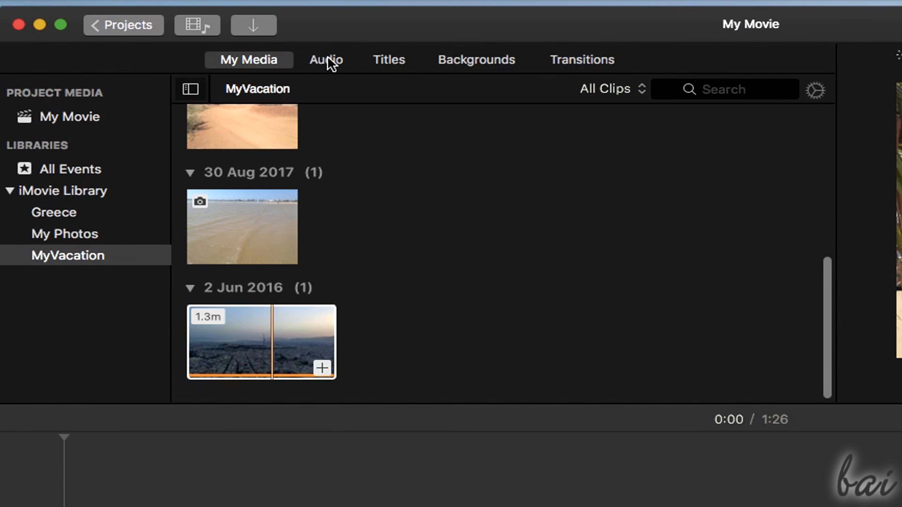
# Browse the iTunes, Sound Effects and GarageBand audio sources and examine the waveforms of their sounds.
pyautogui.click(327, 59)
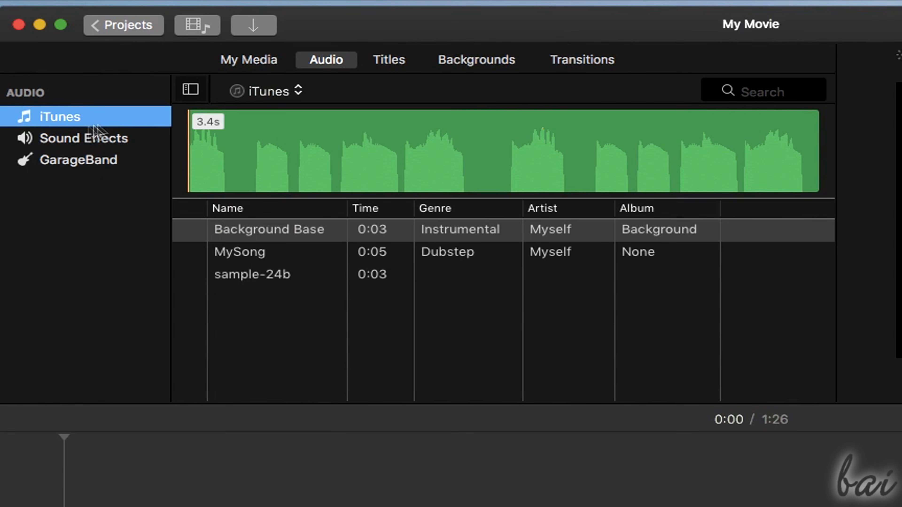
pyautogui.click(394, 170)
pyautogui.click(110, 139)
pyautogui.click(330, 169)
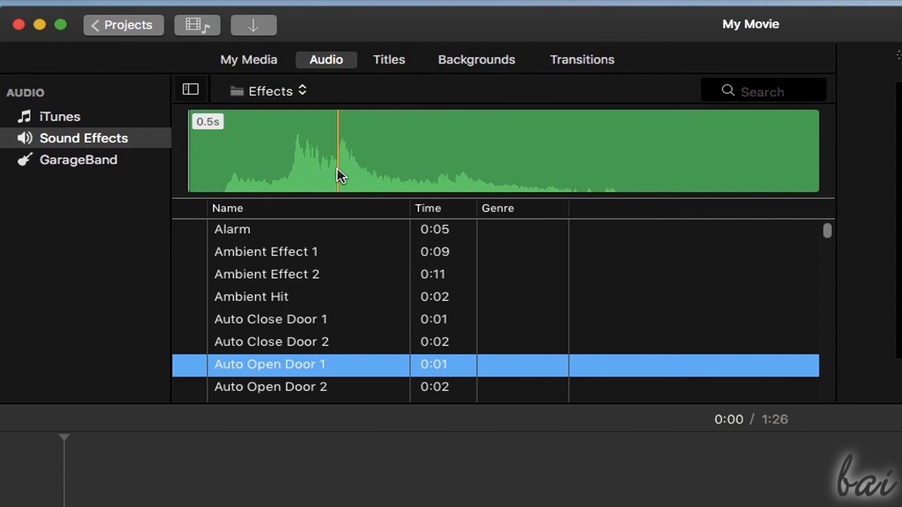
pyautogui.click(120, 161)
pyautogui.click(277, 164)
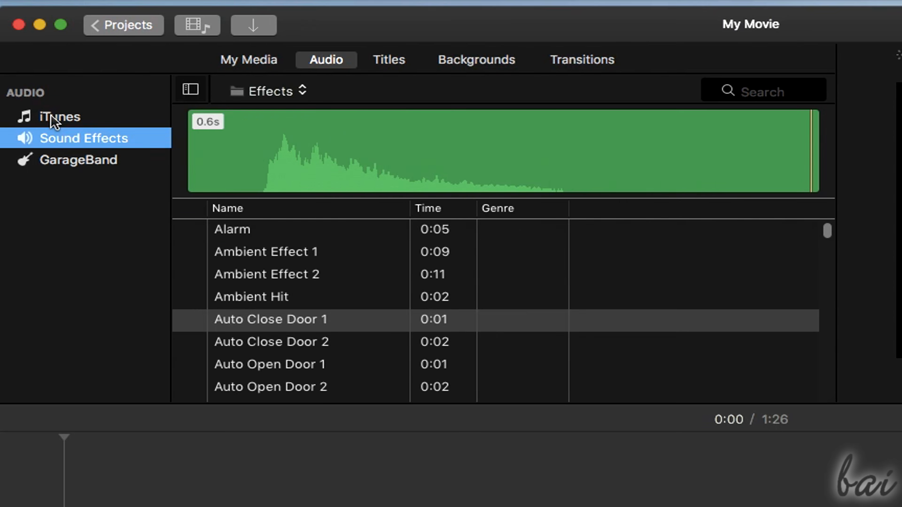
pyautogui.click(52, 118)
pyautogui.click(119, 143)
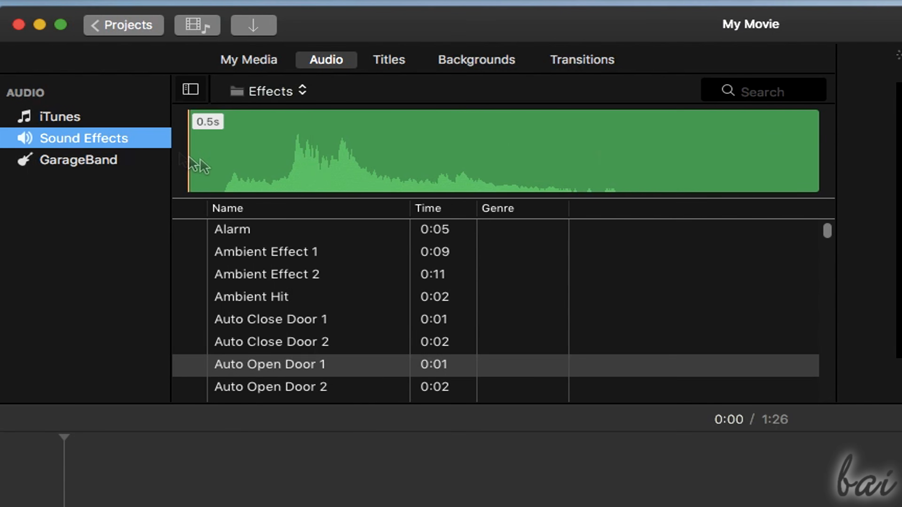
pyautogui.click(263, 173)
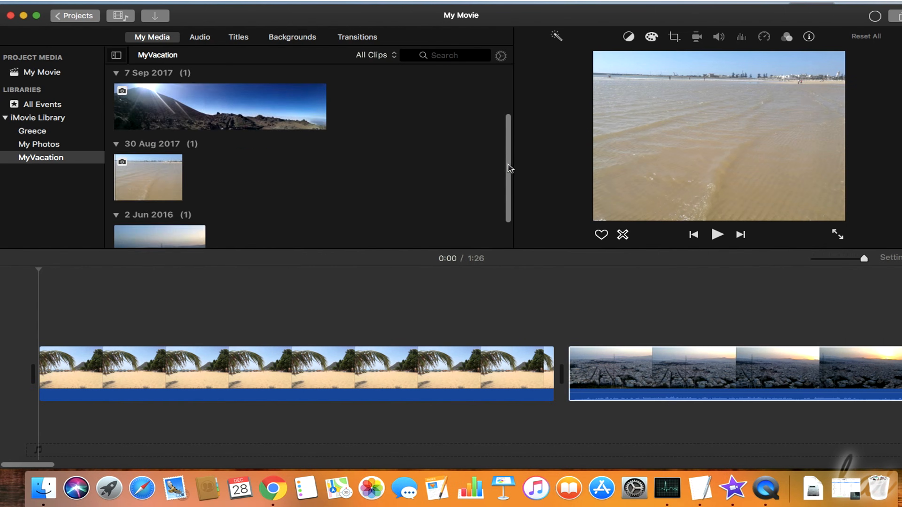
# Import IMG_20170902_155323.jpg from the MyAlbum folder into the MyVacation event.
pyautogui.moveTo(507, 171); pyautogui.dragTo(506, 95)
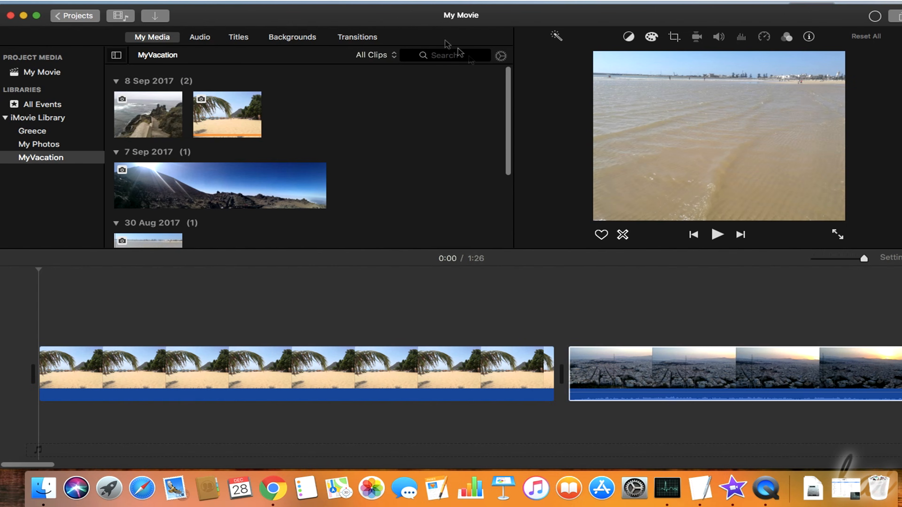
pyautogui.click(157, 16)
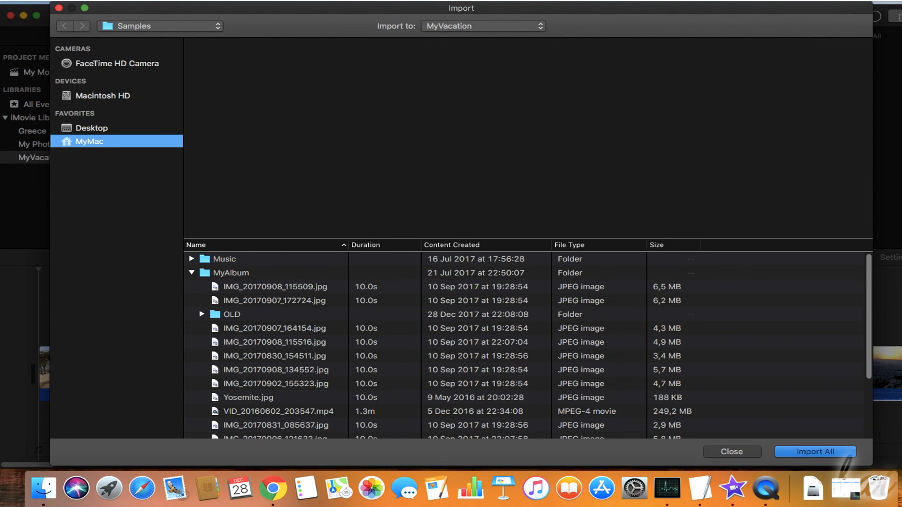
pyautogui.click(317, 384)
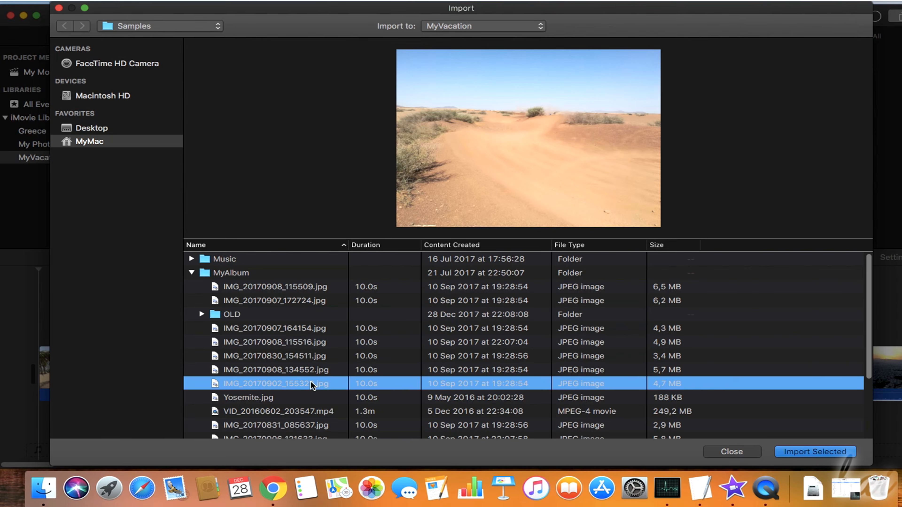
pyautogui.click(798, 451)
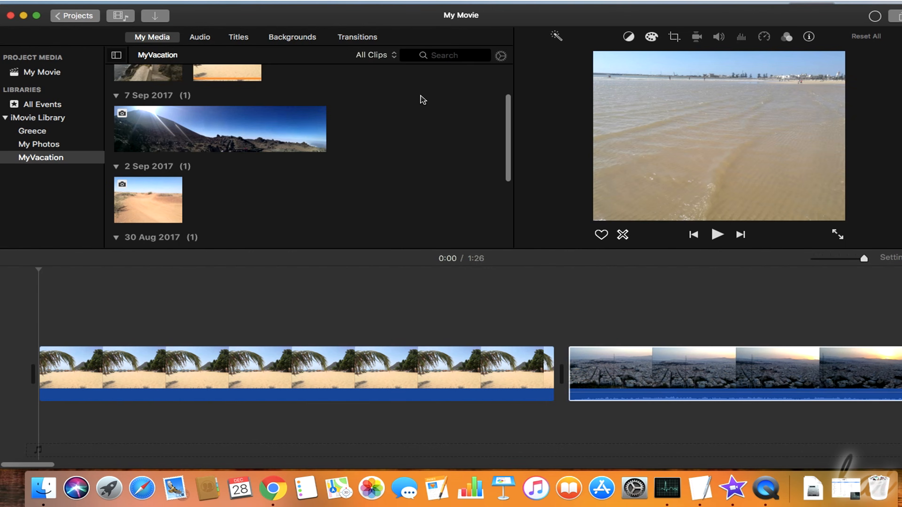
# Place the desert photo above the beach clip, attach Bassline12.wav from Finder's Music folder below it, and close the folder window.
pyautogui.moveTo(144, 189); pyautogui.dragTo(172, 322)
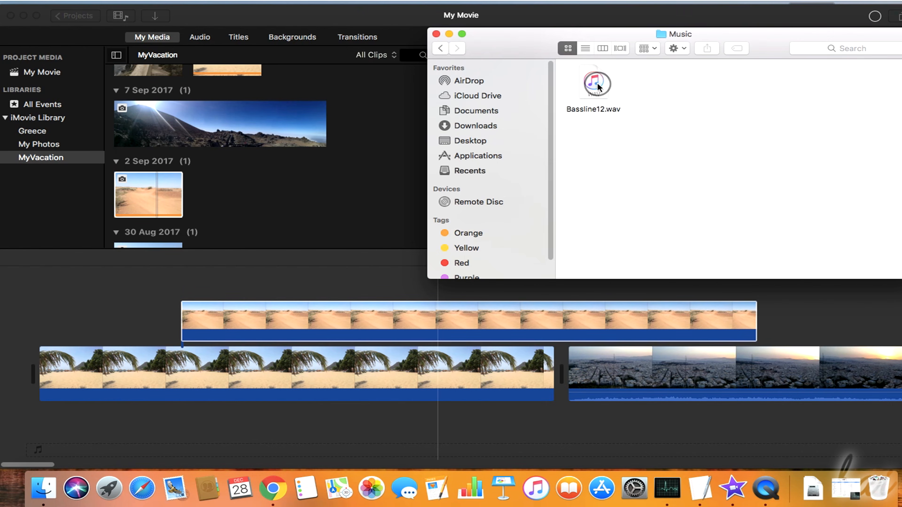
pyautogui.moveTo(552, 156); pyautogui.dragTo(98, 425)
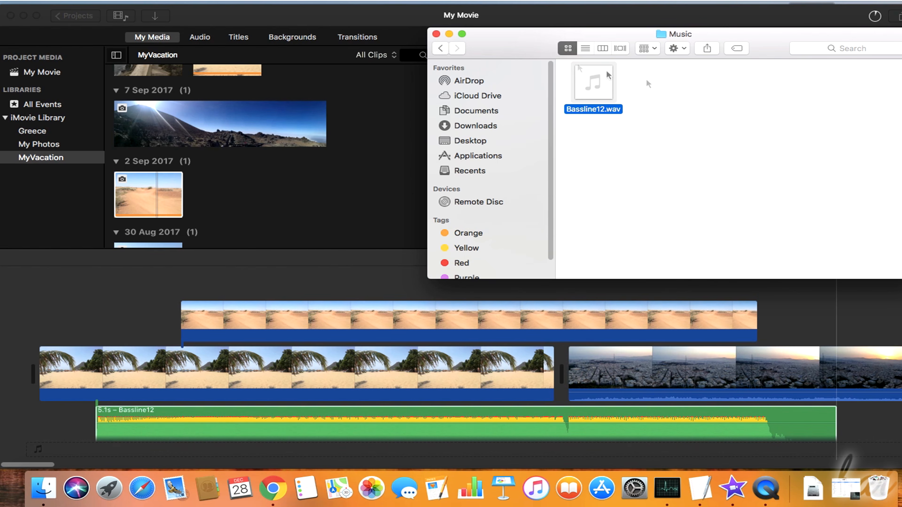
pyautogui.click(436, 34)
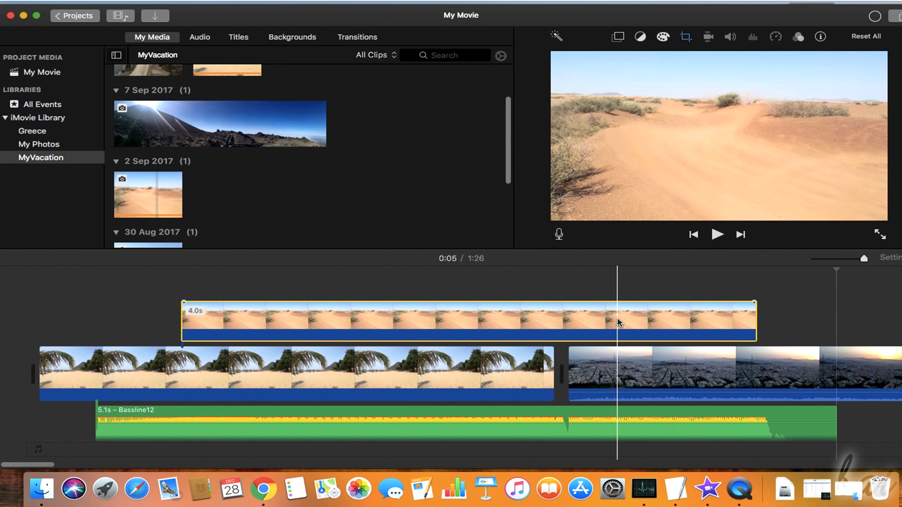
# Select the beach clip, the city video and the Bassline12 audio clip in the timeline, one after another.
pyautogui.click(385, 389)
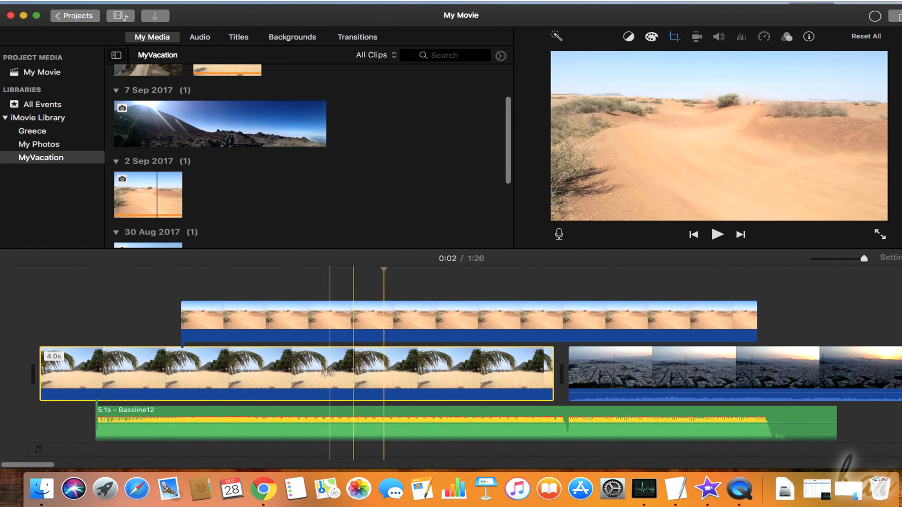
pyautogui.click(610, 370)
pyautogui.click(633, 431)
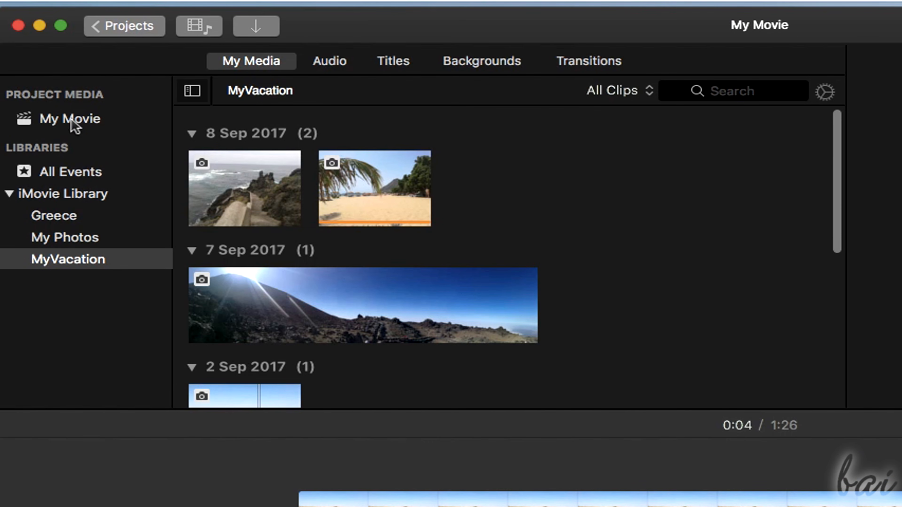
# Show the media used in the My Movie project, look through it and select the beach clip in the timeline.
pyautogui.click(81, 128)
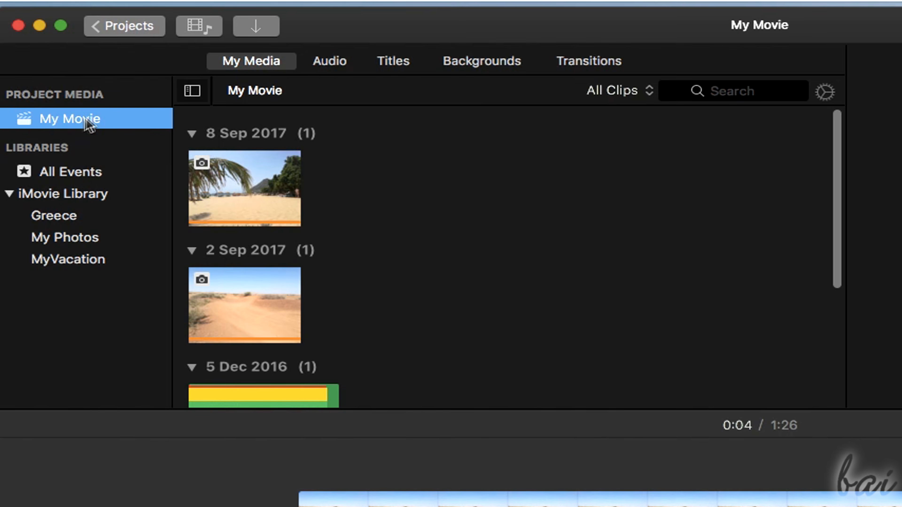
pyautogui.moveTo(843, 140); pyautogui.dragTo(844, 112)
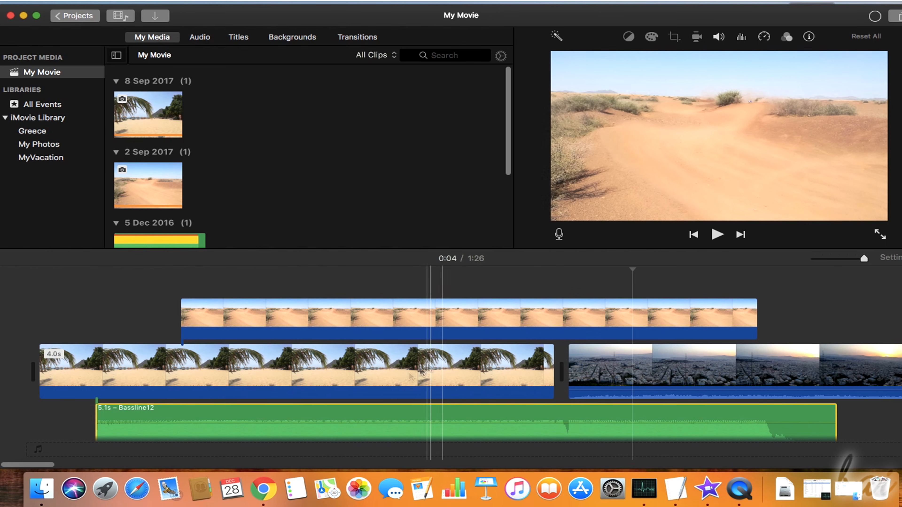
pyautogui.click(353, 379)
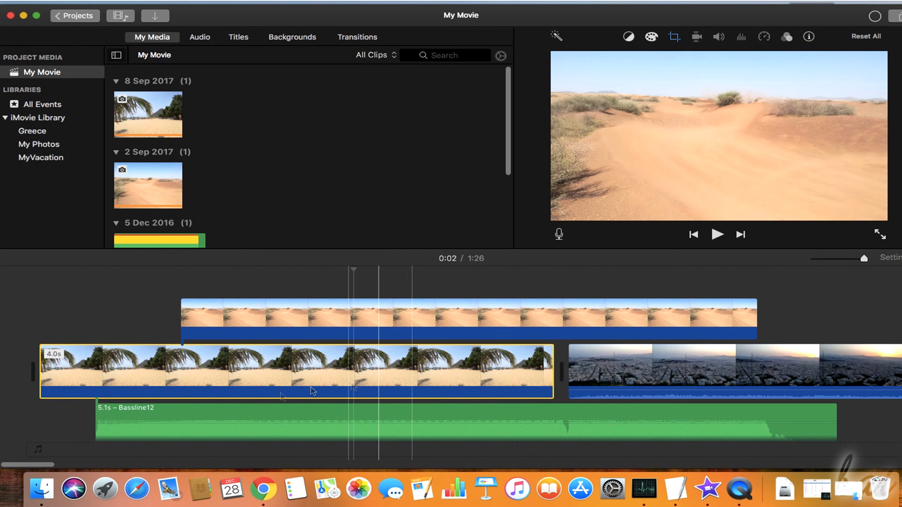
# Look along the timeline, reduce its clip zoom and play the movie with the Space Log sound.
pyautogui.moveTo(42, 464); pyautogui.dragTo(68, 468)
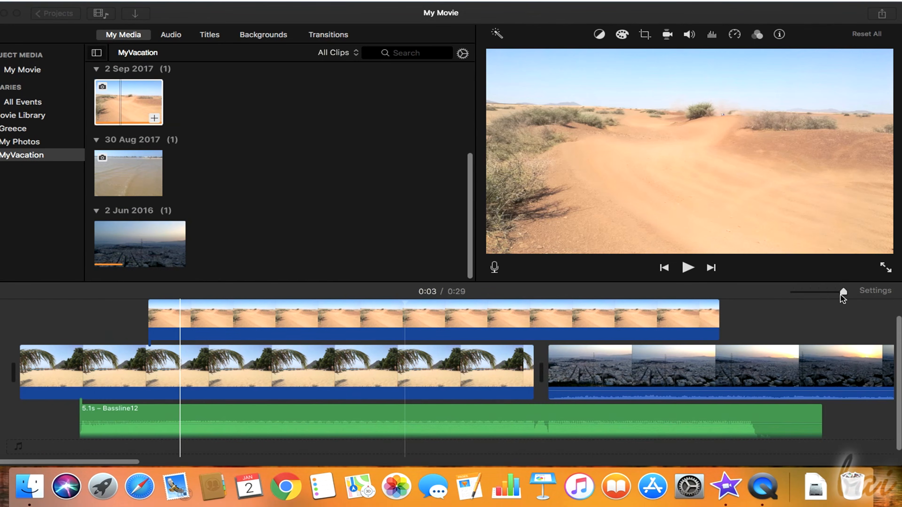
pyautogui.moveTo(844, 298); pyautogui.dragTo(821, 296)
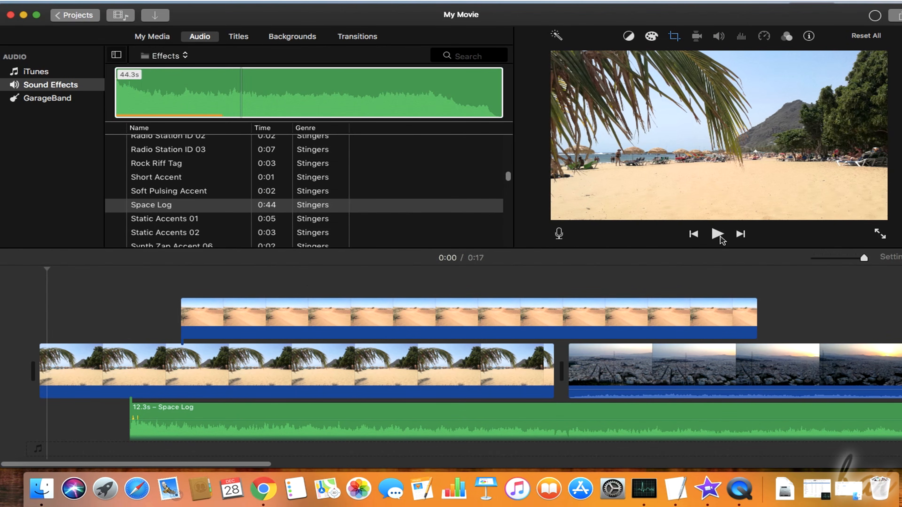
pyautogui.click(718, 235)
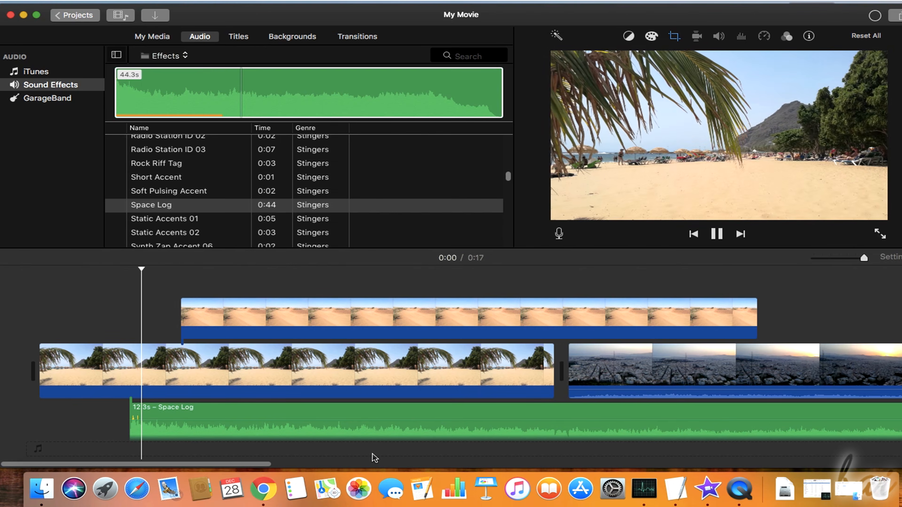
# Play and pause the movie at several points of the timeline and show the preview full screen.
pyautogui.press('space')
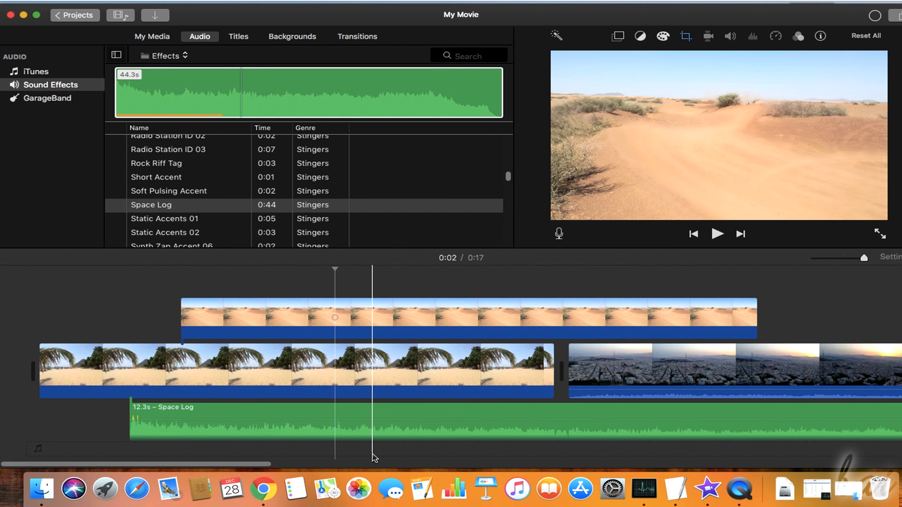
pyautogui.press('space')
pyautogui.press('space')
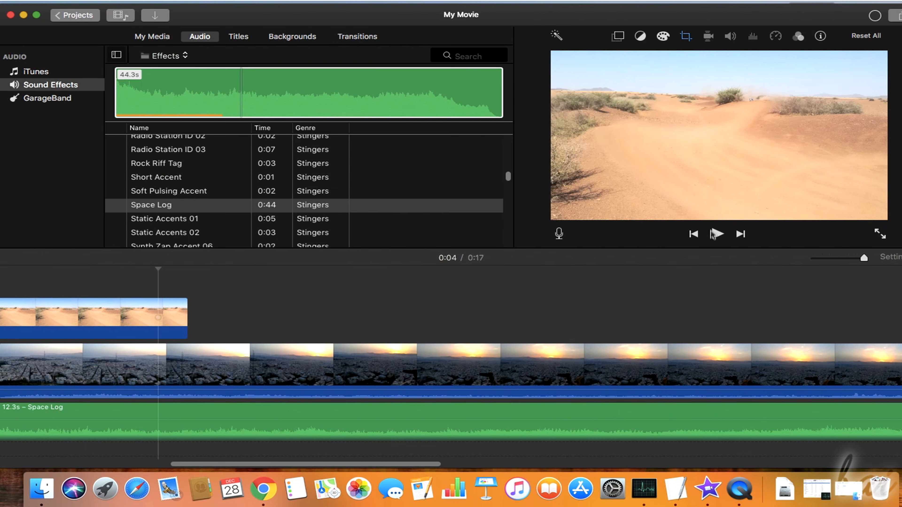
pyautogui.click(717, 236)
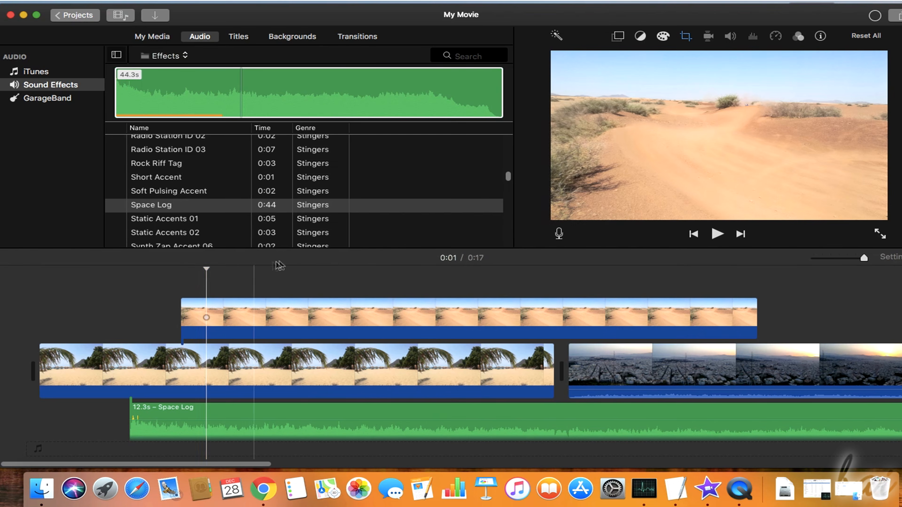
pyautogui.click(402, 278)
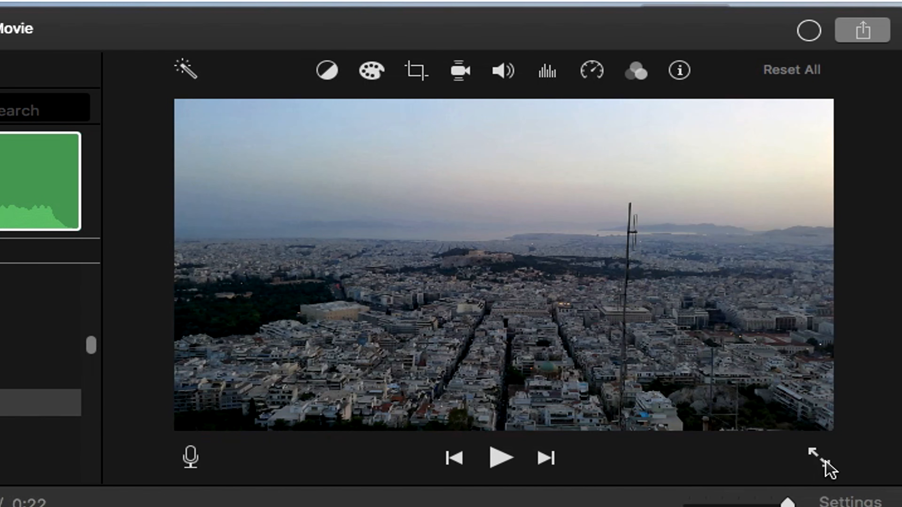
pyautogui.click(825, 462)
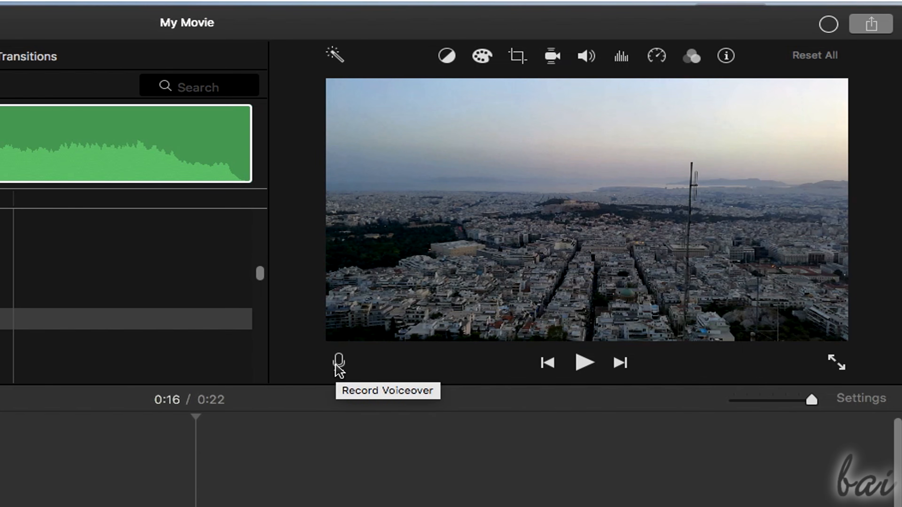
# Open the voiceover recording controls and look through the input source, volume and mute options without changing them.
pyautogui.click(338, 365)
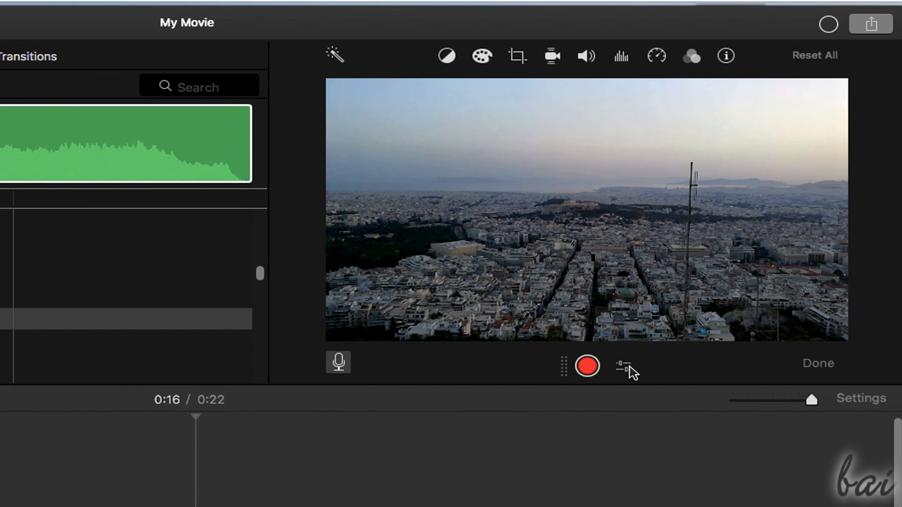
pyautogui.click(628, 372)
pyautogui.click(754, 412)
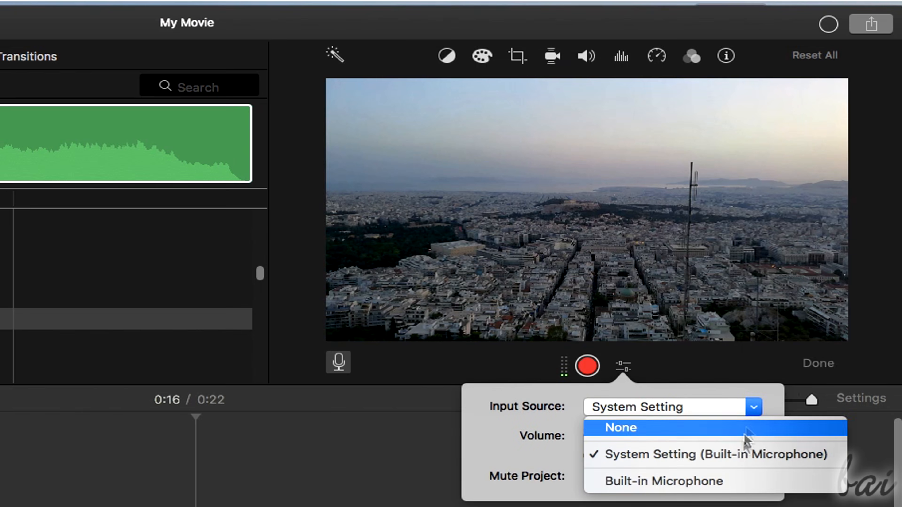
pyautogui.click(760, 414)
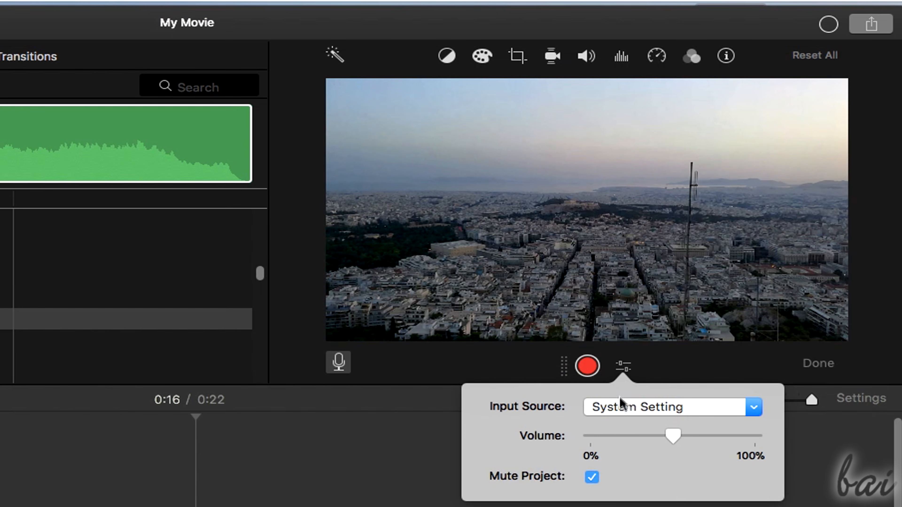
pyautogui.click(639, 368)
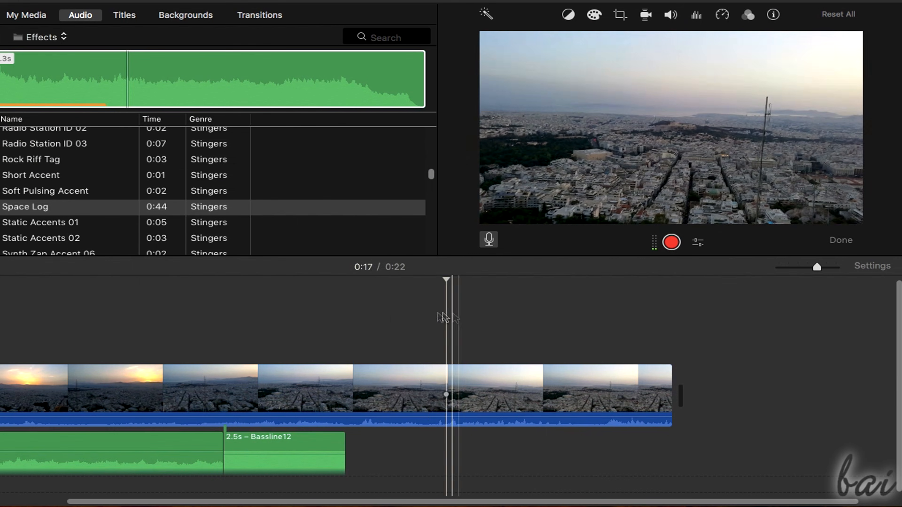
# Record a voiceover about 4.7 s long below the end of the city video, select it and finish recording.
pyautogui.click(671, 242)
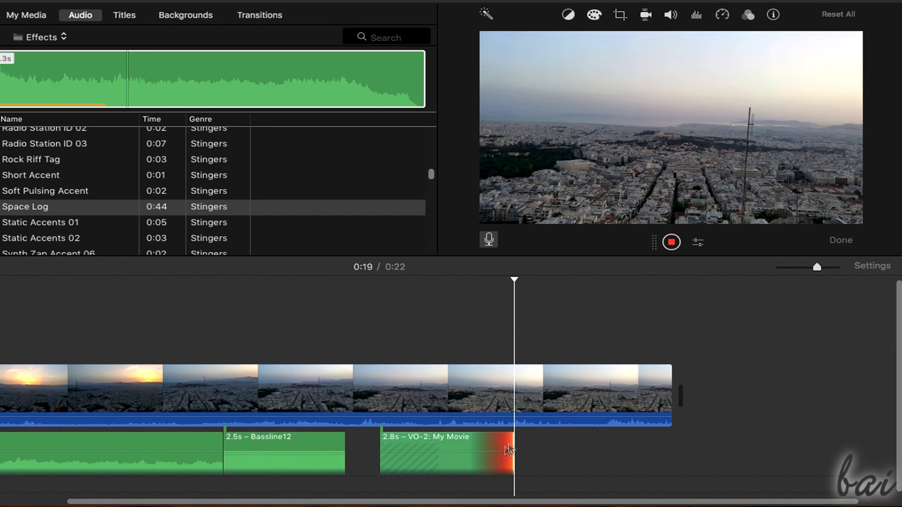
pyautogui.click(672, 243)
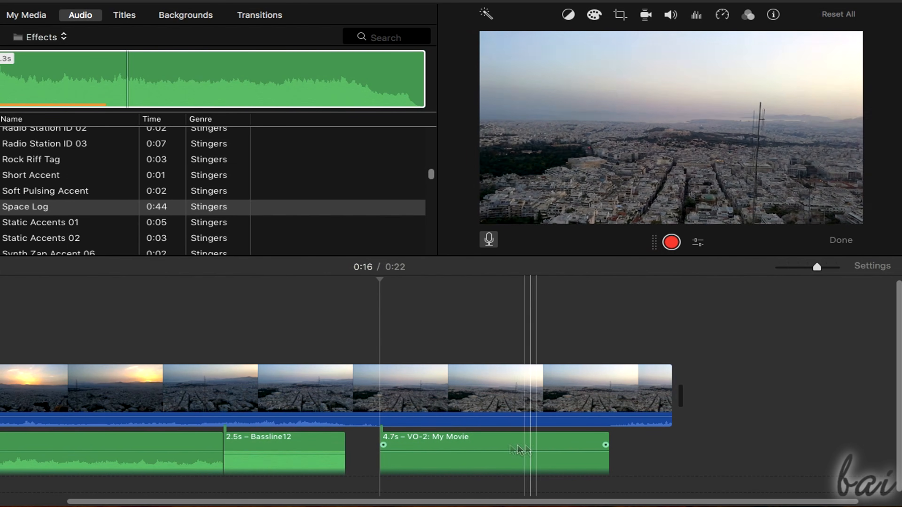
pyautogui.click(453, 447)
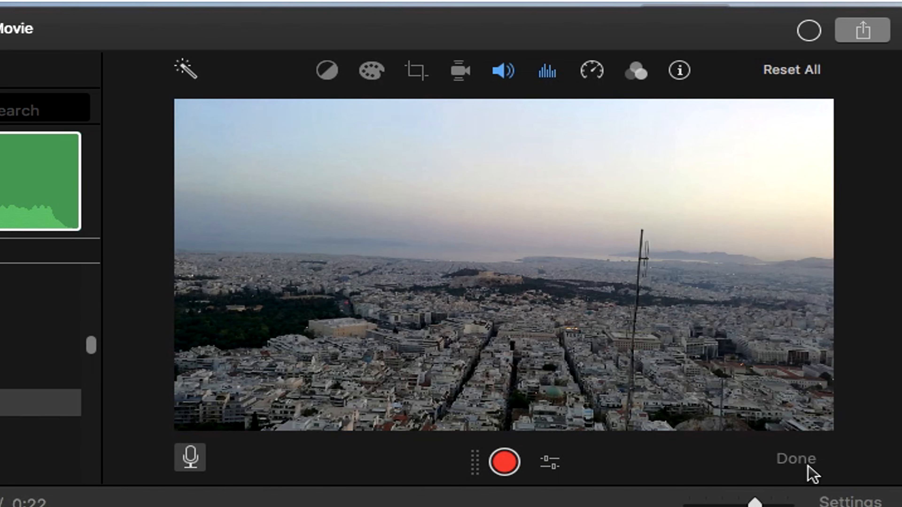
pyautogui.click(796, 462)
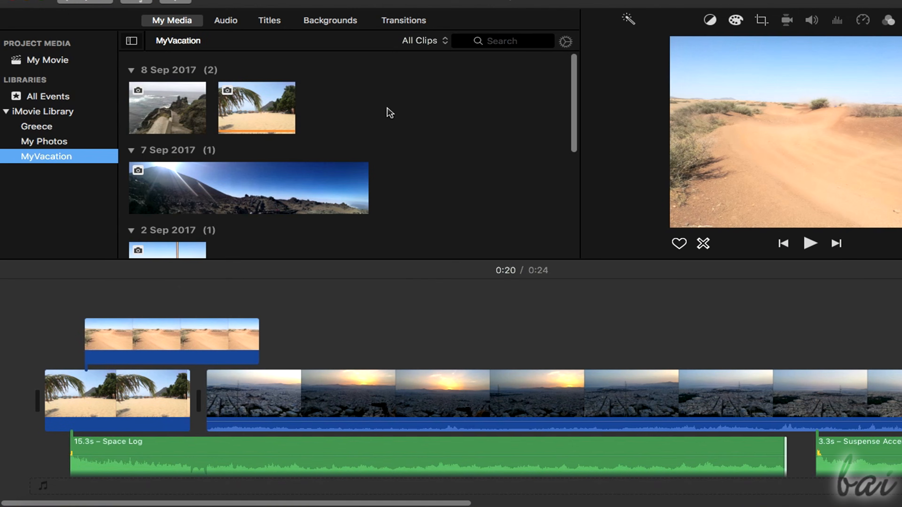
# Try to move the desert clip and the city video to other places along the timeline.
pyautogui.click(186, 337)
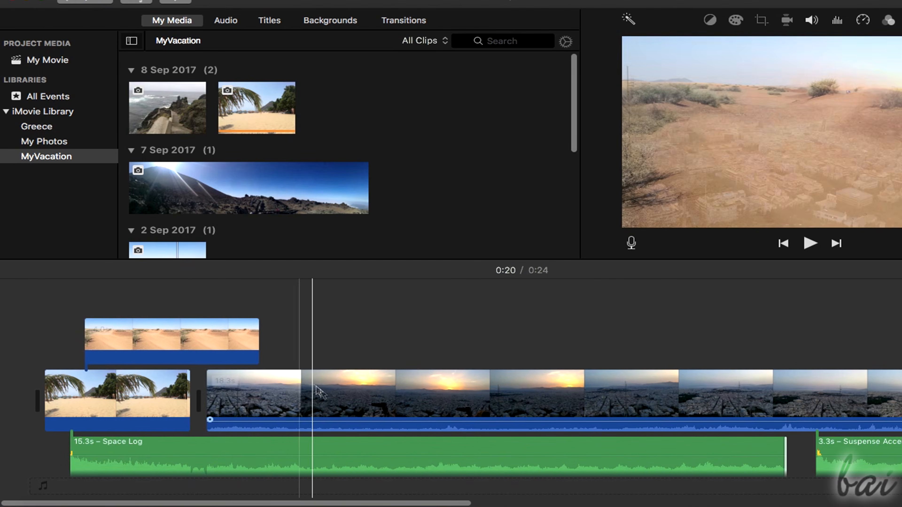
pyautogui.click(190, 343)
pyautogui.moveTo(189, 343); pyautogui.dragTo(457, 339)
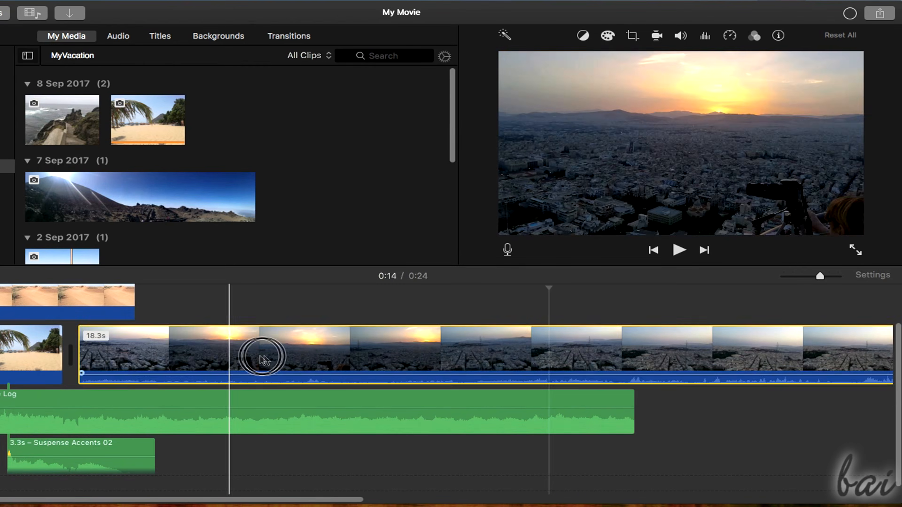
pyautogui.moveTo(258, 356); pyautogui.dragTo(210, 357)
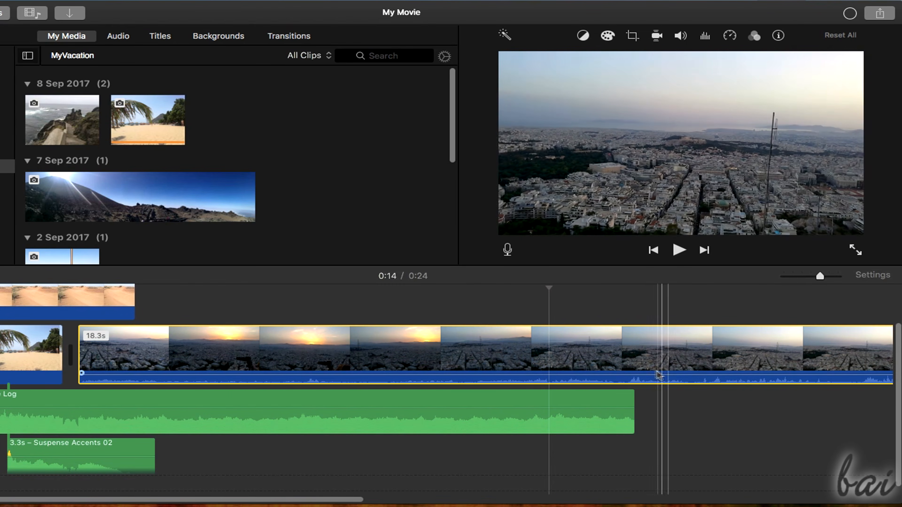
# Detach the audio from the city video and bring the separate audio clip below it into view.
pyautogui.rightClick(594, 352)
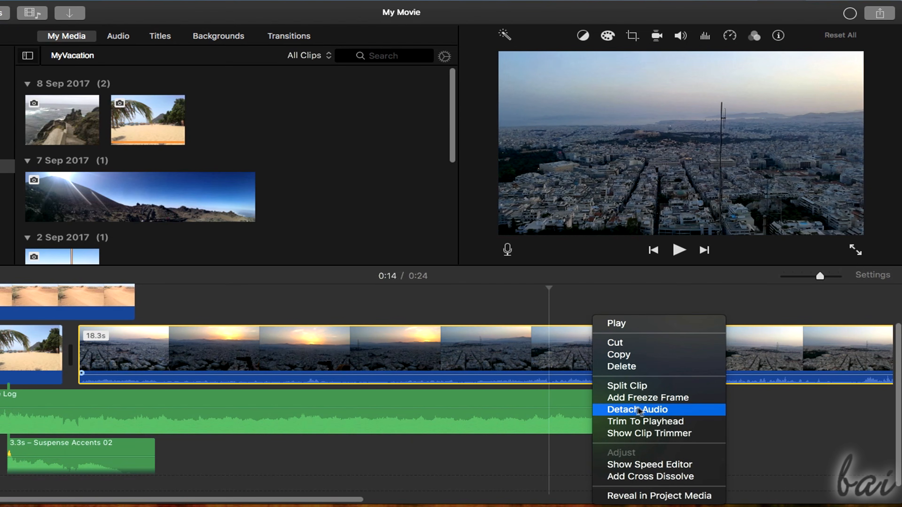
pyautogui.click(653, 410)
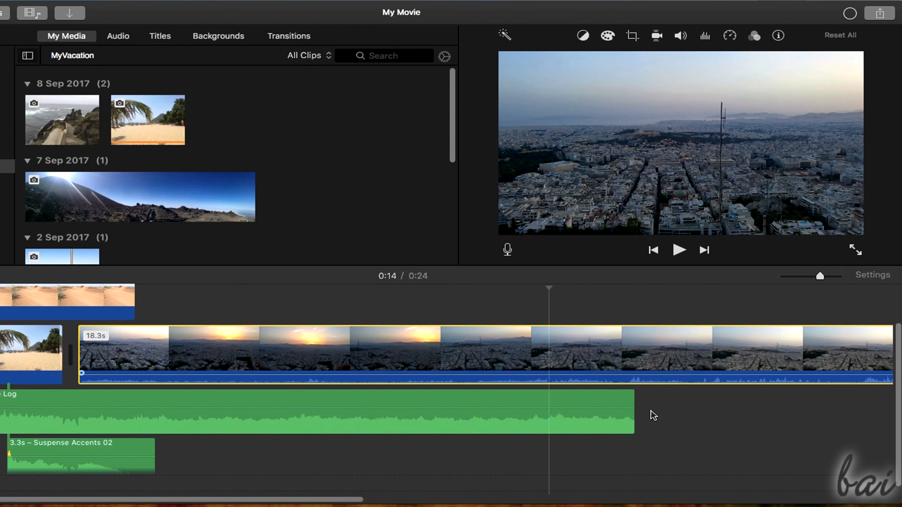
pyautogui.moveTo(898, 355); pyautogui.dragTo(897, 392)
pyautogui.click(291, 448)
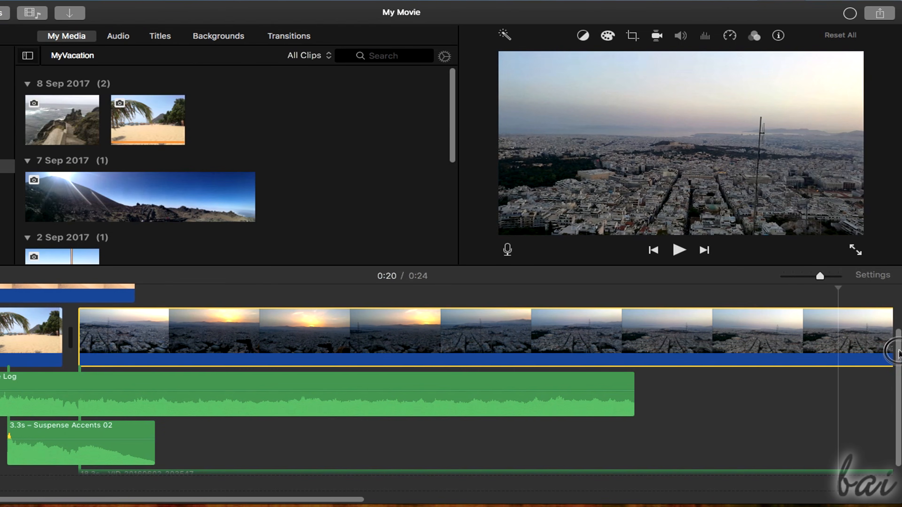
pyautogui.moveTo(892, 351); pyautogui.dragTo(890, 402)
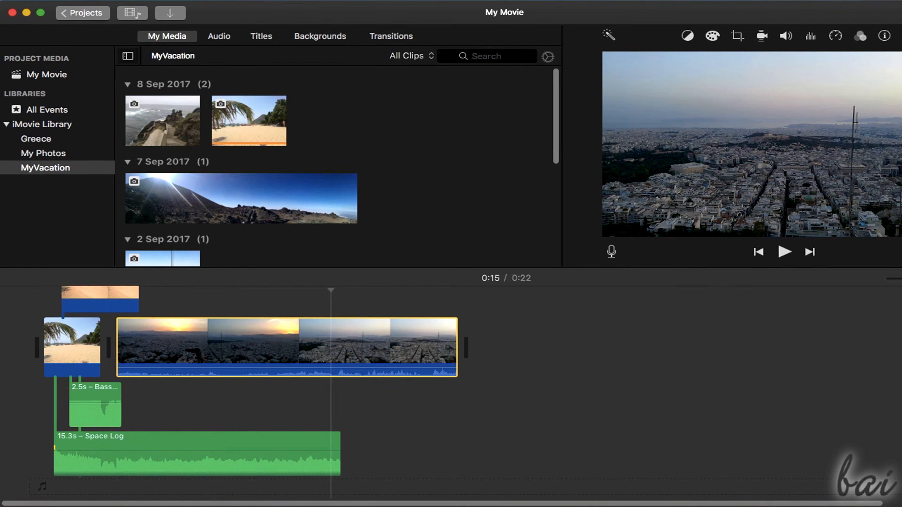
# Move the city video ahead of the beach clip and return it to its place after that clip.
pyautogui.press('super+plus')
pyautogui.moveTo(780, 503); pyautogui.dragTo(271, 492)
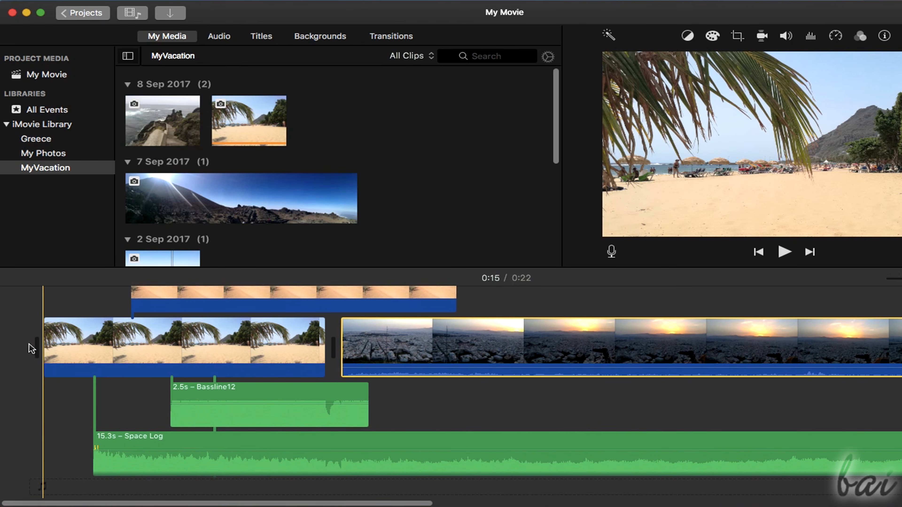
pyautogui.press('super+minus')
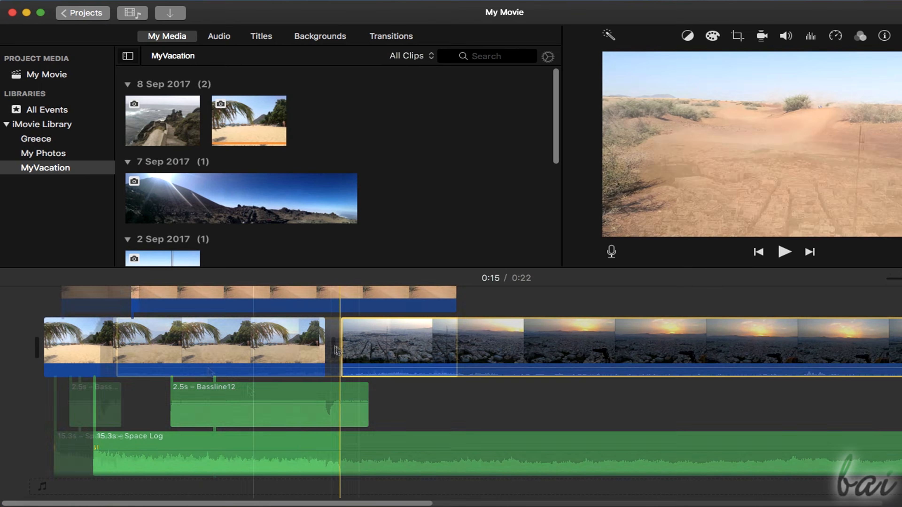
pyautogui.moveTo(223, 354); pyautogui.dragTo(31, 344)
pyautogui.click(201, 336)
pyautogui.moveTo(200, 336); pyautogui.dragTo(594, 337)
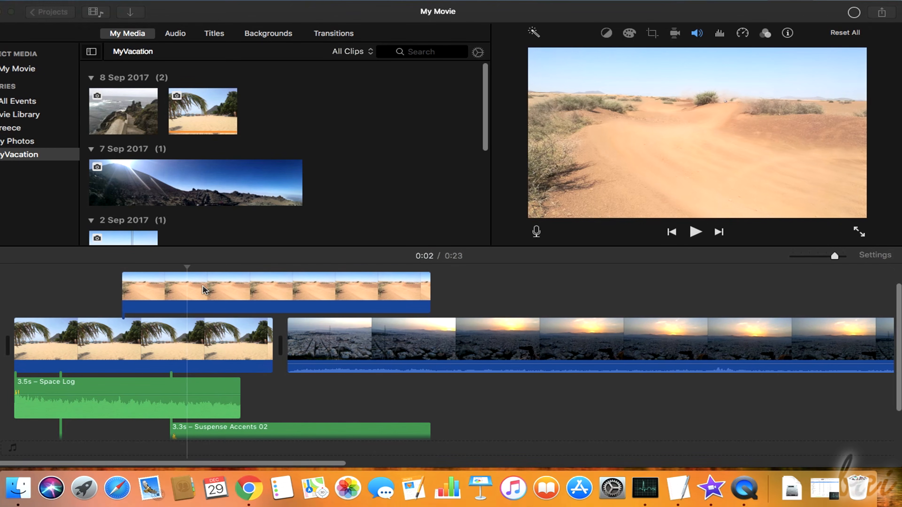
# Move the desert clip along the timeline until it sits above the beginning of the city video.
pyautogui.click(146, 284)
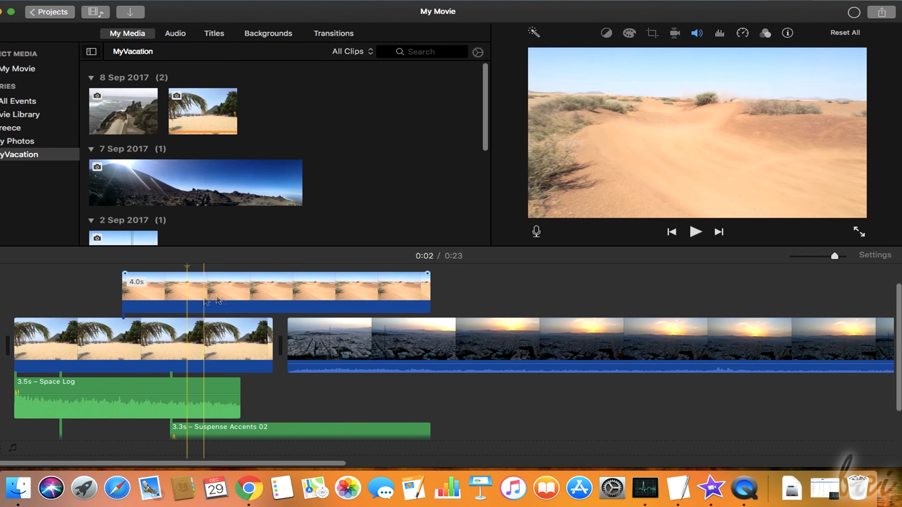
pyautogui.click(92, 284)
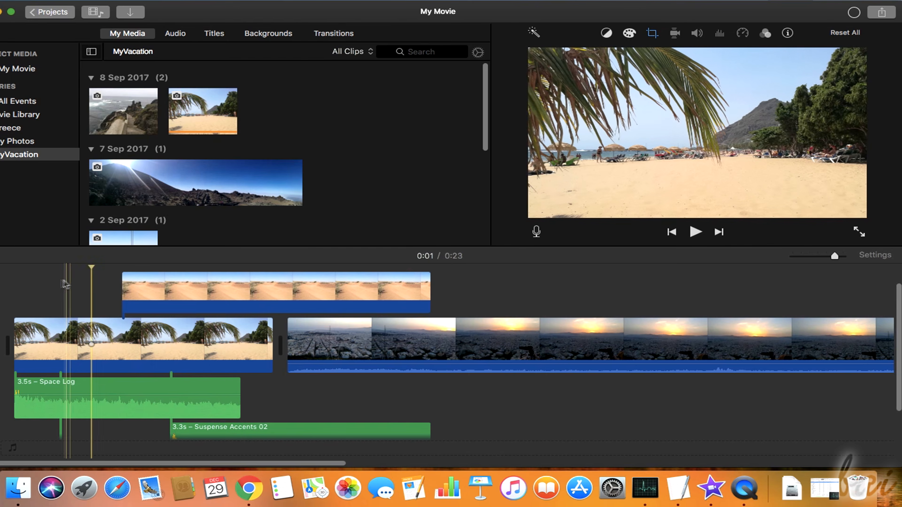
pyautogui.click(148, 286)
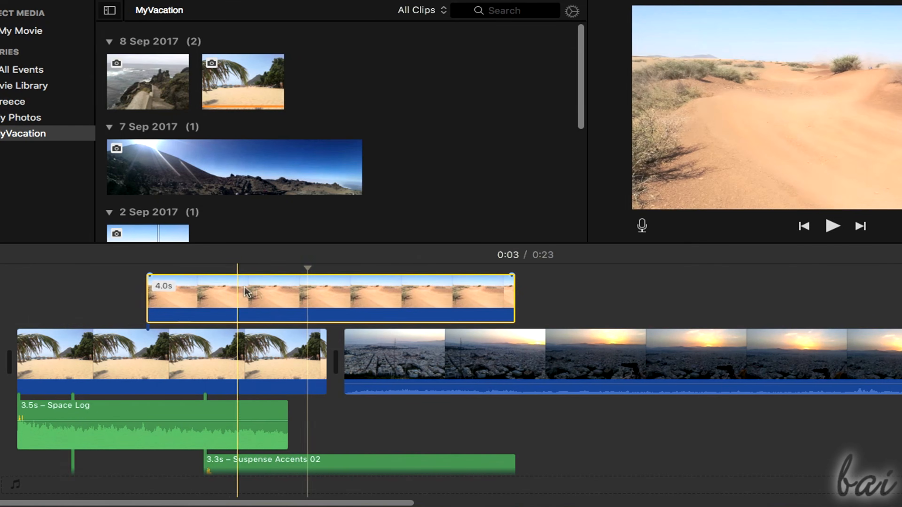
pyautogui.moveTo(242, 296); pyautogui.dragTo(355, 287)
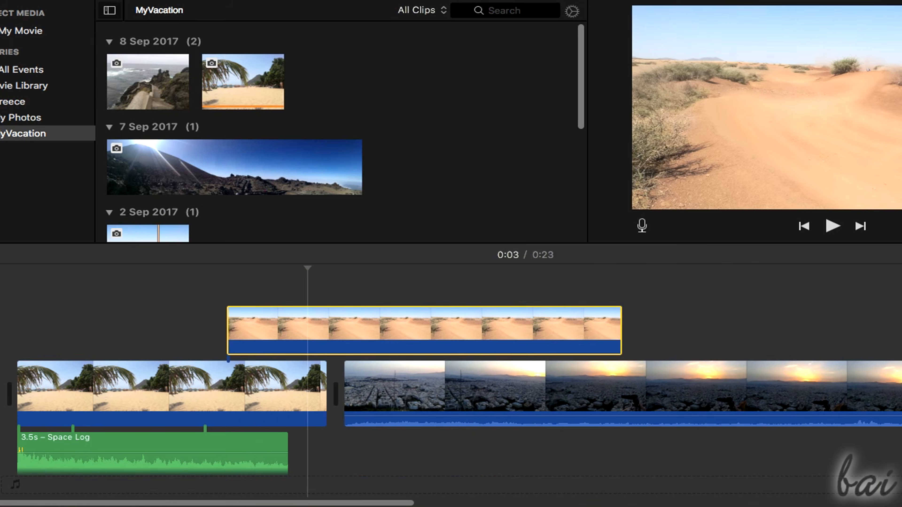
pyautogui.moveTo(368, 320); pyautogui.dragTo(490, 284)
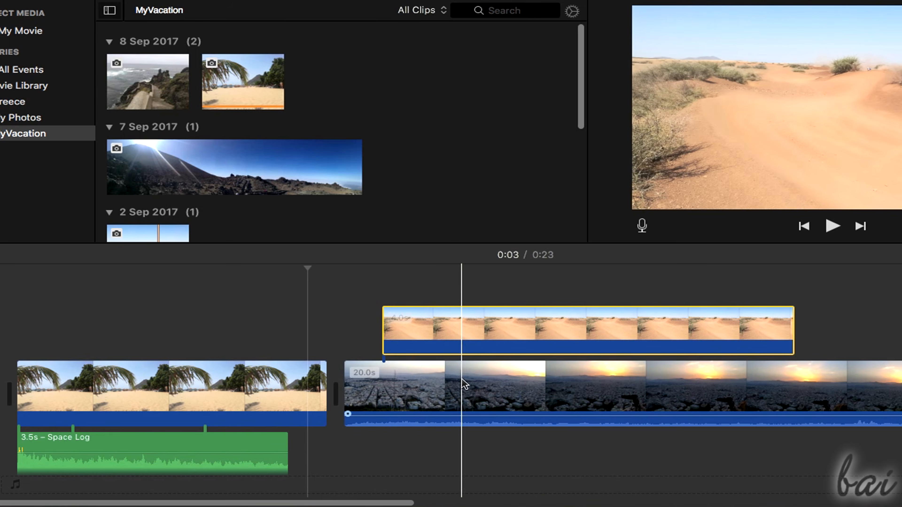
# Move the Suspense Accents 02 audio clip so that it is attached below the city video.
pyautogui.click(445, 392)
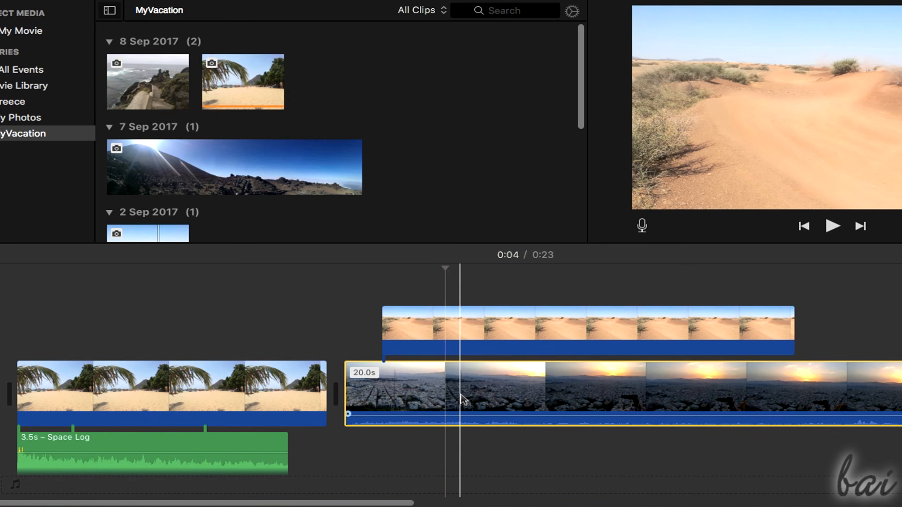
pyautogui.moveTo(449, 389); pyautogui.dragTo(405, 384)
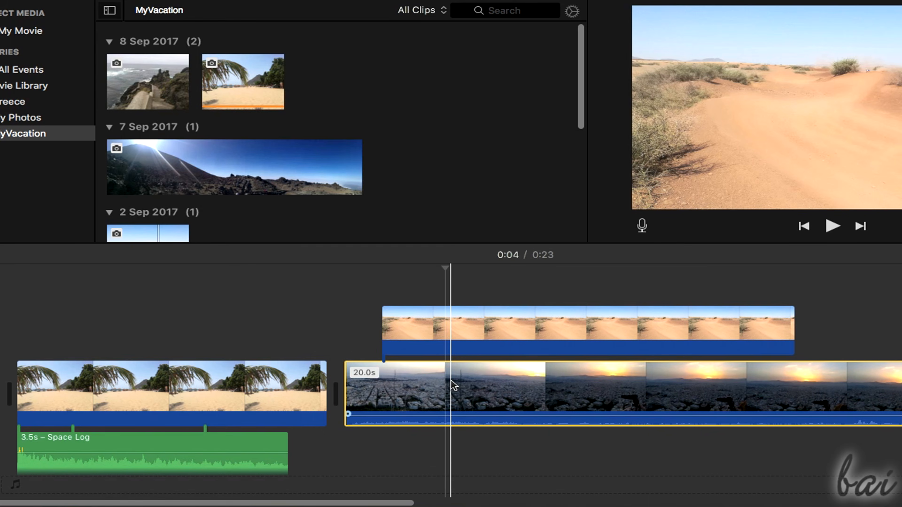
pyautogui.scroll(-2, 405, 441)
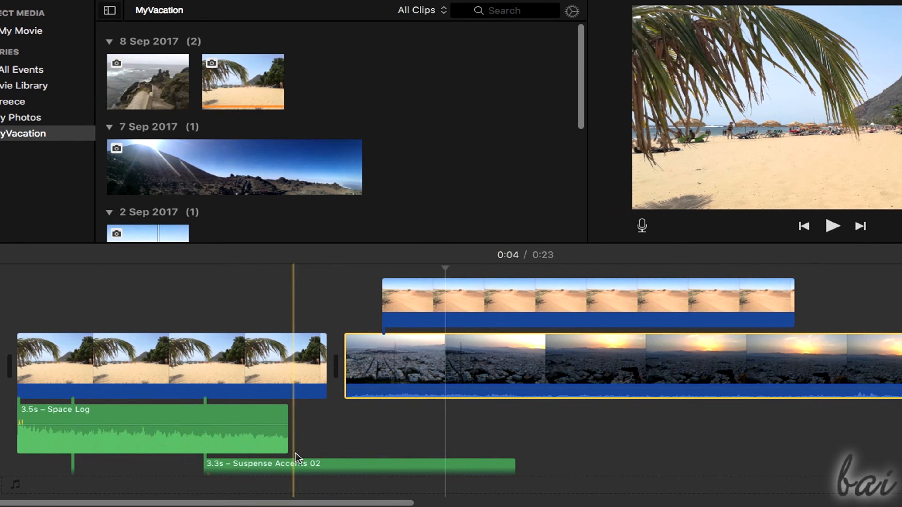
pyautogui.moveTo(334, 473); pyautogui.dragTo(605, 421)
pyautogui.moveTo(574, 386)
pyautogui.mouseDown()
pyautogui.moveTo(604, 369)
pyautogui.moveTo(674, 383)
pyautogui.moveTo(548, 369)
pyautogui.moveTo(644, 383)
pyautogui.moveTo(565, 379)
pyautogui.mouseUp()
# Shorten the desert clip from its end to about 0.8 s and extend it again from the same edge.
pyautogui.click(531, 330)
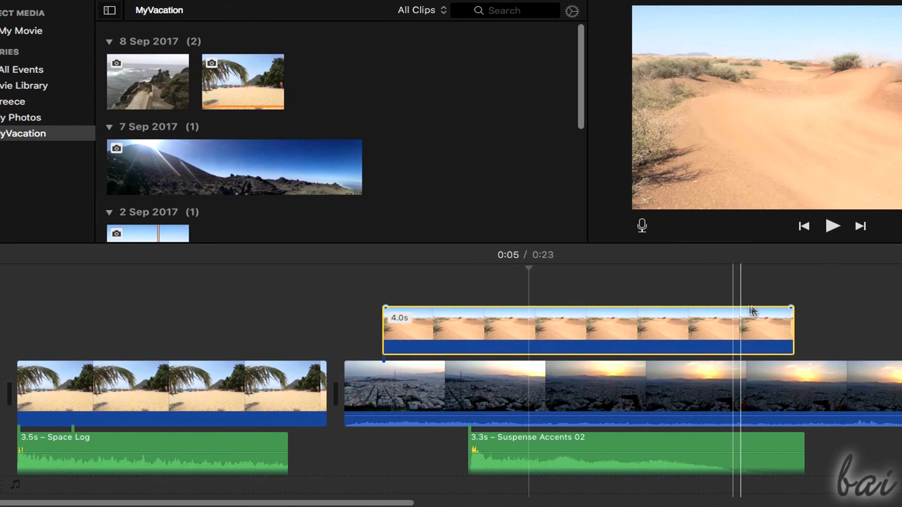
pyautogui.moveTo(792, 328); pyautogui.dragTo(553, 328)
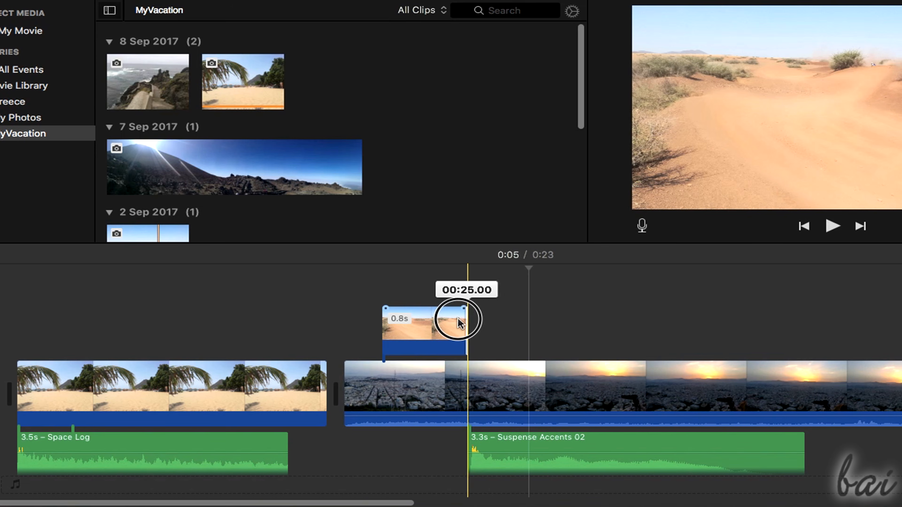
pyautogui.moveTo(479, 324); pyautogui.dragTo(748, 331)
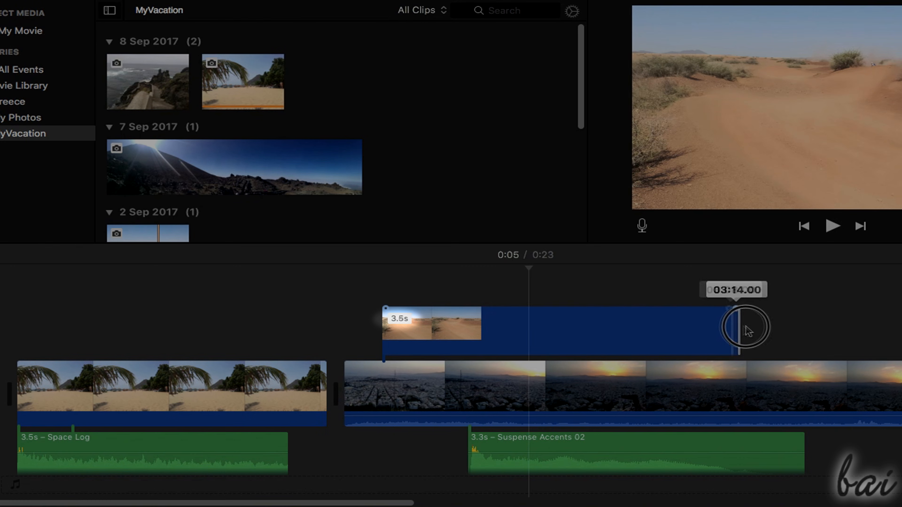
pyautogui.moveTo(802, 334); pyautogui.dragTo(831, 336)
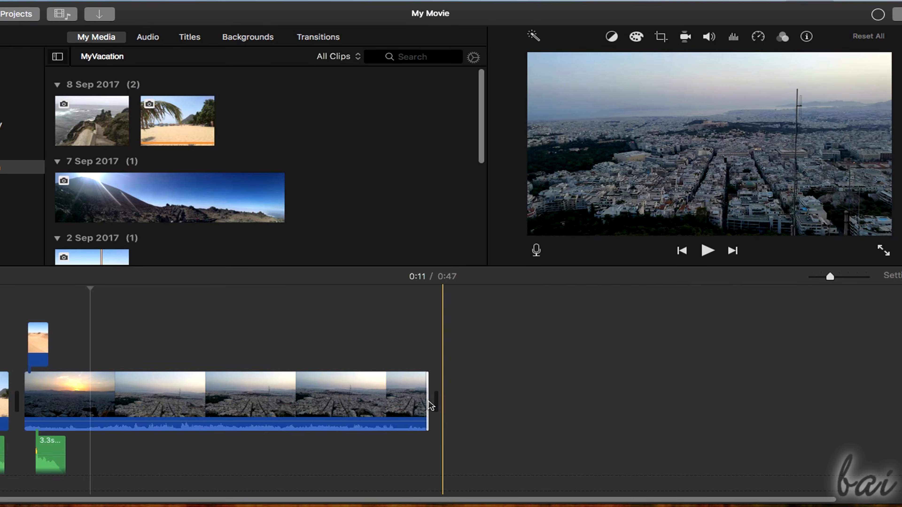
# Shorten the city video considerably from its end and undo the trim.
pyautogui.moveTo(429, 409); pyautogui.dragTo(111, 405)
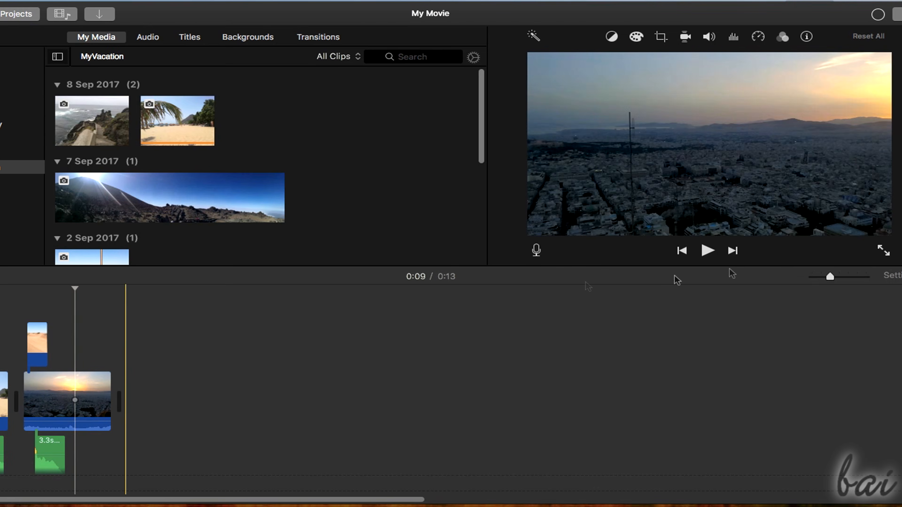
pyautogui.click(707, 251)
pyautogui.press('cmd+z')
# Preview the city video at normal speed and accelerate it with the Speed Editor to a little over a third of its length.
pyautogui.click(707, 251)
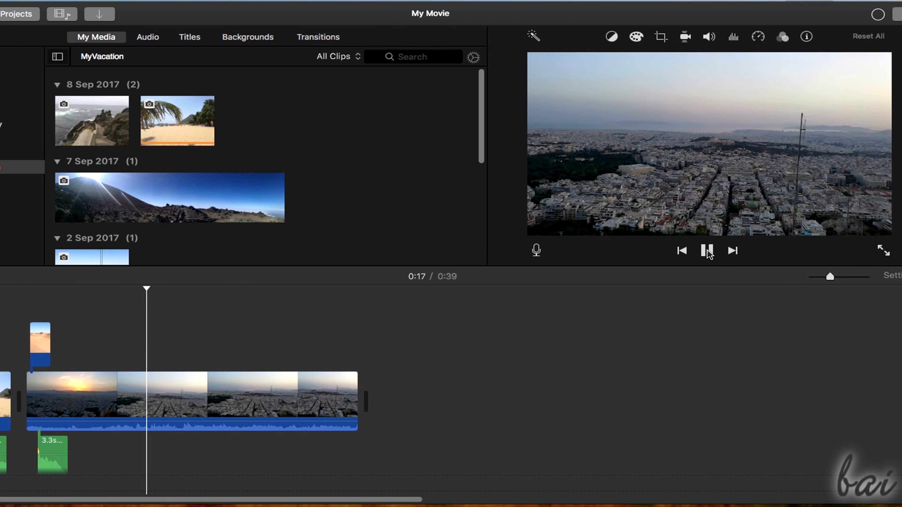
pyautogui.click(707, 250)
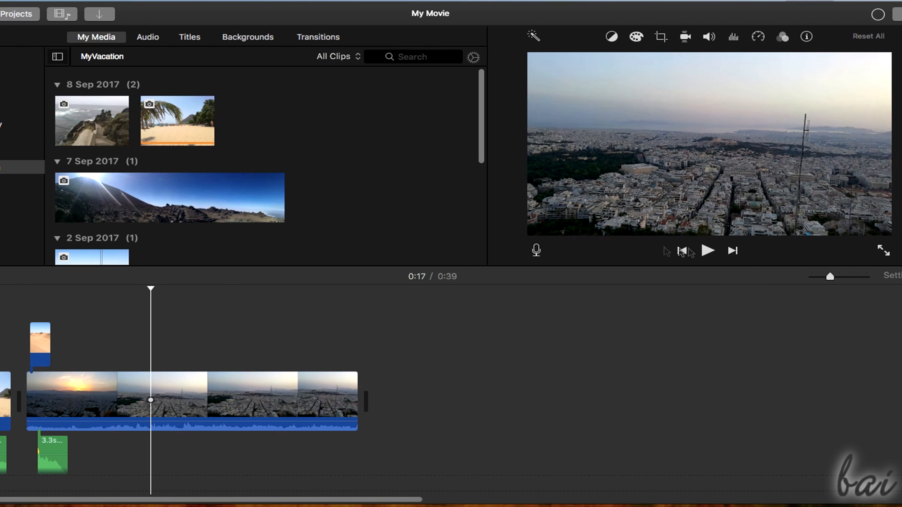
pyautogui.click(229, 394)
pyautogui.rightClick(241, 400)
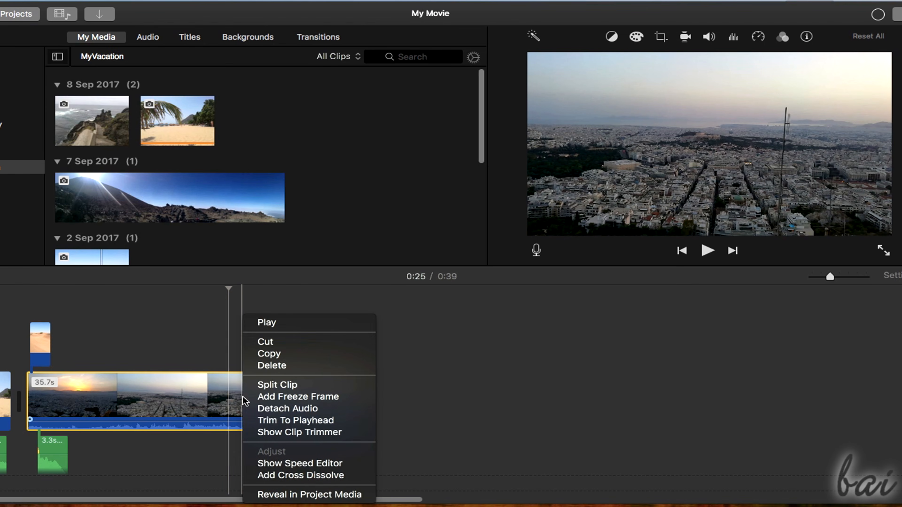
pyautogui.click(284, 463)
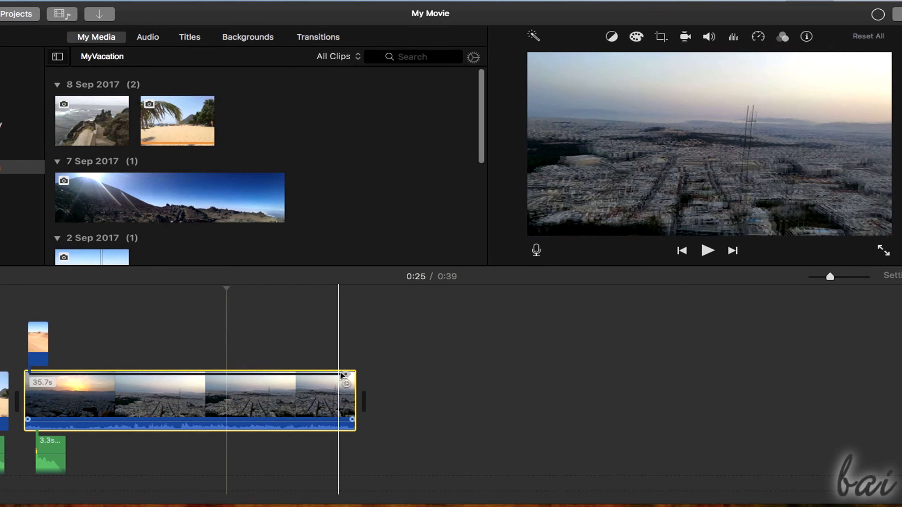
pyautogui.moveTo(347, 376); pyautogui.dragTo(144, 377)
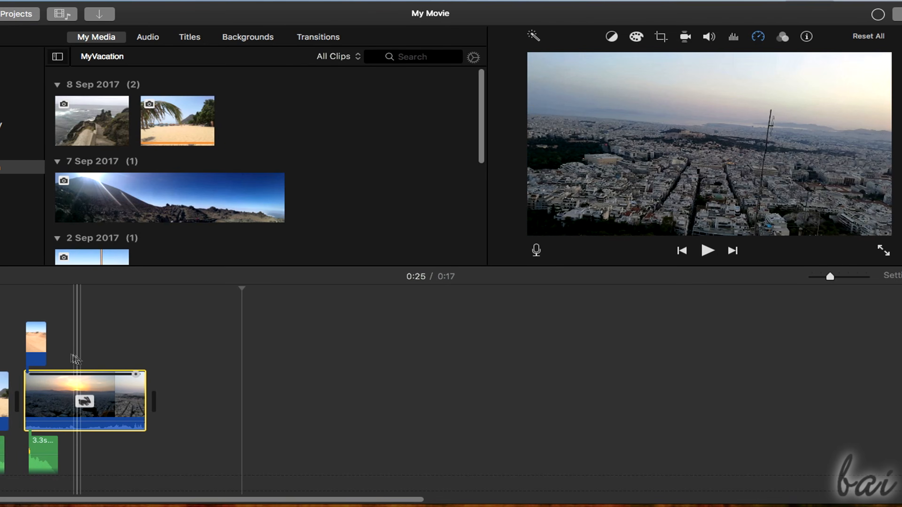
# Play the sped-up city video from near the desert clip and pause it.
pyautogui.click(71, 358)
pyautogui.click(706, 253)
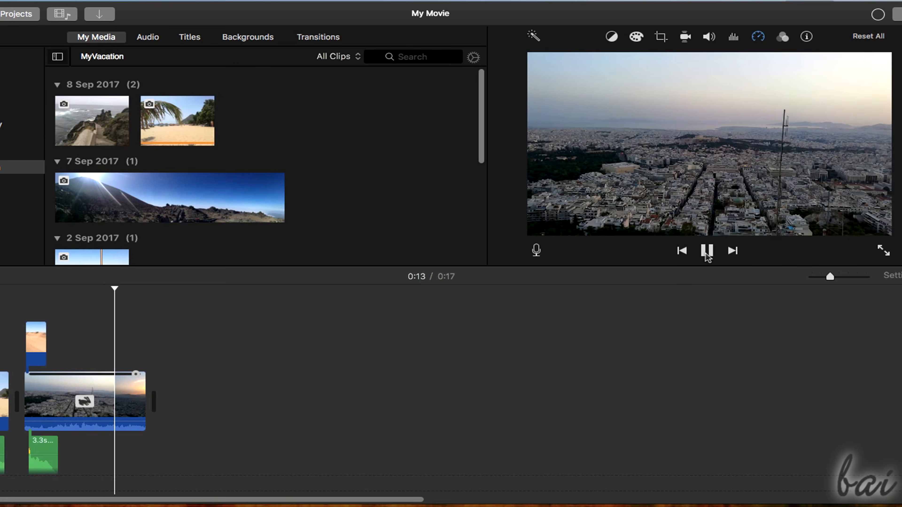
pyautogui.click(707, 252)
# Slow the city video down by stretching its speed bar far past its original length, and play it.
pyautogui.moveTo(142, 378); pyautogui.dragTo(792, 374)
pyautogui.click(96, 347)
pyautogui.click(707, 251)
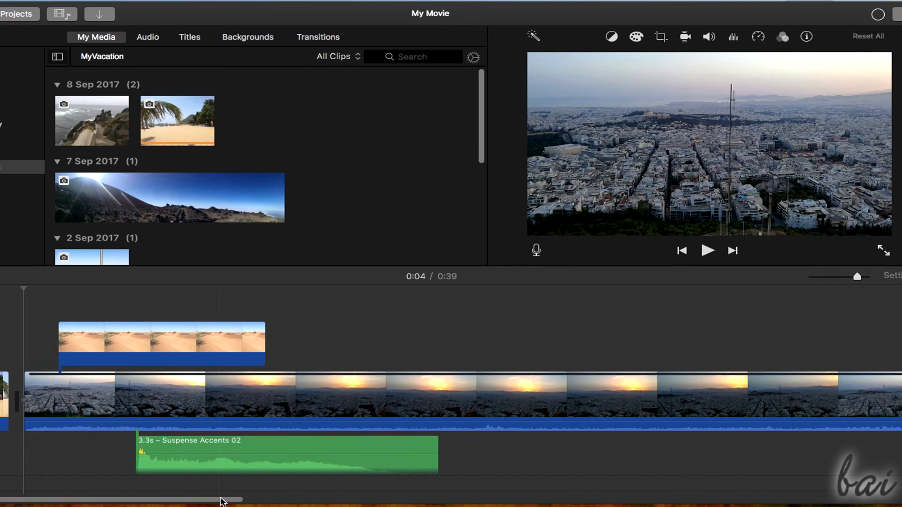
# Cut the 2.2 s desert clip and paste it above the city video at 0:07.
pyautogui.moveTo(222, 502); pyautogui.dragTo(171, 494)
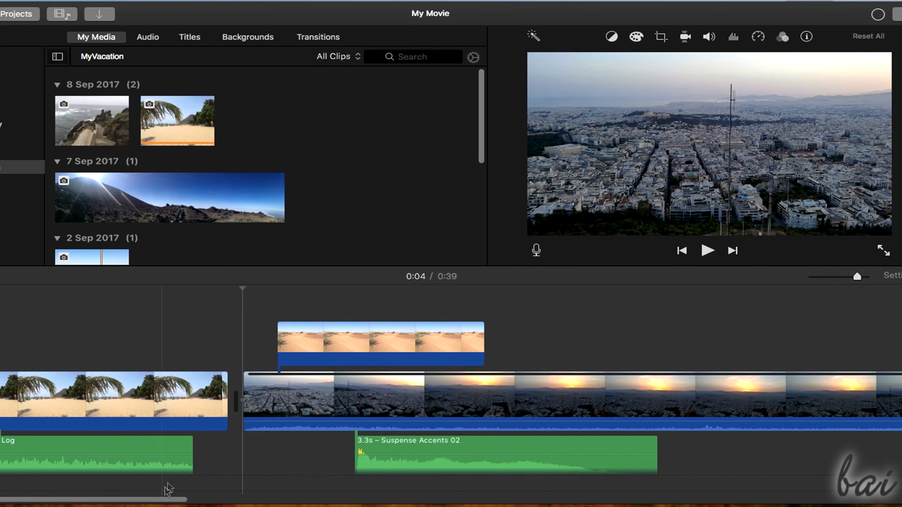
pyautogui.click(392, 340)
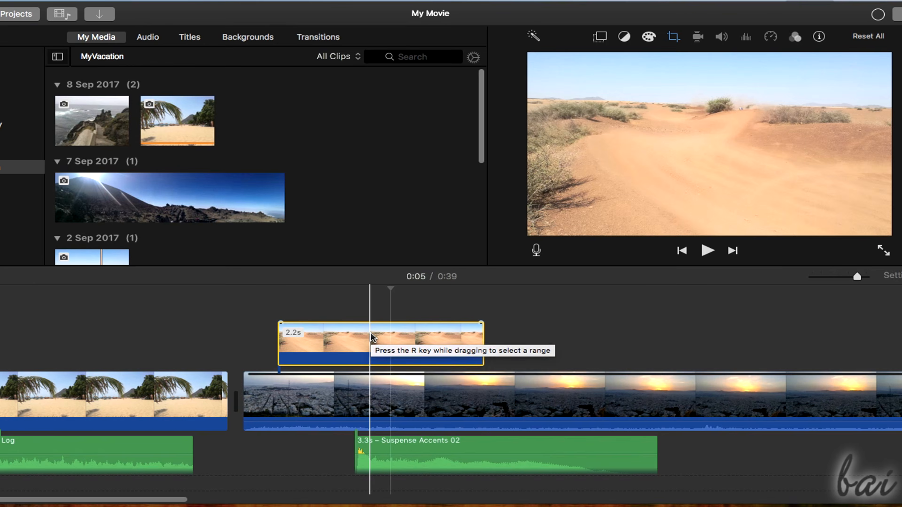
pyautogui.press('Delete')
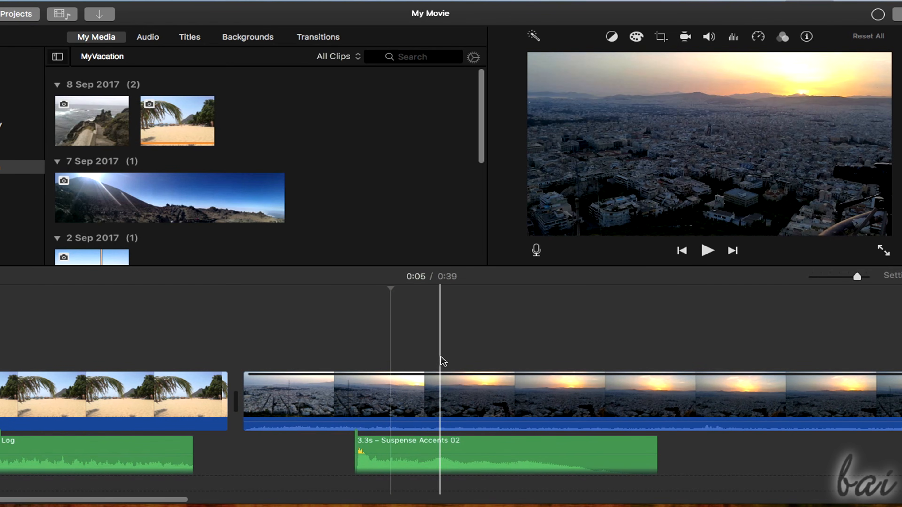
pyautogui.click(606, 344)
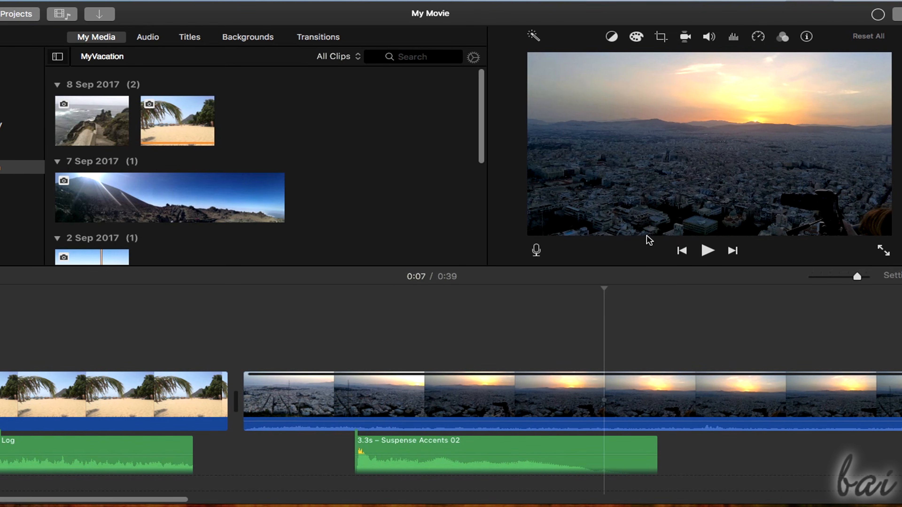
pyautogui.press('super+v')
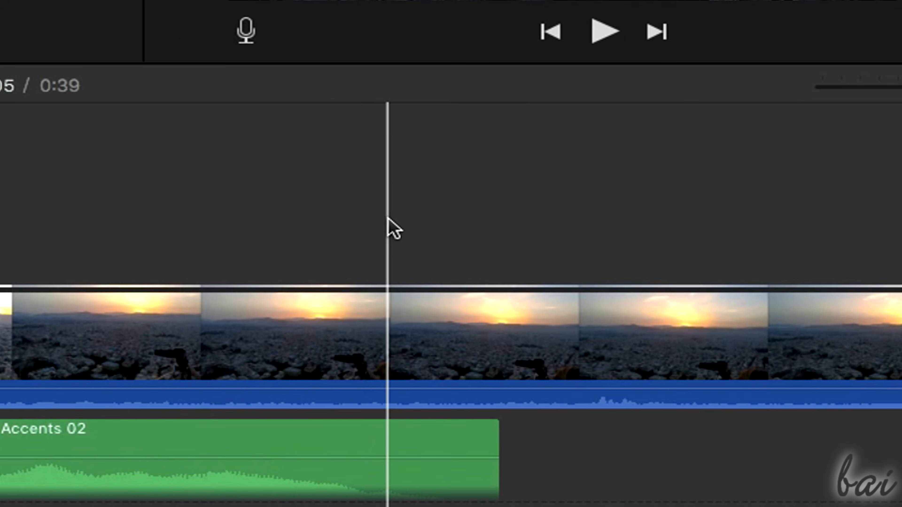
pyautogui.press('super+v')
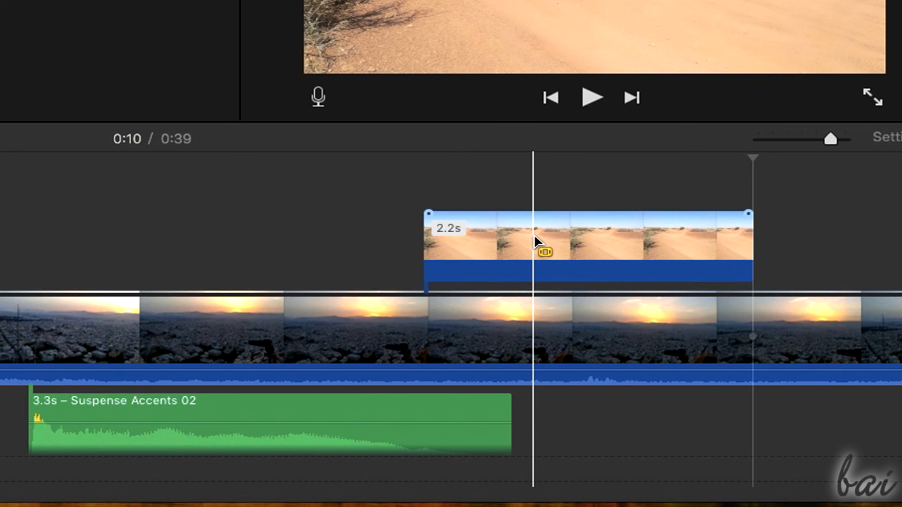
# Delete a selected range from the middle of the desert clip and undo the last three timeline edits.
pyautogui.moveTo(534, 241); pyautogui.dragTo(644, 251)
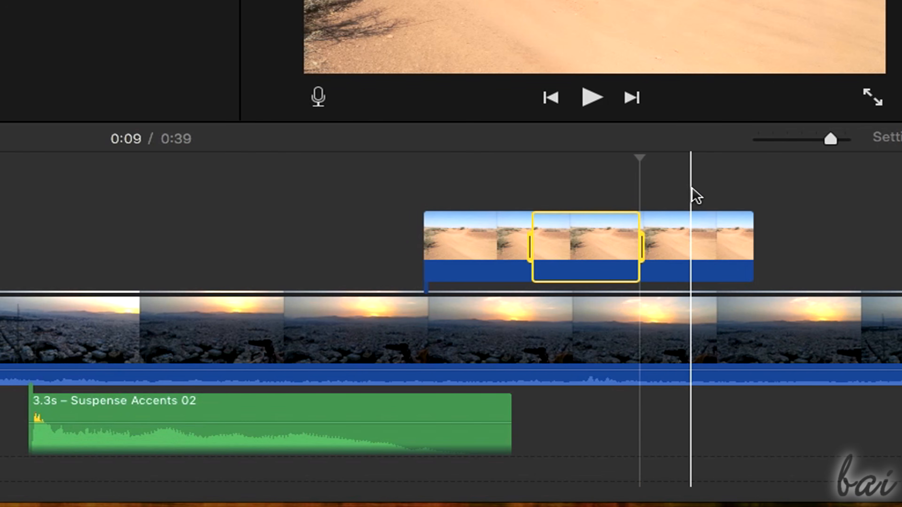
pyautogui.press('Delete')
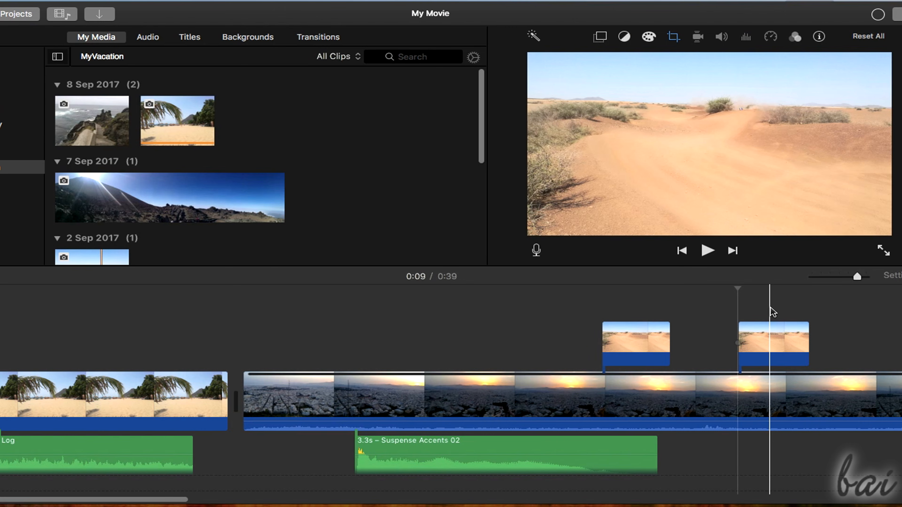
pyautogui.press('super+z')
pyautogui.press('super+z')
pyautogui.press('super+z')
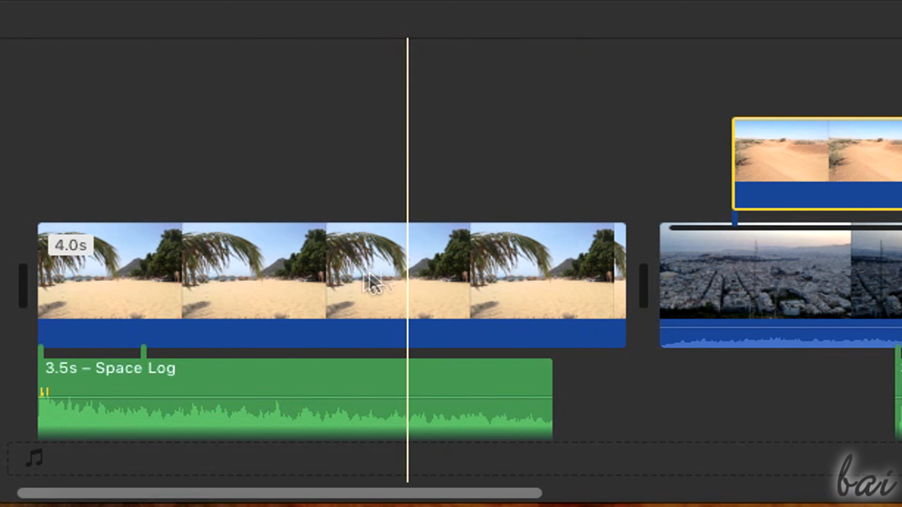
# Split the 4.0 s beach clip so its second part is 2.4 s long, and select each part in turn.
pyautogui.click(80, 402)
pyautogui.click(156, 277)
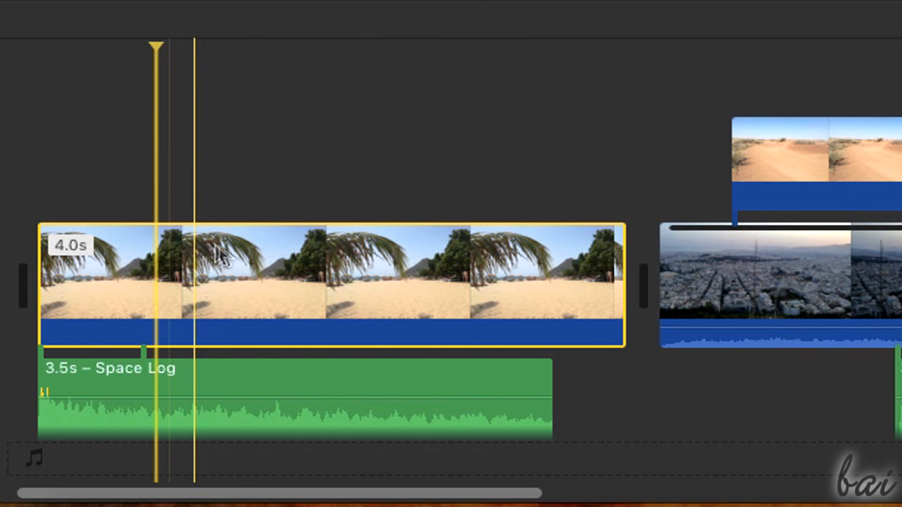
pyautogui.click(283, 258)
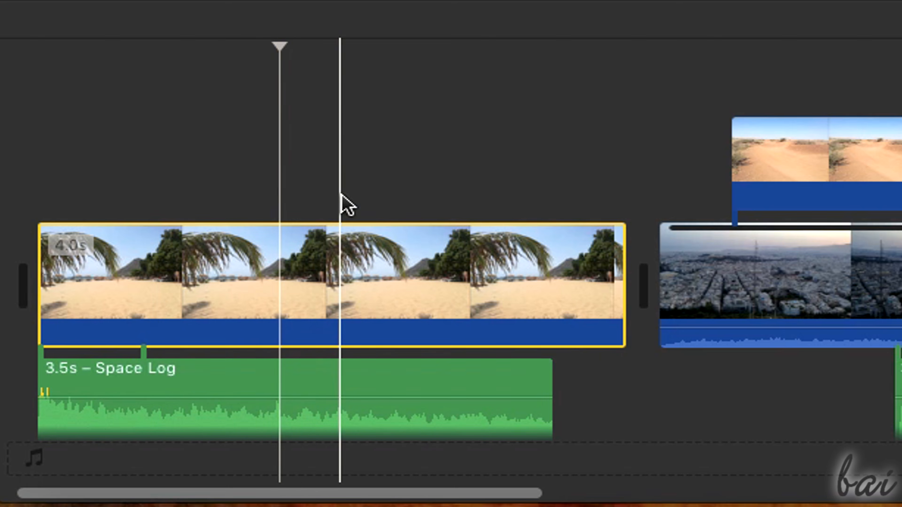
pyautogui.rightClick(320, 270)
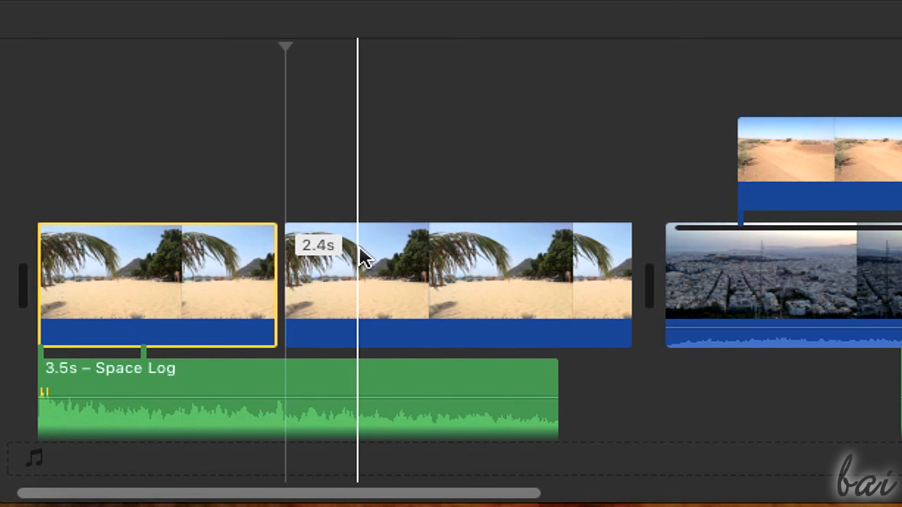
pyautogui.click(363, 263)
pyautogui.click(232, 270)
pyautogui.click(333, 274)
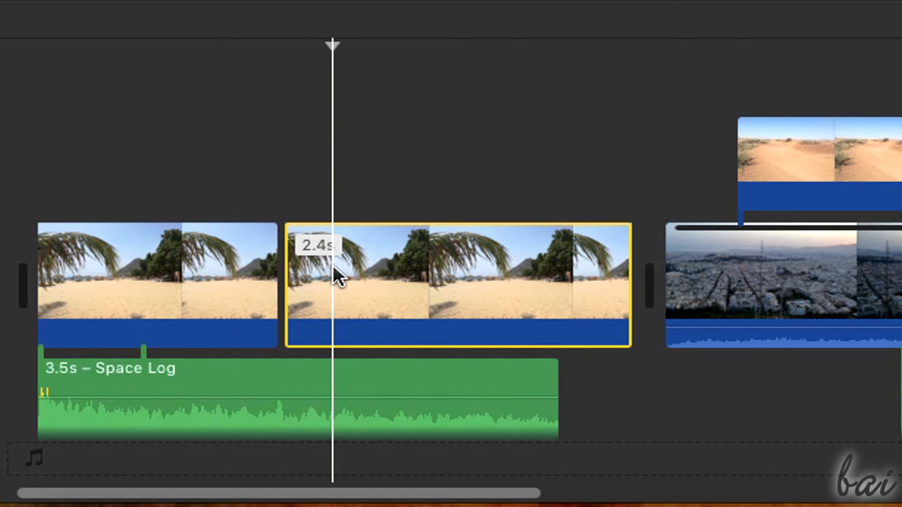
# Split the Space Log audio clip at 1.9 s and select each of the two parts.
pyautogui.click(330, 393)
pyautogui.rightClick(353, 395)
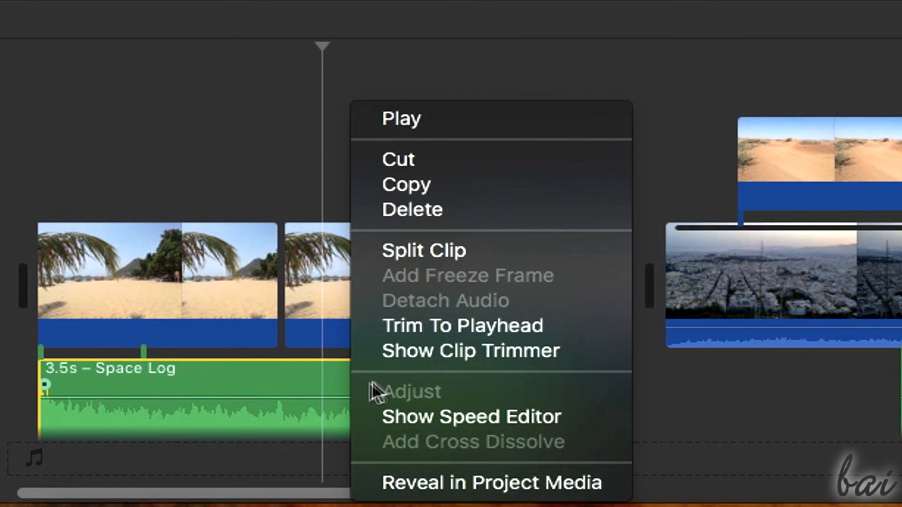
pyautogui.click(420, 259)
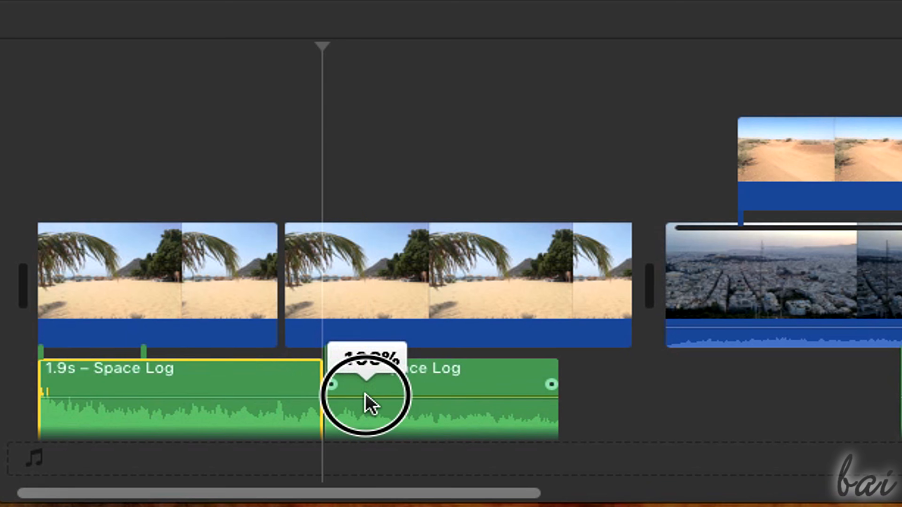
pyautogui.click(385, 384)
pyautogui.click(284, 382)
pyautogui.click(362, 383)
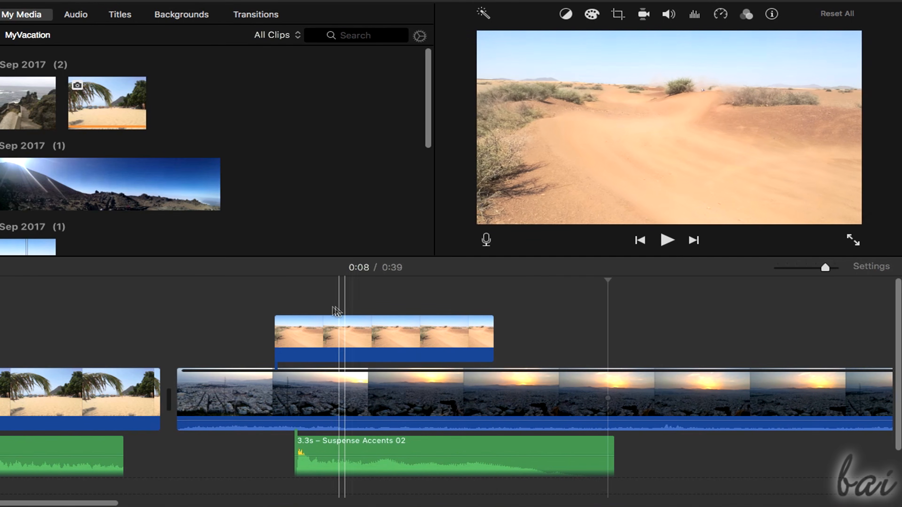
# Add long fades to both ends of the desert clip and play the movie from an earlier point.
pyautogui.moveTo(292, 319); pyautogui.dragTo(357, 324)
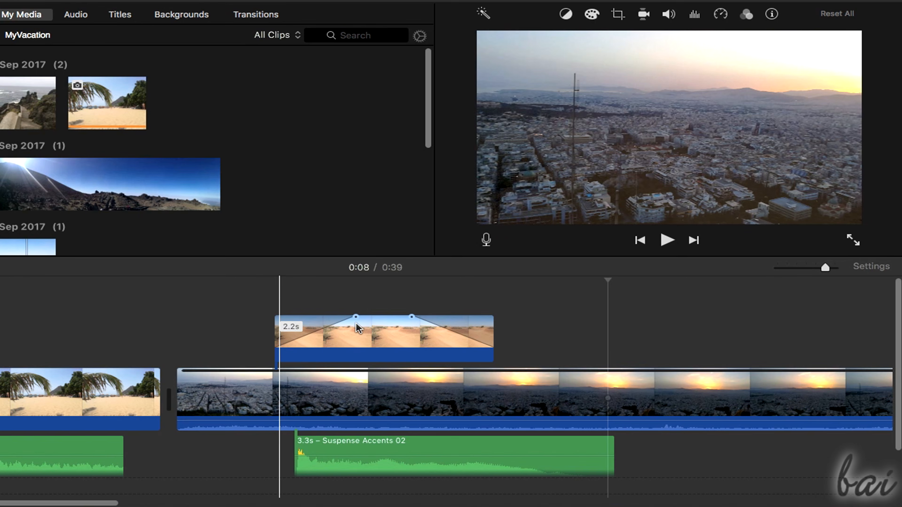
pyautogui.click(205, 294)
pyautogui.click(663, 247)
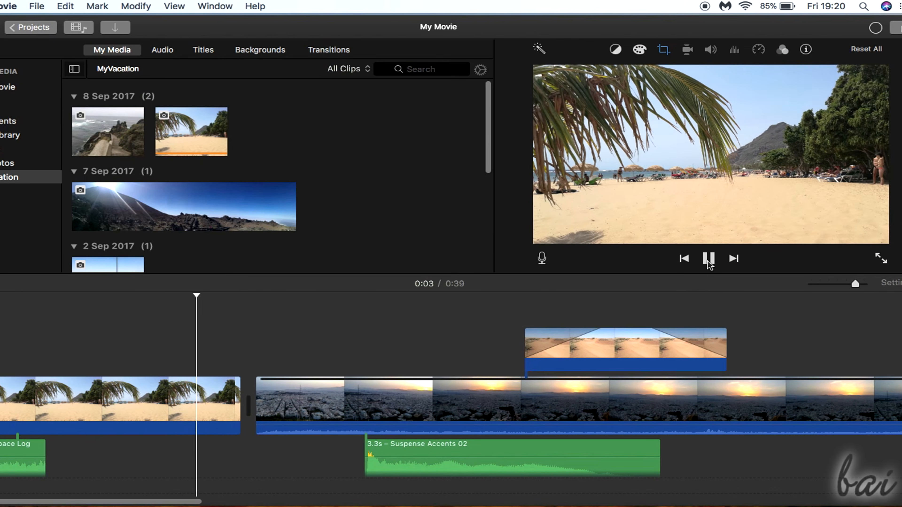
pyautogui.press('space')
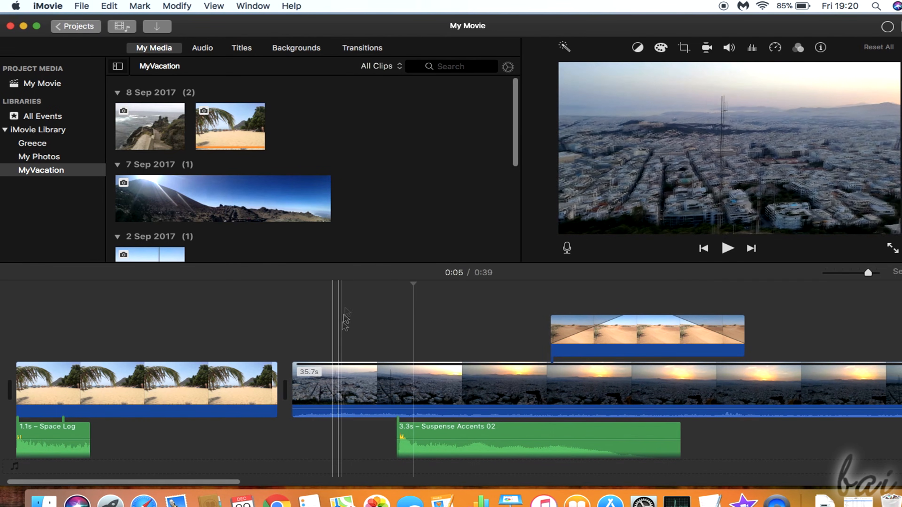
# Insert the Spin In transition between the beach clip and the city video, and place the playhead ahead of it.
pyautogui.click(354, 50)
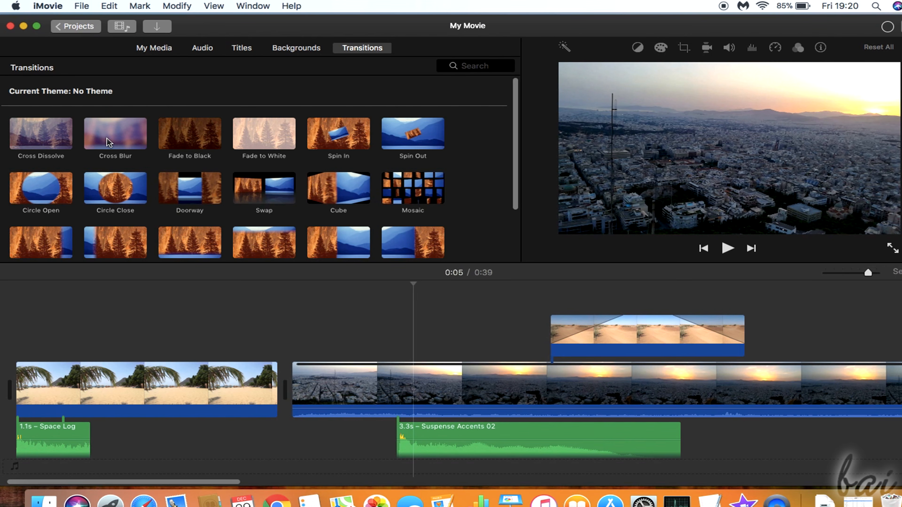
pyautogui.click(357, 138)
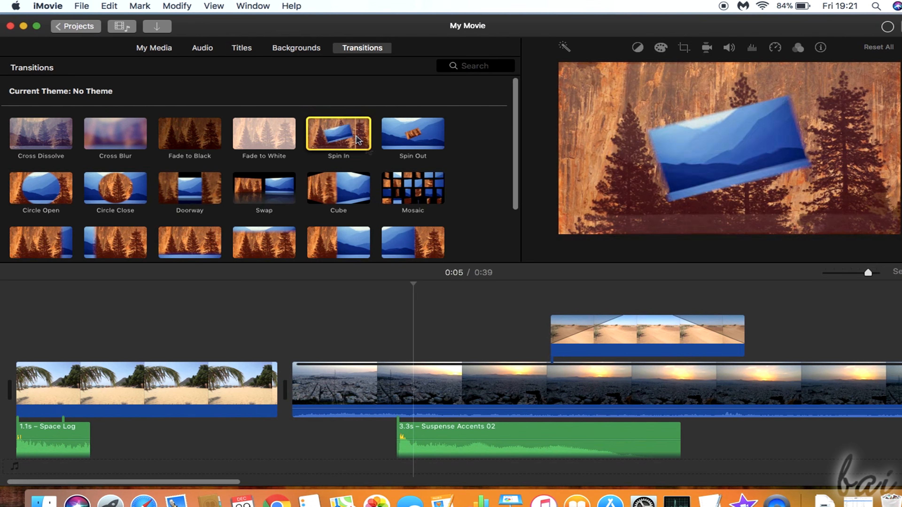
pyautogui.moveTo(346, 137); pyautogui.dragTo(215, 393)
pyautogui.click(152, 317)
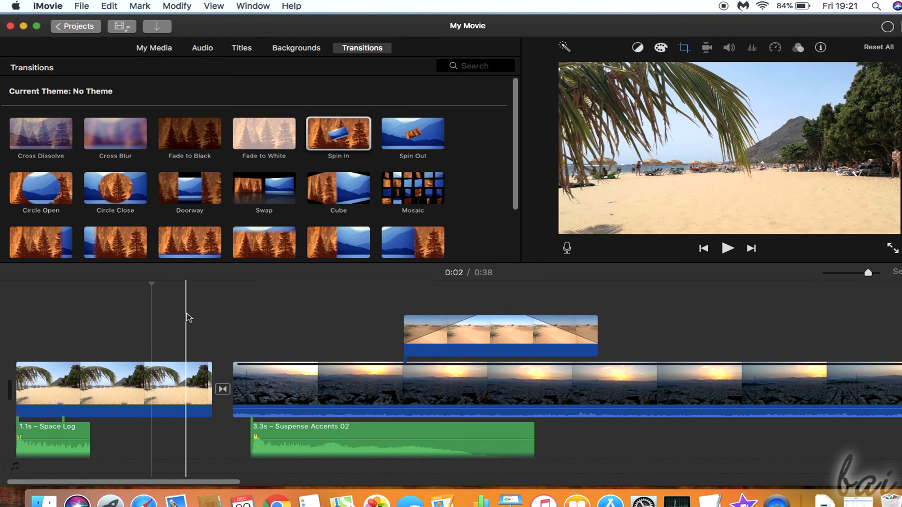
# Set the Spin In transition's duration to 0,5 s and replace it with the Doorway transition.
pyautogui.click(223, 389)
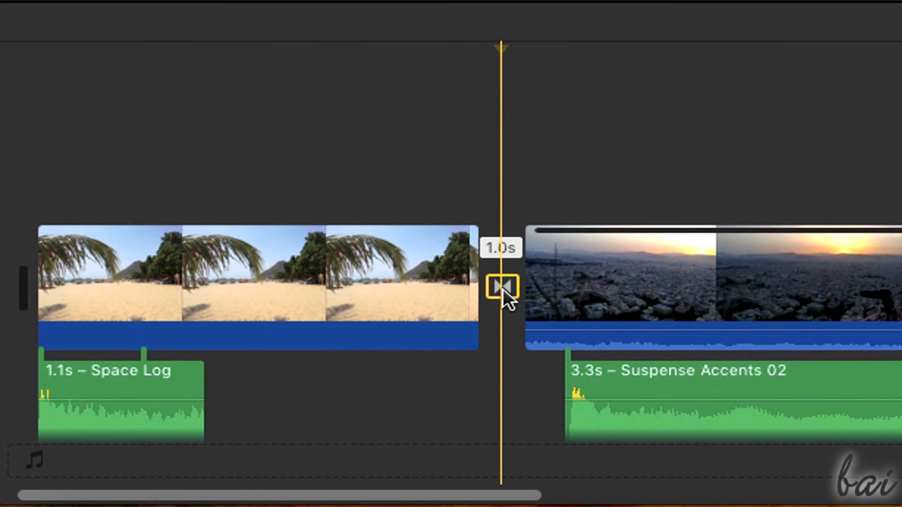
pyautogui.doubleClick(505, 290)
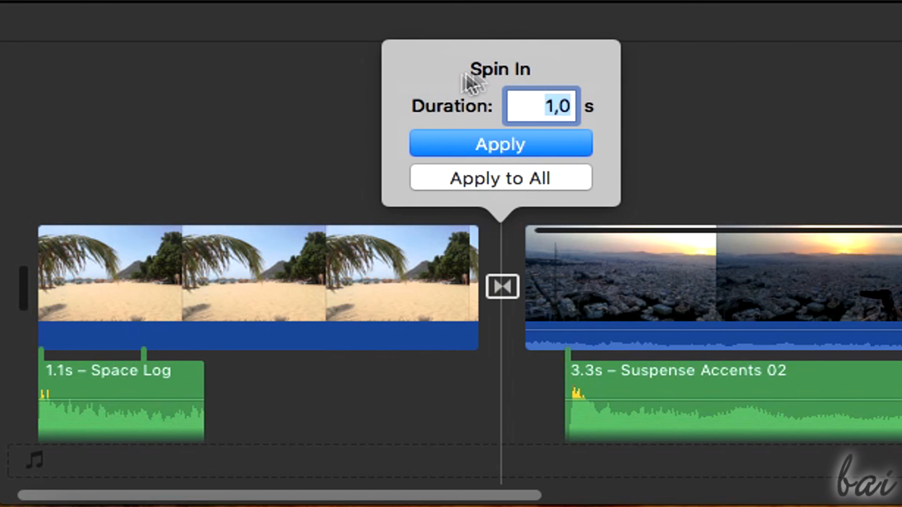
pyautogui.write('0,5')
pyautogui.press('Return')
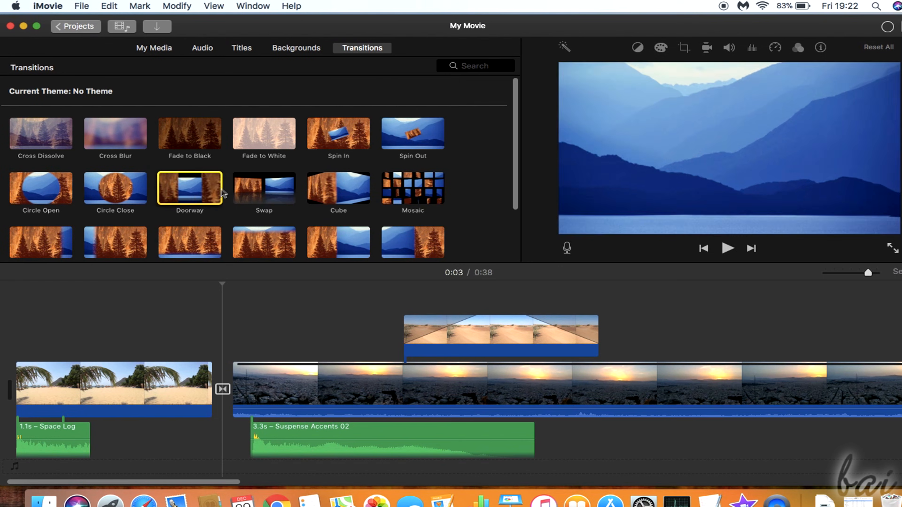
pyautogui.moveTo(223, 193); pyautogui.dragTo(222, 391)
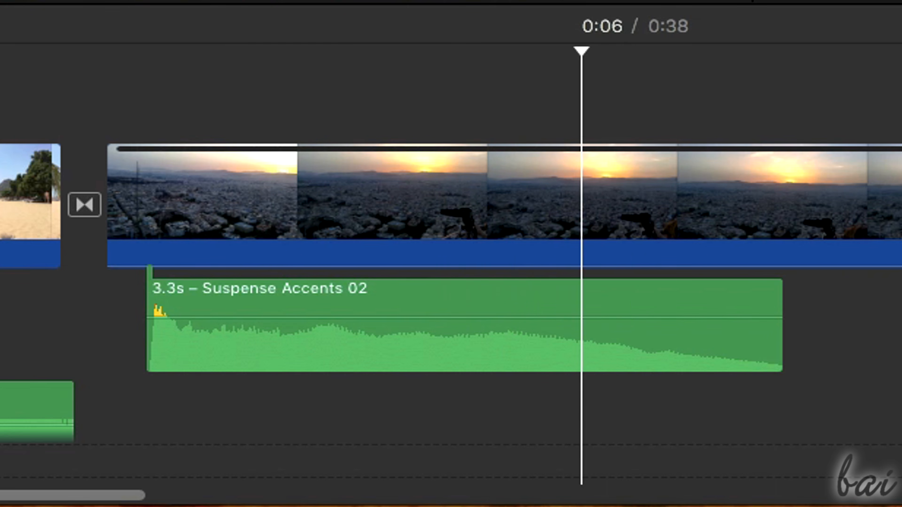
# Fade the Suspense Accents 02 audio clip in over about two thirds of its length and out near its end.
pyautogui.moveTo(157, 306); pyautogui.dragTo(587, 304)
pyautogui.moveTo(776, 305); pyautogui.dragTo(682, 305)
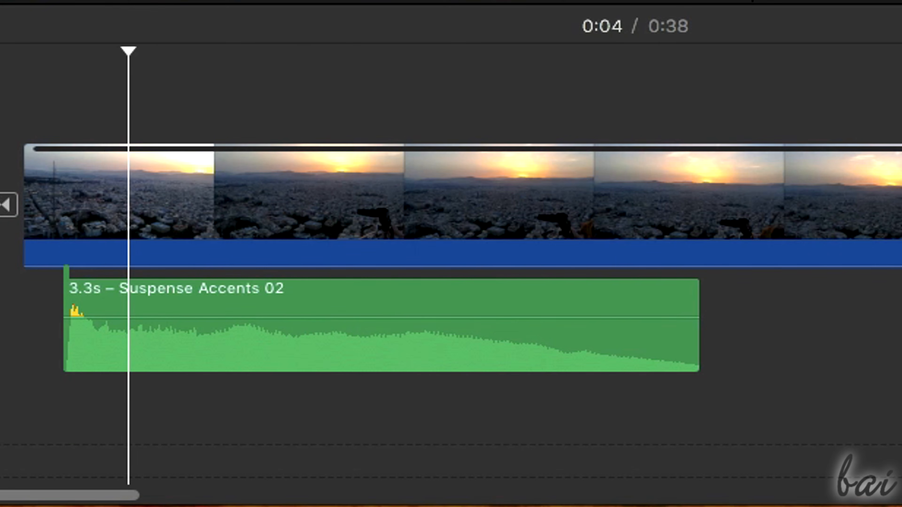
# Raise the volume of the Suspense Accents 02 clip and play the movie from just before it.
pyautogui.press('space')
pyautogui.moveTo(339, 318); pyautogui.dragTo(346, 265)
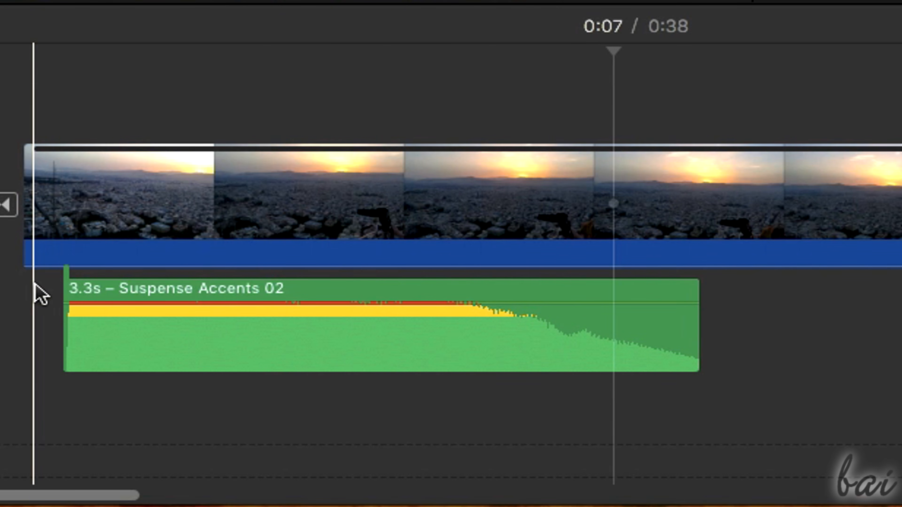
pyautogui.click(34, 292)
pyautogui.press('space')
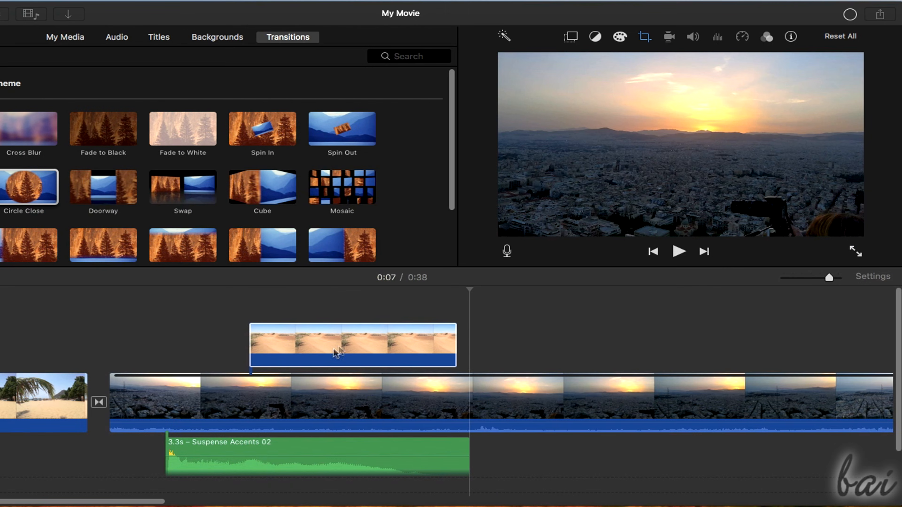
# Select the city, desert, beach and audio clips in turn to examine which adjustment tools each offers.
pyautogui.click(251, 400)
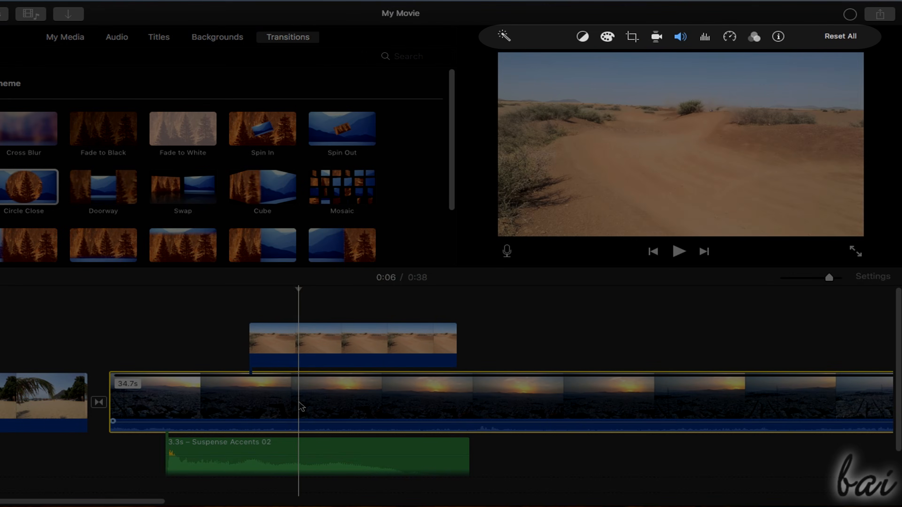
pyautogui.click(295, 450)
pyautogui.click(311, 411)
pyautogui.click(325, 350)
pyautogui.click(293, 409)
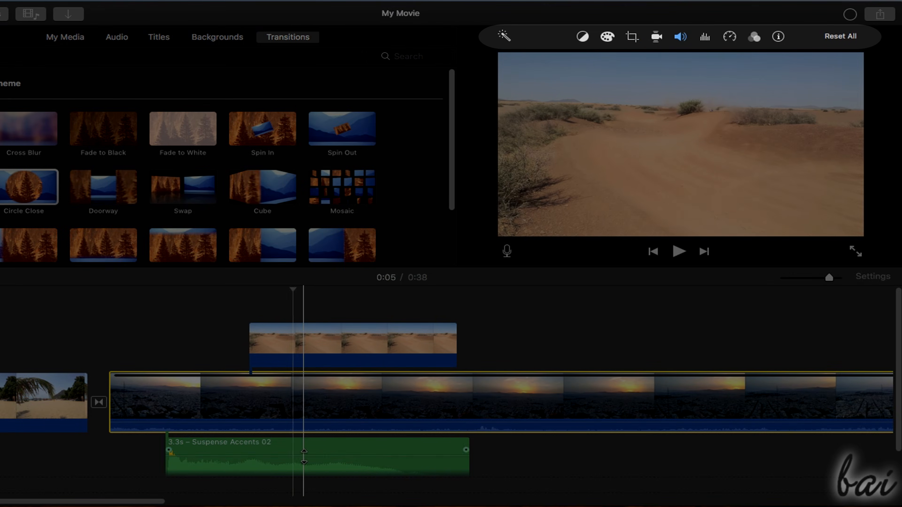
pyautogui.click(308, 453)
pyautogui.click(321, 415)
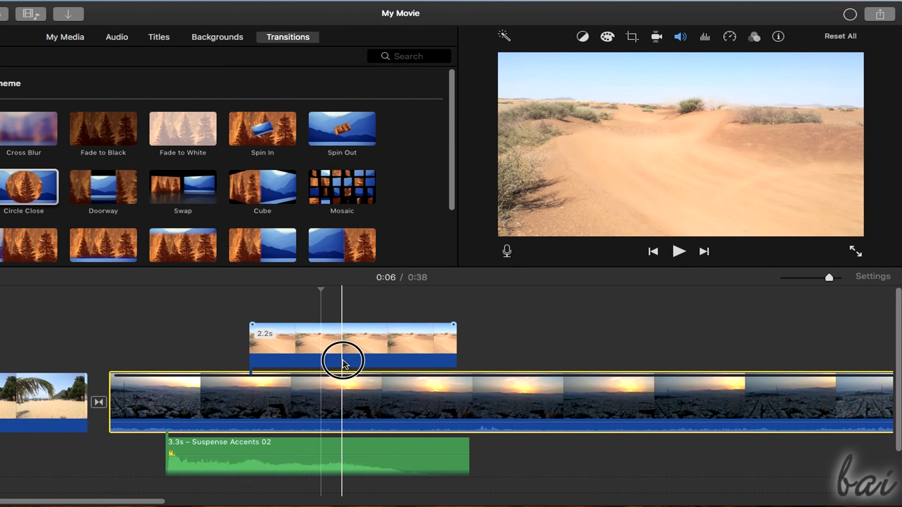
pyautogui.click(343, 361)
pyautogui.click(36, 403)
pyautogui.click(294, 451)
pyautogui.click(322, 357)
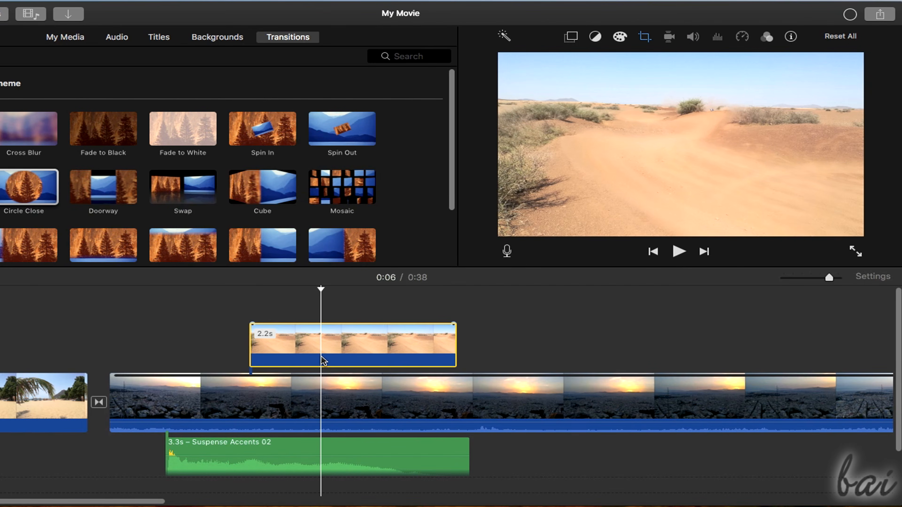
# Select the beach clip, try the Auto color balance on it and reset the color balance.
pyautogui.click(27, 392)
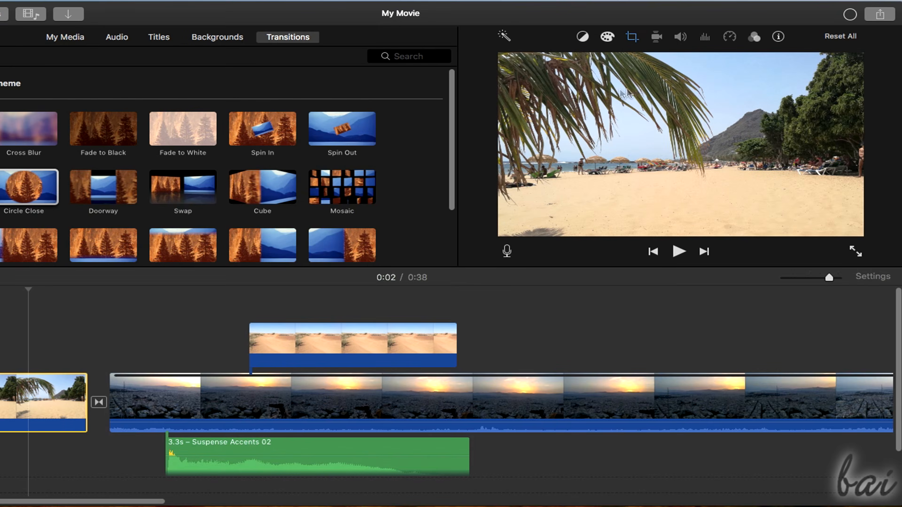
pyautogui.click(585, 35)
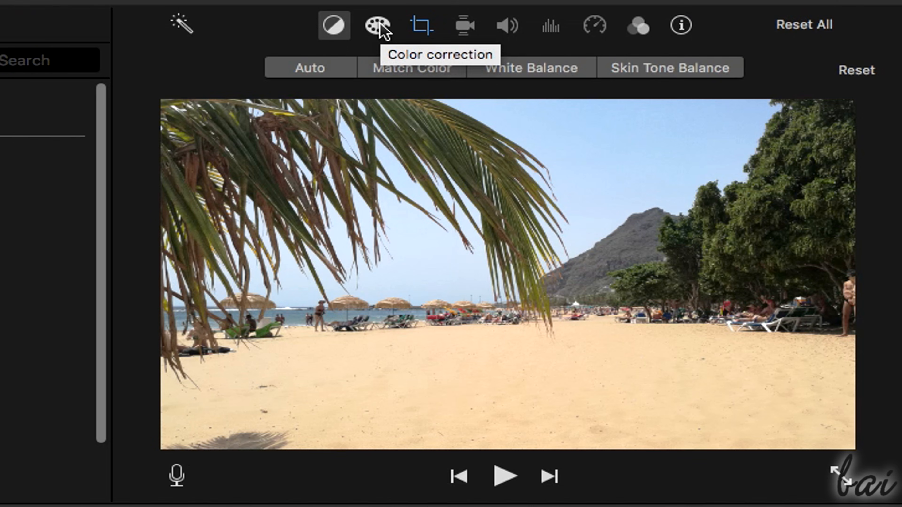
pyautogui.click(328, 72)
pyautogui.click(851, 74)
# Set the beach clip's White Balance by sampling colors from the sky, hill and sand, and apply it.
pyautogui.click(549, 70)
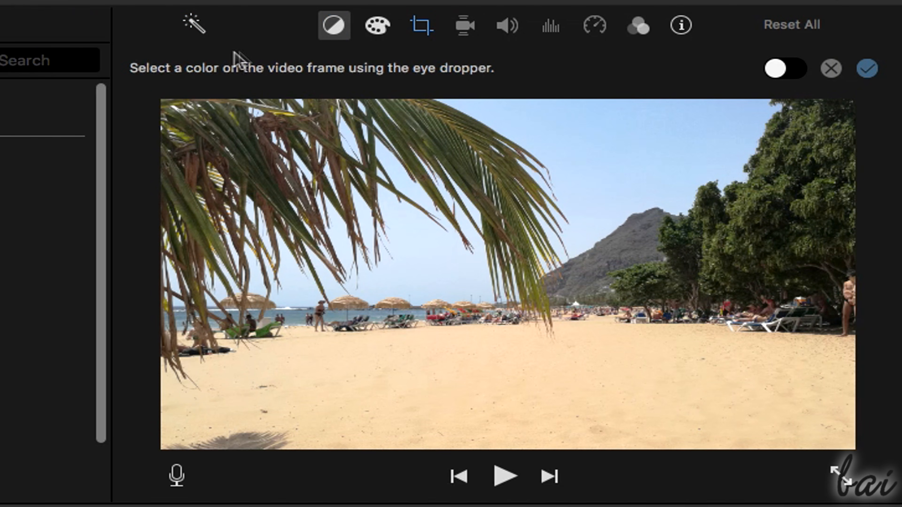
pyautogui.click(568, 131)
pyautogui.click(501, 178)
pyautogui.click(620, 250)
pyautogui.click(644, 354)
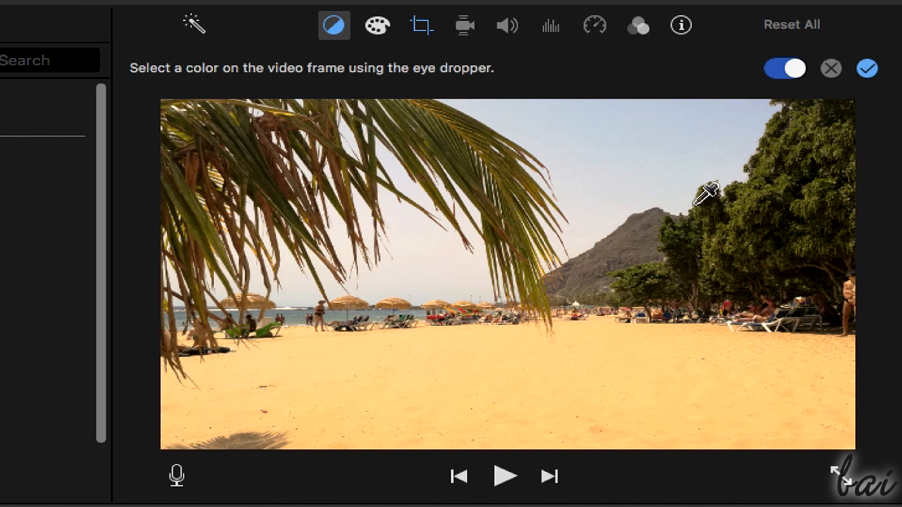
pyautogui.click(867, 69)
# Color-correct the beach clip by lowering the highlights, adjusting the contrast and making the color temperature slightly cooler.
pyautogui.click(389, 39)
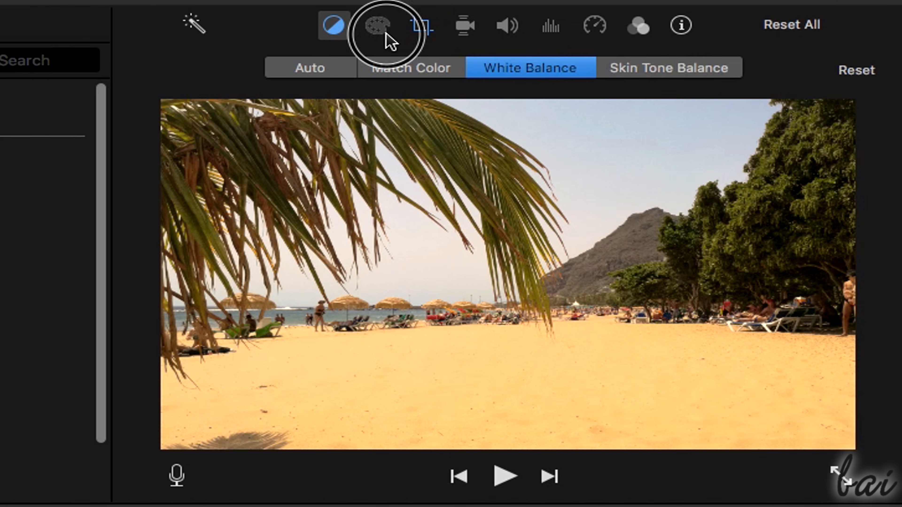
pyautogui.moveTo(519, 68); pyautogui.dragTo(487, 69)
pyautogui.moveTo(412, 69); pyautogui.dragTo(429, 70)
pyautogui.moveTo(638, 70)
pyautogui.mouseDown()
pyautogui.moveTo(613, 73)
pyautogui.moveTo(643, 73)
pyautogui.mouseUp()
pyautogui.moveTo(756, 73); pyautogui.dragTo(779, 73)
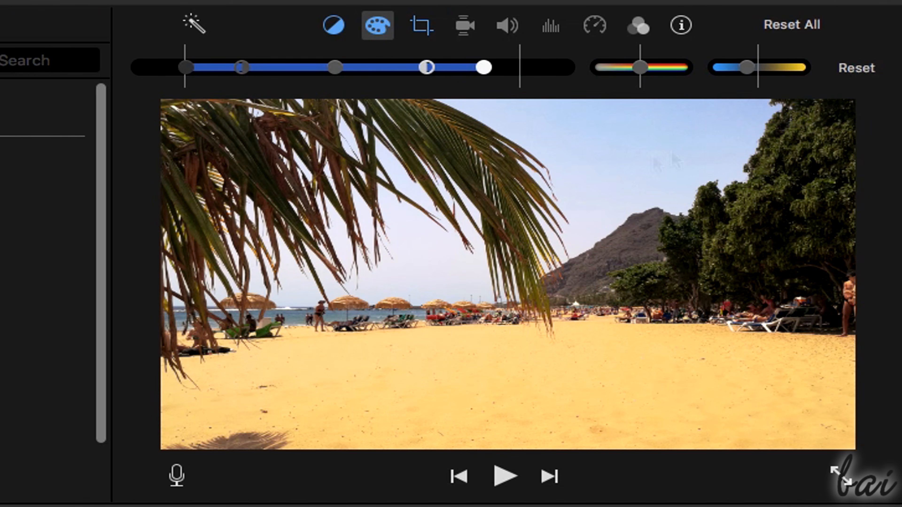
# Open the beach clip's cropping options, compare the styles and apply Fit.
pyautogui.click(422, 26)
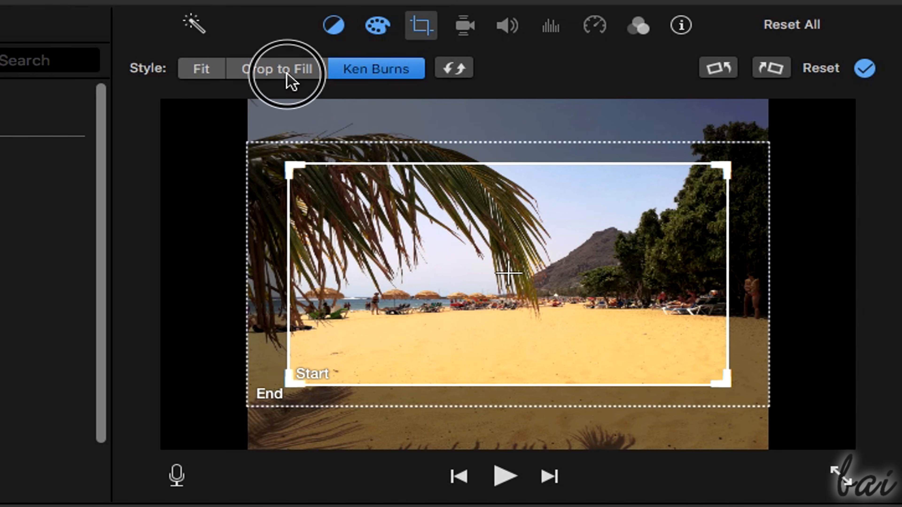
pyautogui.click(290, 80)
pyautogui.click(218, 80)
pyautogui.click(262, 80)
pyautogui.click(373, 73)
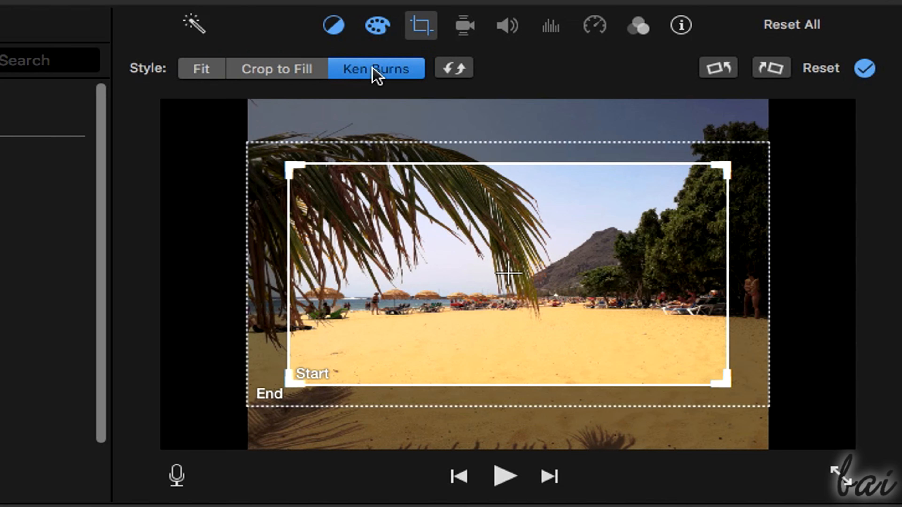
pyautogui.click(216, 77)
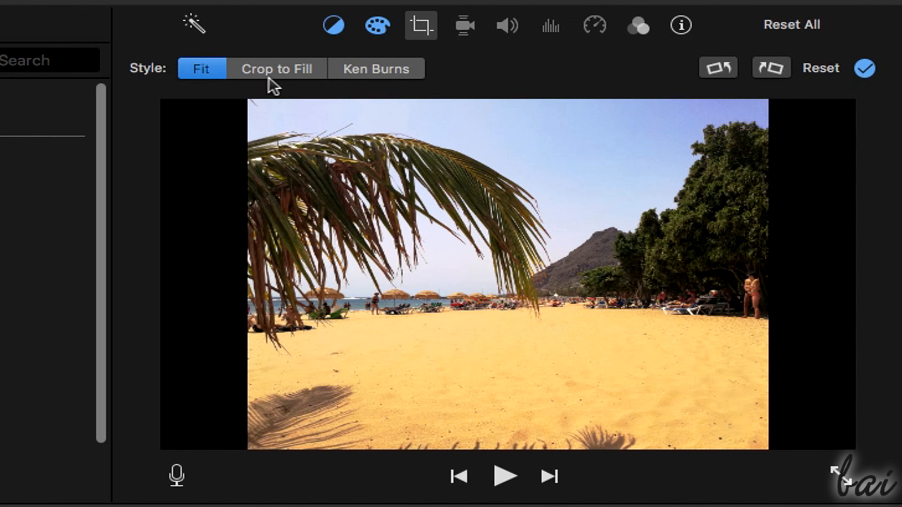
# Change the beach clip to Crop to Fill, shrink the crop frame and move it over the palm leaves.
pyautogui.click(277, 73)
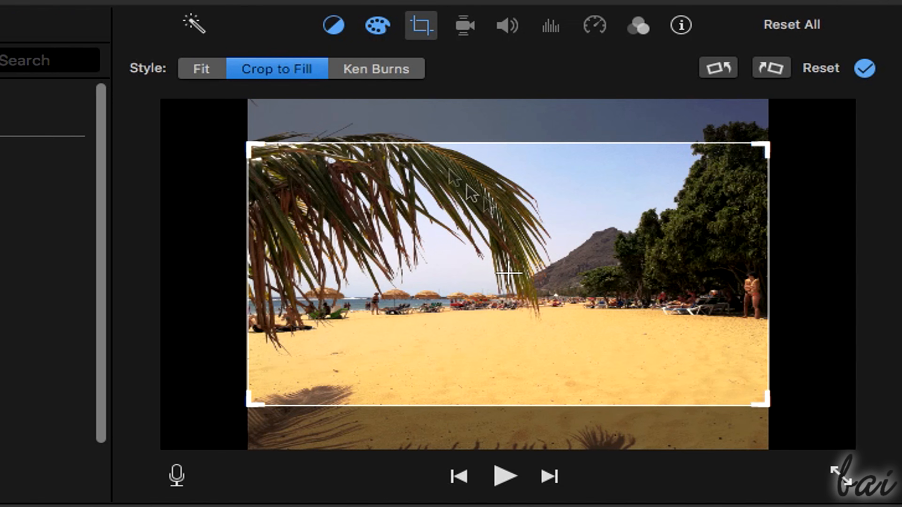
pyautogui.moveTo(296, 162); pyautogui.dragTo(266, 112)
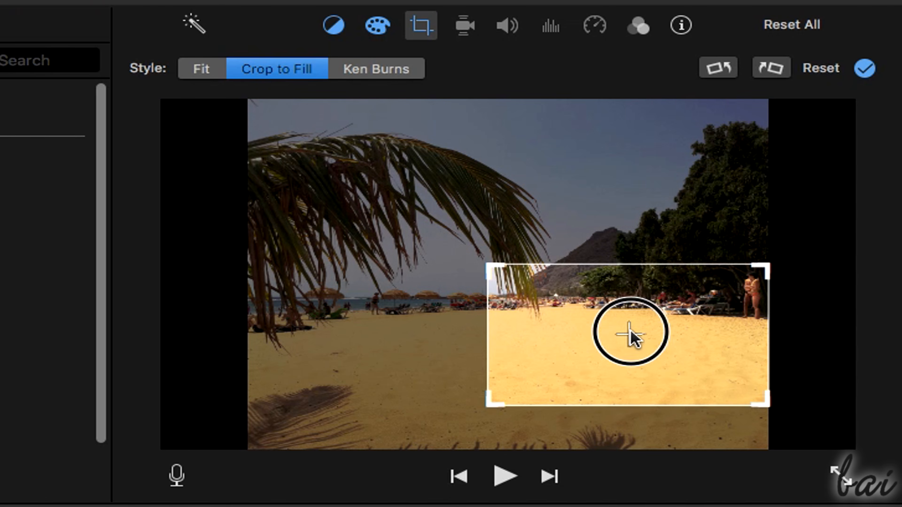
pyautogui.moveTo(630, 332); pyautogui.dragTo(389, 282)
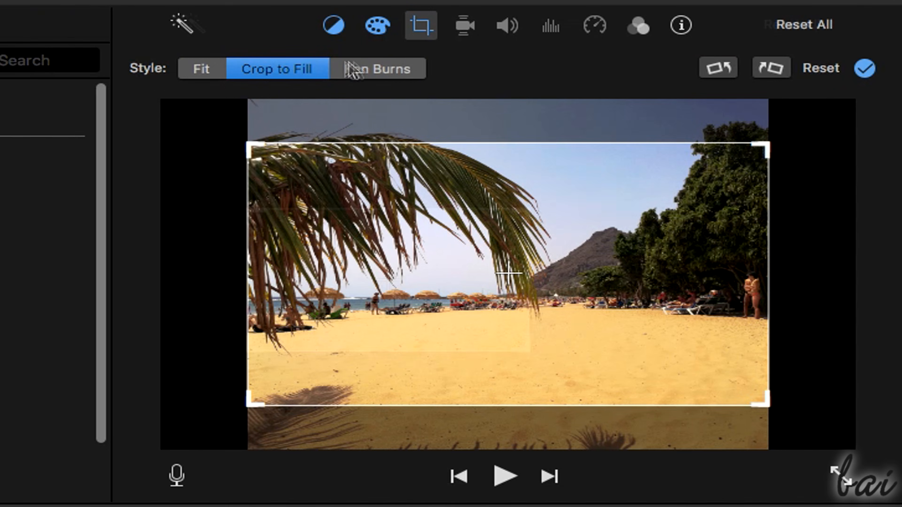
# Apply the Ken Burns style to the beach clip, with a shifted, smaller Start frame and the End frame moved slightly up.
pyautogui.click(390, 75)
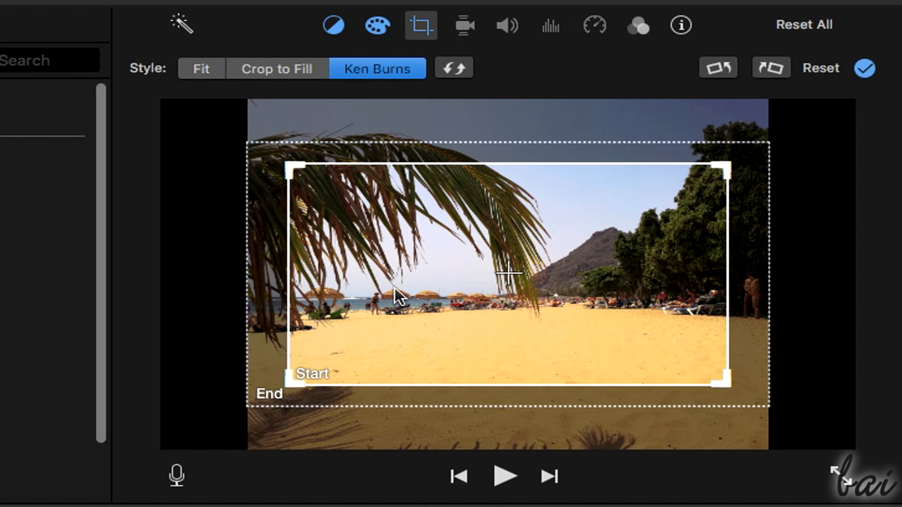
pyautogui.moveTo(412, 295); pyautogui.dragTo(424, 297)
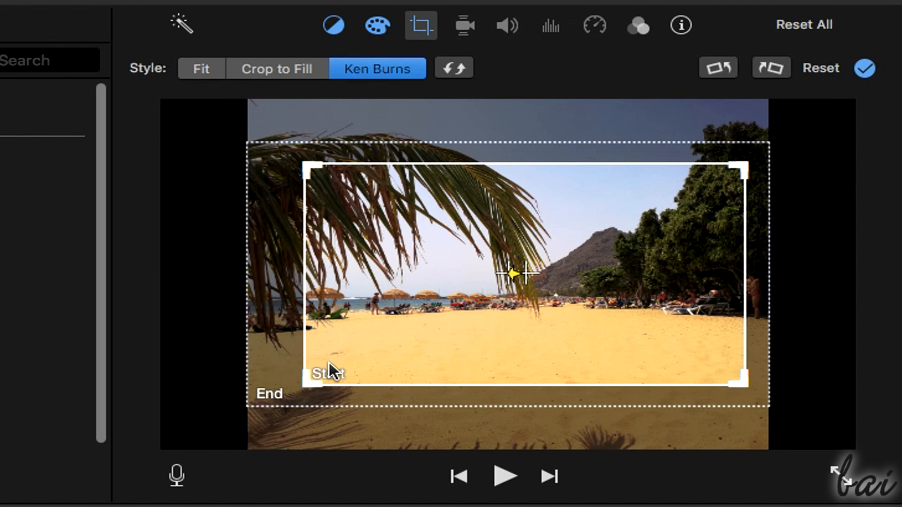
pyautogui.moveTo(318, 376); pyautogui.dragTo(456, 306)
pyautogui.click(504, 243)
pyautogui.moveTo(327, 317)
pyautogui.mouseDown()
pyautogui.moveTo(357, 275)
pyautogui.moveTo(324, 291)
pyautogui.moveTo(326, 302)
pyautogui.mouseUp()
pyautogui.click(866, 72)
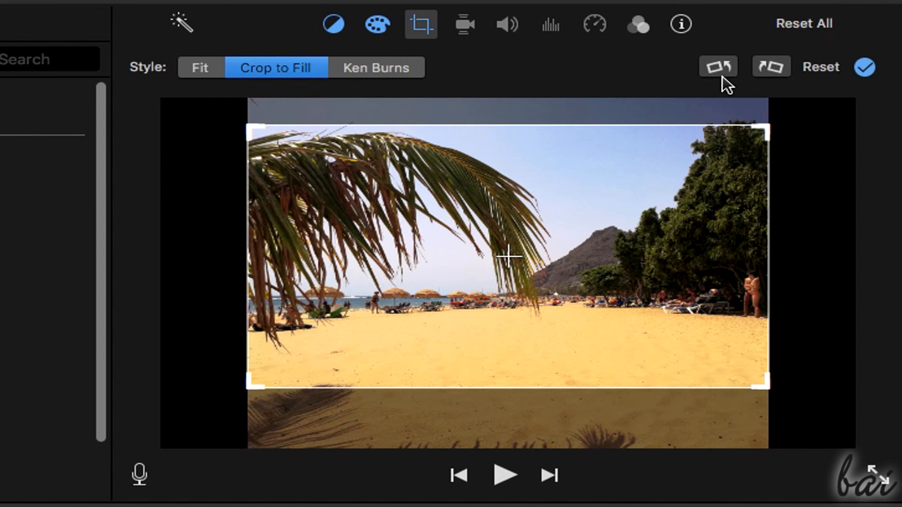
# Rotate the beach image counterclockwise three times and clockwise three times.
pyautogui.click(728, 72)
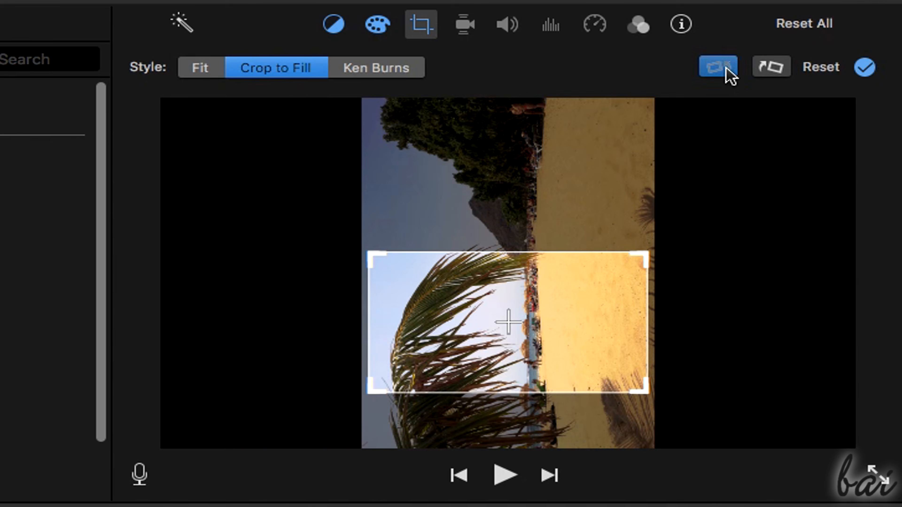
pyautogui.click(728, 71)
pyautogui.click(727, 70)
pyautogui.click(763, 73)
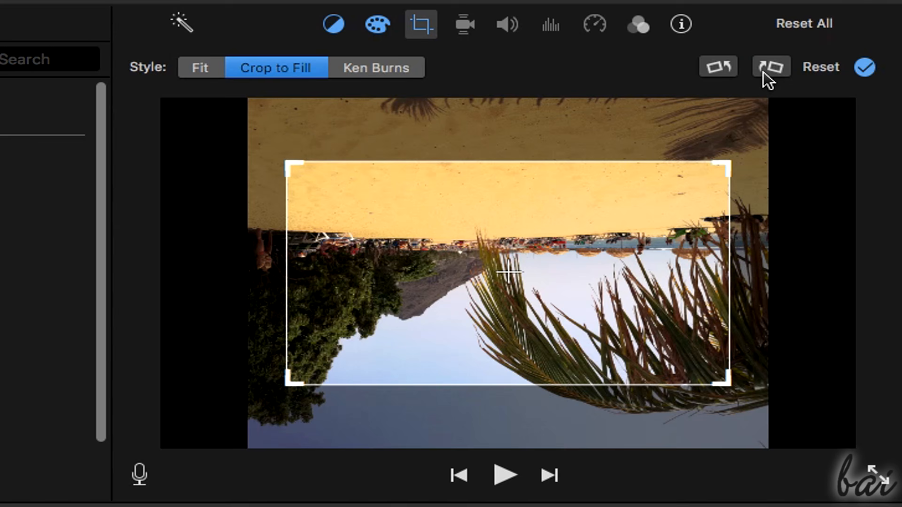
pyautogui.click(763, 73)
pyautogui.click(763, 73)
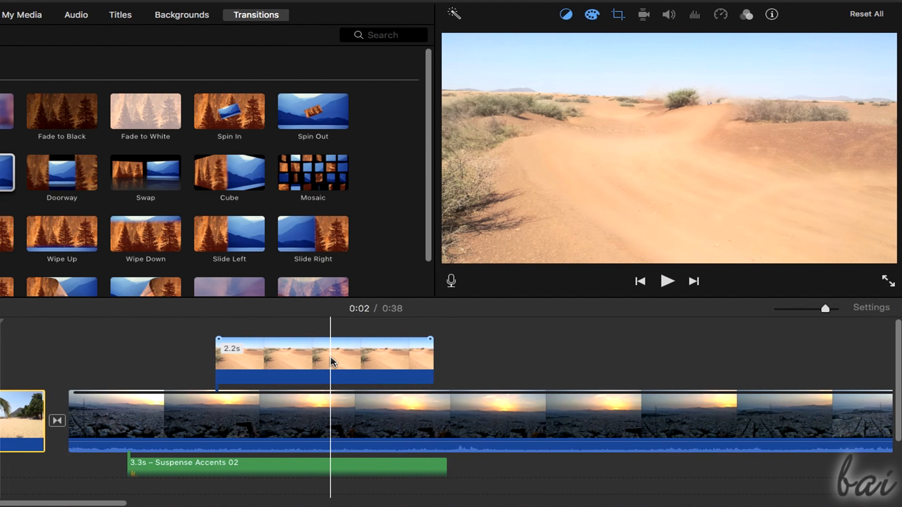
# Select the desert clip and try out the opacity and fade of its Cutaway overlay.
pyautogui.click(329, 359)
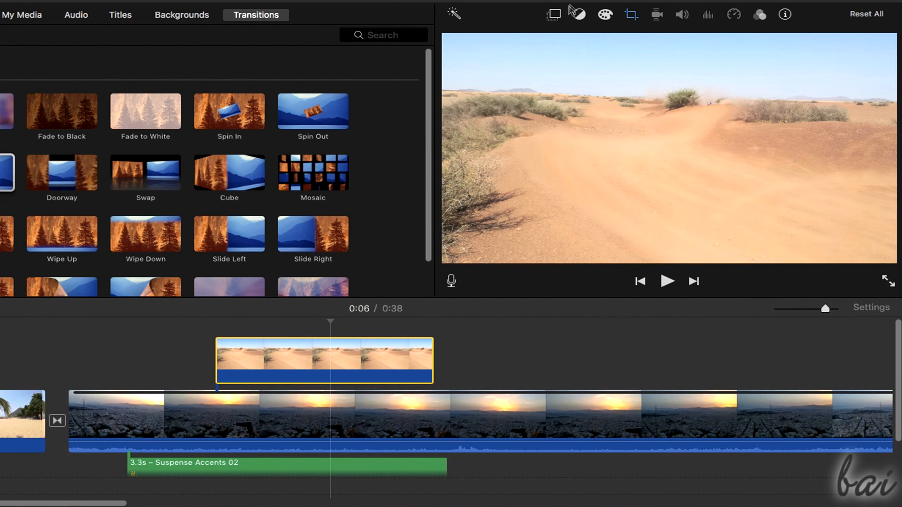
pyautogui.click(554, 15)
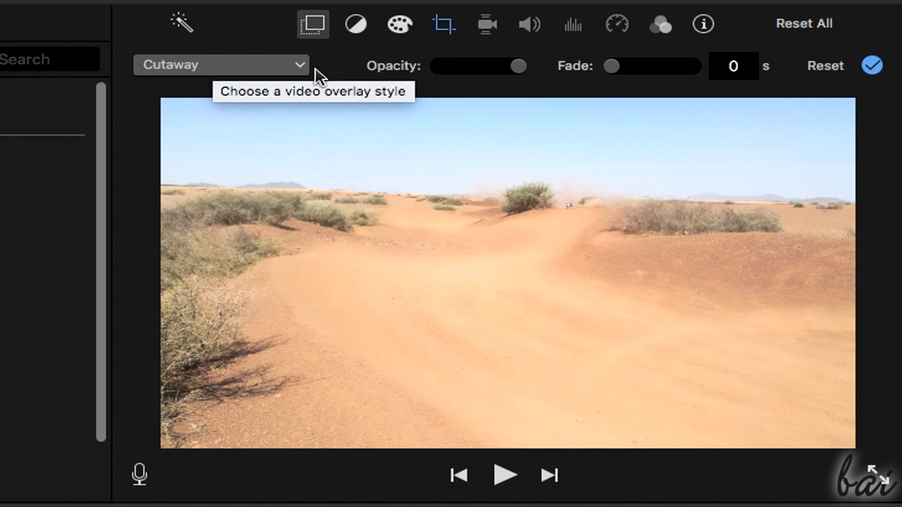
pyautogui.moveTo(513, 66)
pyautogui.mouseDown()
pyautogui.moveTo(449, 72)
pyautogui.moveTo(525, 76)
pyautogui.mouseUp()
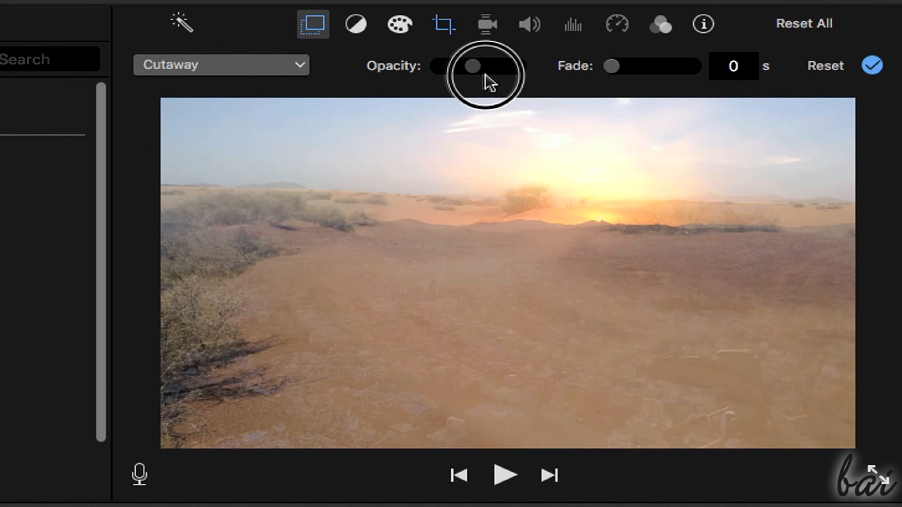
pyautogui.moveTo(612, 66)
pyautogui.mouseDown()
pyautogui.moveTo(662, 71)
pyautogui.moveTo(611, 66)
pyautogui.mouseUp()
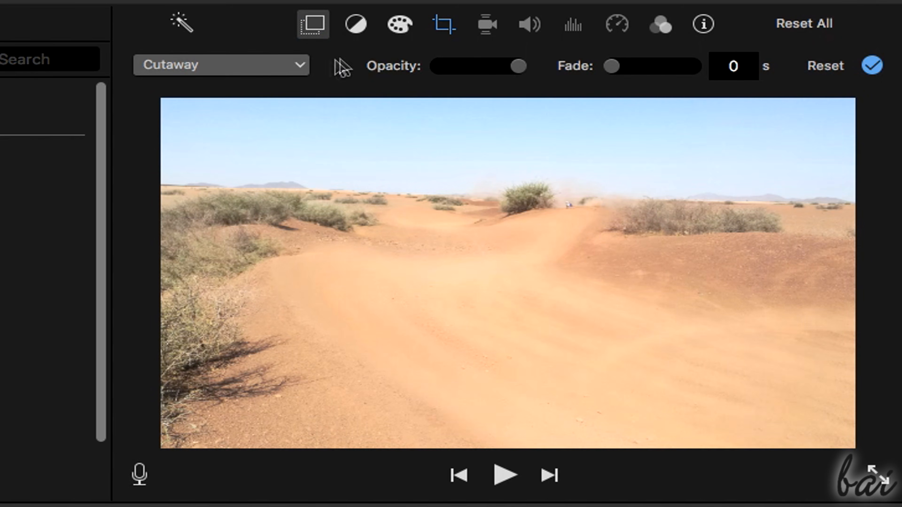
# Try the Green/Blue Screen style with adjusted softness on the desert clip, and switch the overlay to Split Screen.
pyautogui.click(277, 70)
pyautogui.click(271, 110)
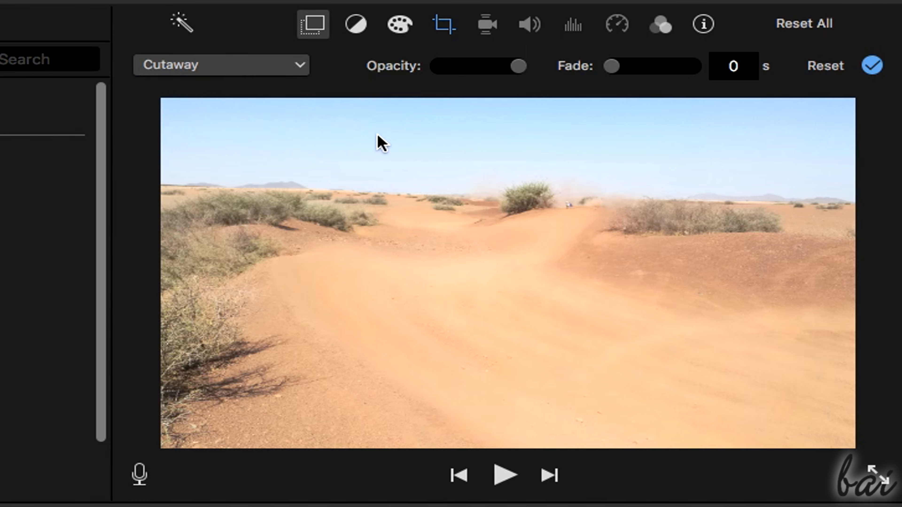
pyautogui.moveTo(488, 68)
pyautogui.mouseDown()
pyautogui.moveTo(448, 71)
pyautogui.moveTo(540, 75)
pyautogui.moveTo(503, 75)
pyautogui.mouseUp()
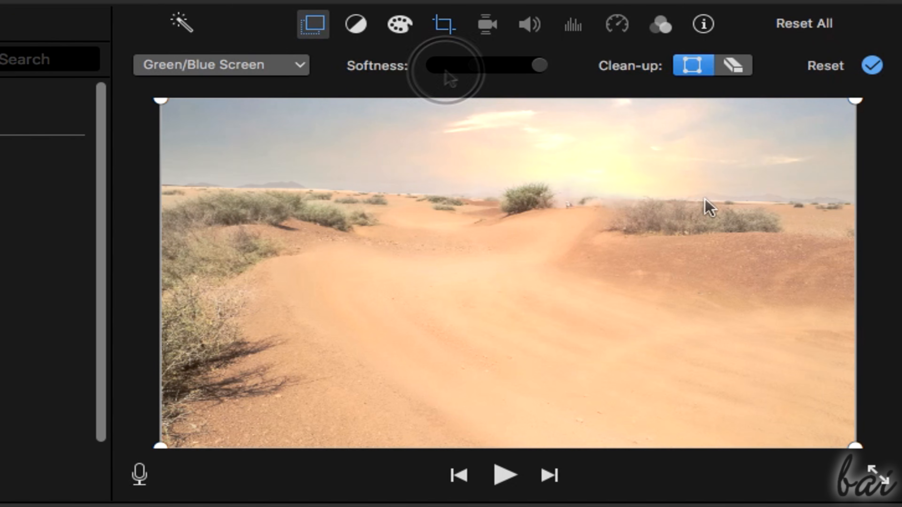
pyautogui.click(298, 67)
pyautogui.click(254, 129)
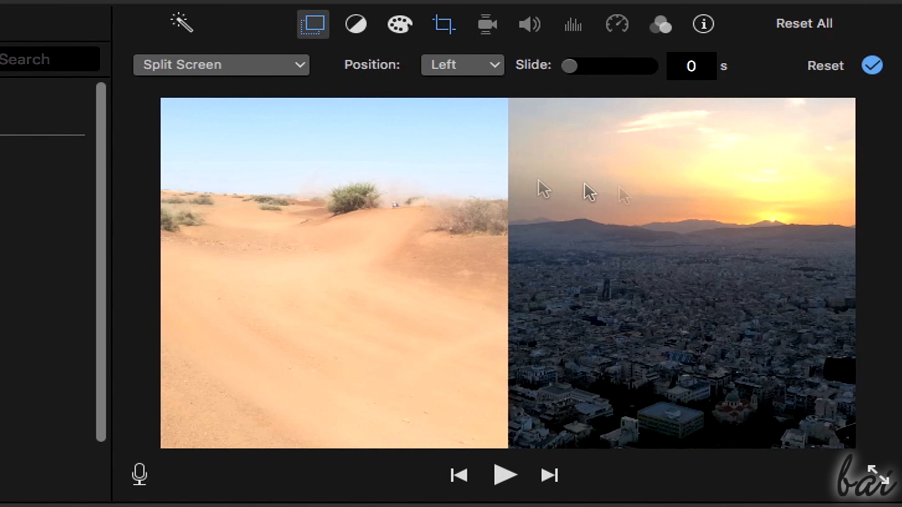
# Change the desert clip's overlay to Picture in Picture, and reposition and resize the inset.
pyautogui.click(297, 66)
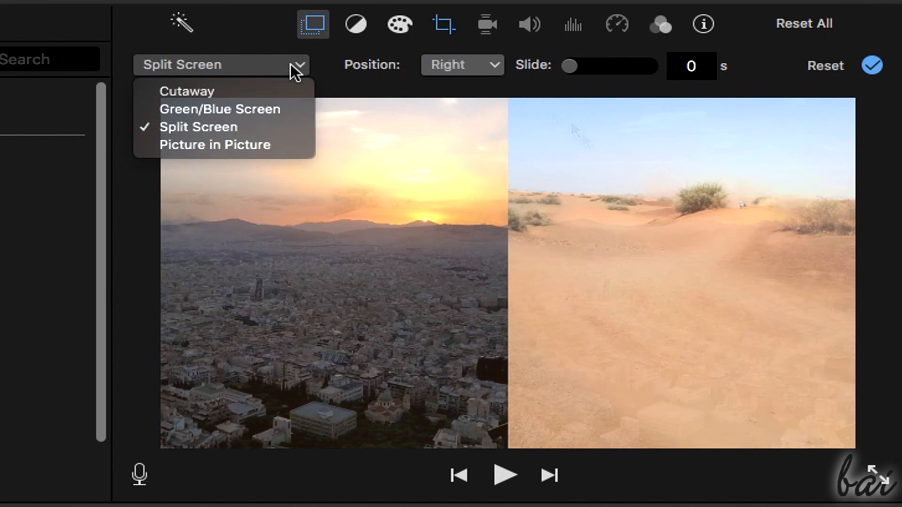
pyautogui.click(245, 149)
pyautogui.click(687, 197)
pyautogui.moveTo(687, 197); pyautogui.dragTo(674, 196)
pyautogui.moveTo(578, 228); pyautogui.dragTo(618, 210)
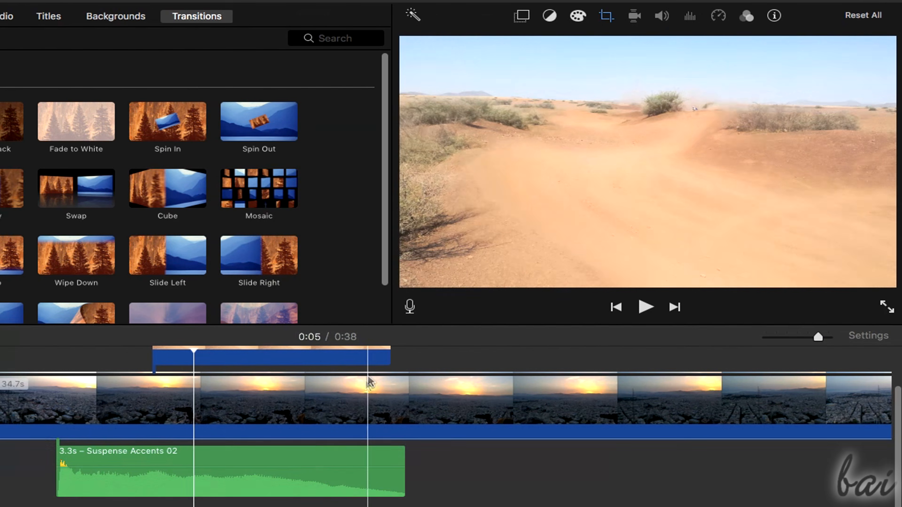
# Set the volume of the Suspense Accents 02 audio clip to 123 %.
pyautogui.click(328, 449)
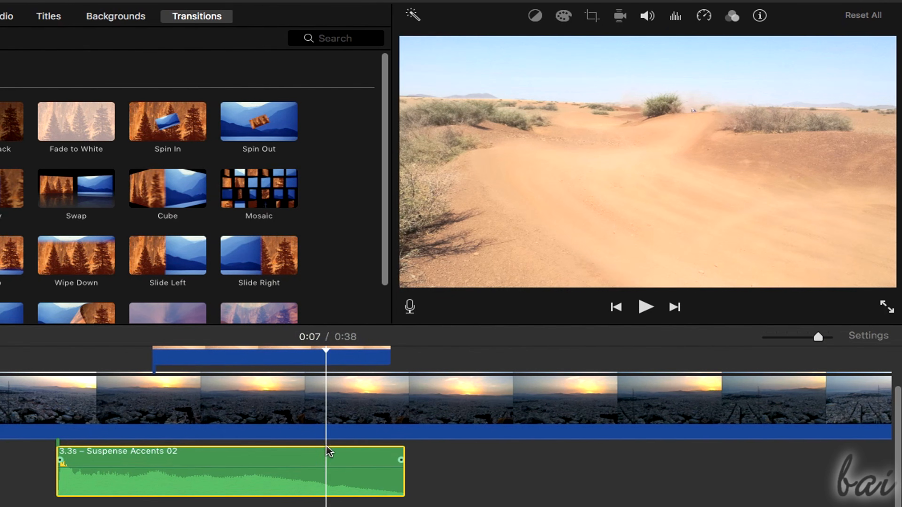
pyautogui.click(651, 17)
pyautogui.moveTo(561, 42)
pyautogui.mouseDown()
pyautogui.moveTo(527, 41)
pyautogui.moveTo(563, 43)
pyautogui.mouseUp()
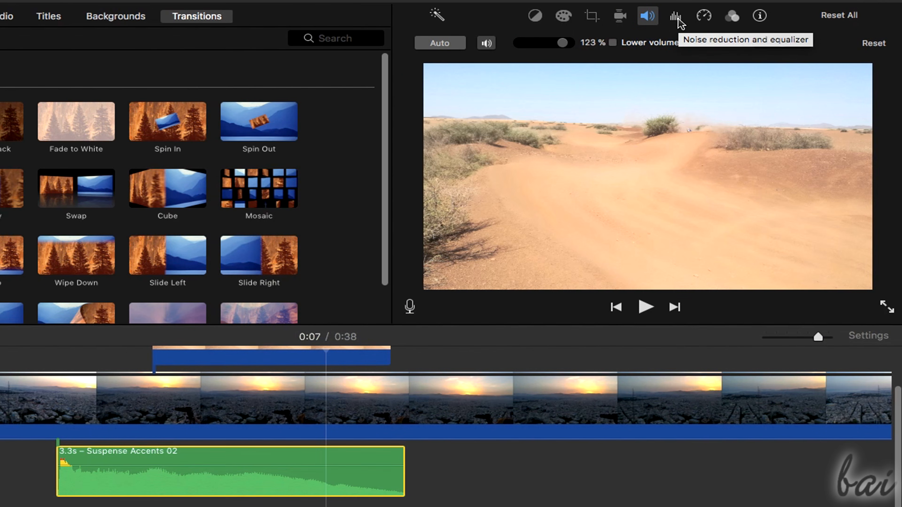
# Set the equalizer of the Suspense Accents 02 audio clip to Bass Boost.
pyautogui.click(678, 19)
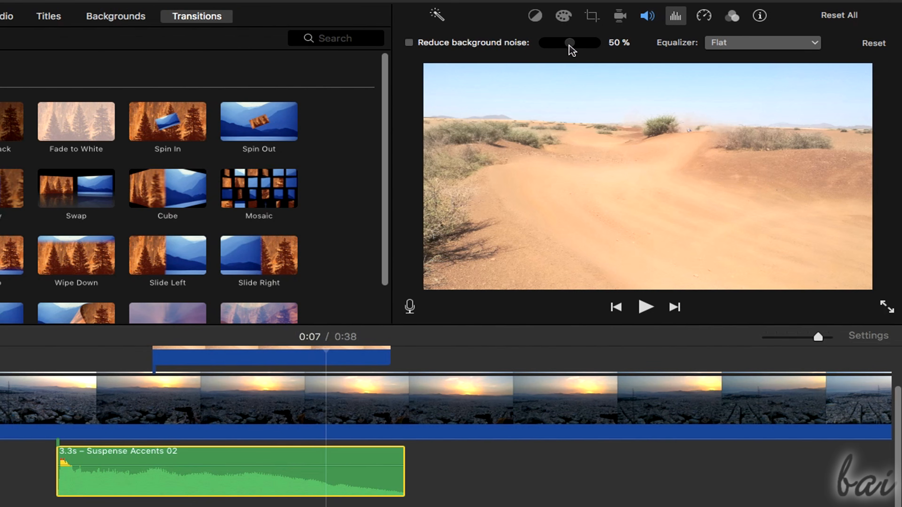
pyautogui.click(737, 44)
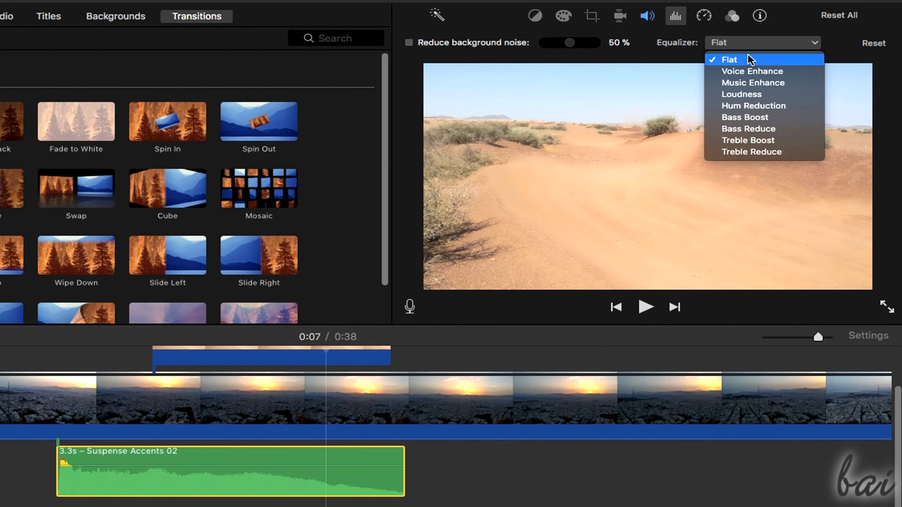
pyautogui.click(746, 117)
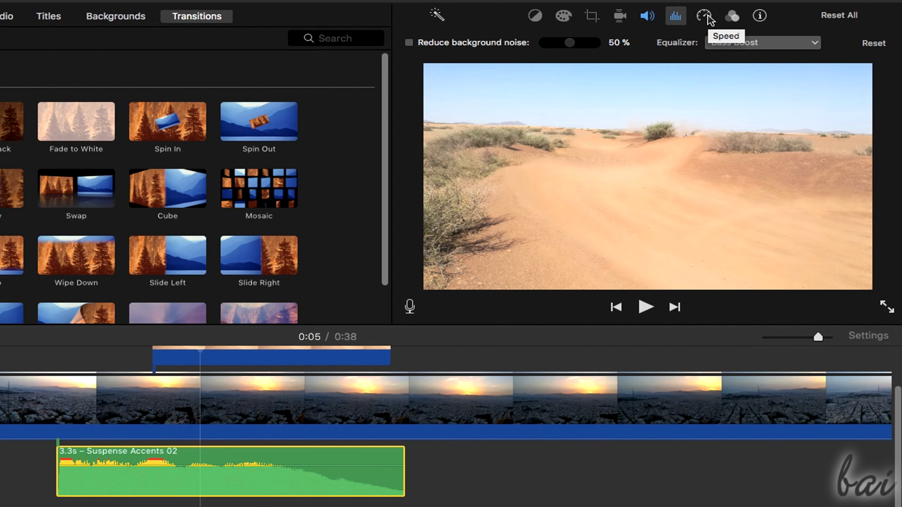
# Try Fast 2x speed, Preserve Pitch and Reverse on the Suspense Accents 02 clip, and play it back.
pyautogui.click(705, 17)
pyautogui.click(476, 43)
pyautogui.click(461, 81)
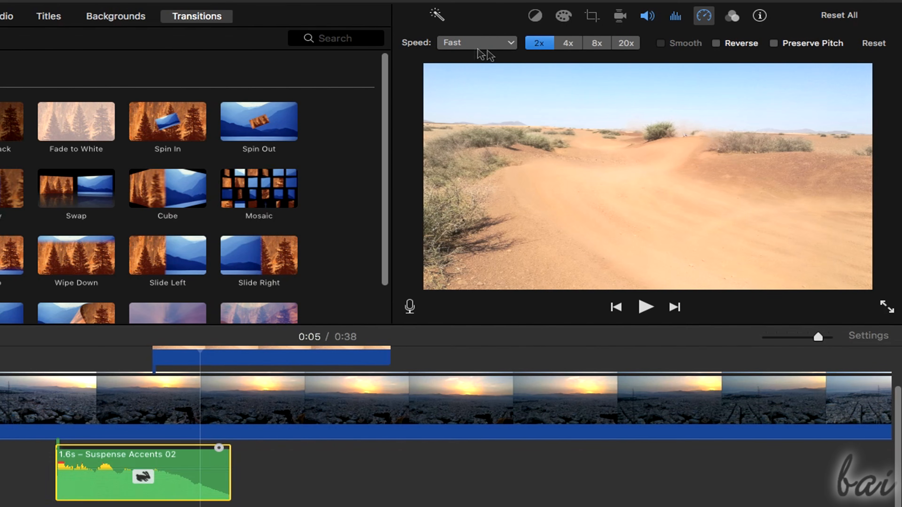
pyautogui.click(646, 307)
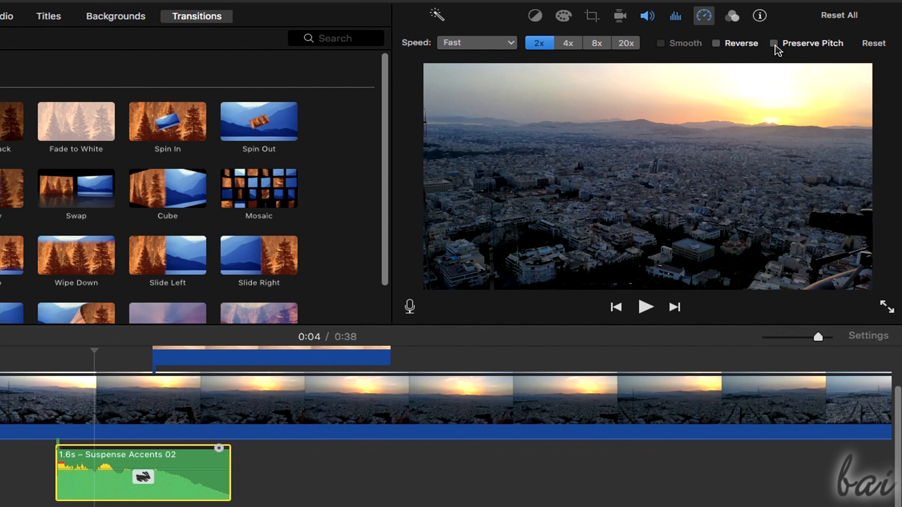
pyautogui.click(716, 43)
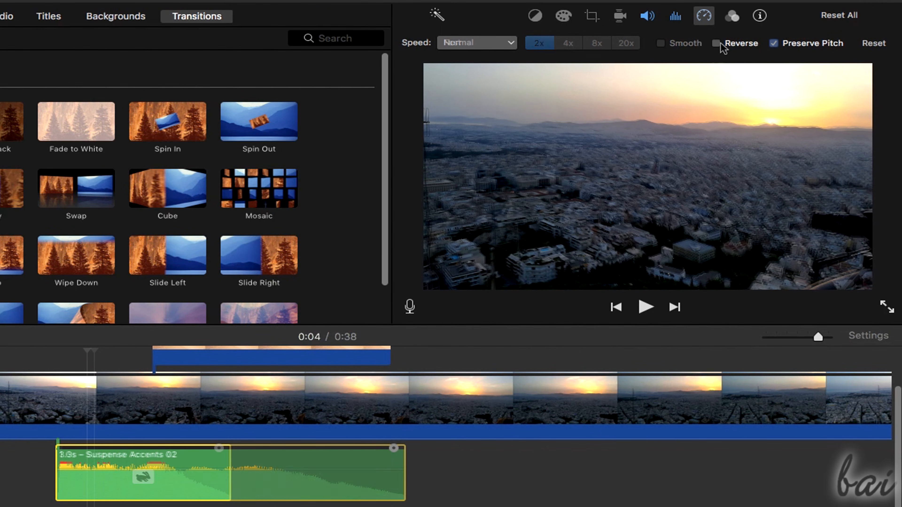
pyautogui.click(645, 307)
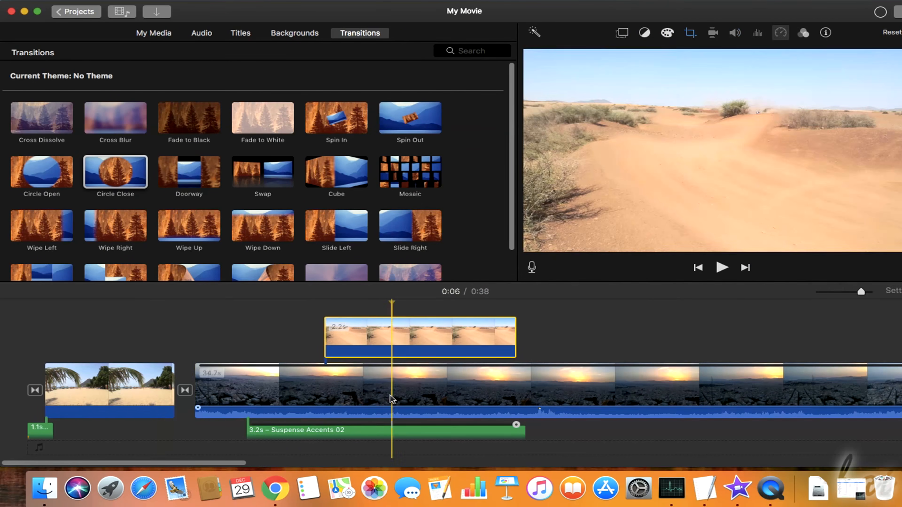
# Select the city sunset clip, preview clip filters such as Blast without applying one, and look at the audio effects.
pyautogui.click(389, 387)
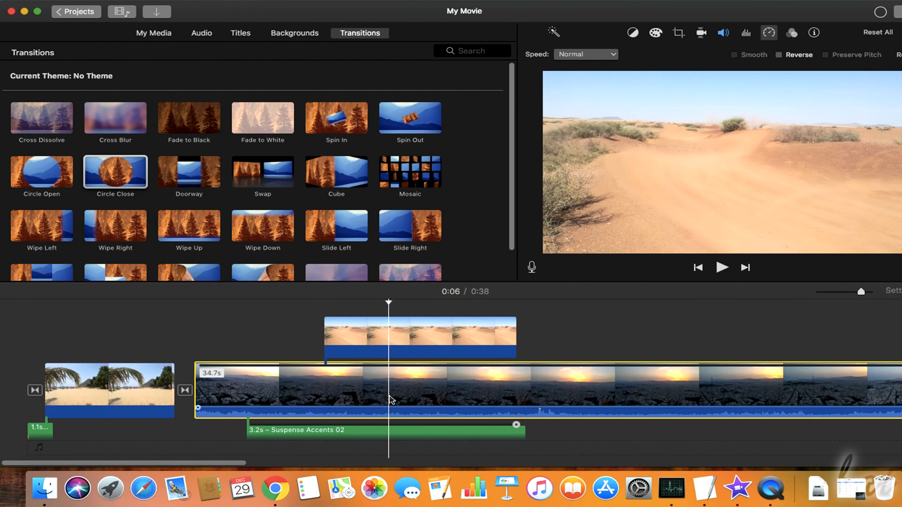
pyautogui.click(795, 37)
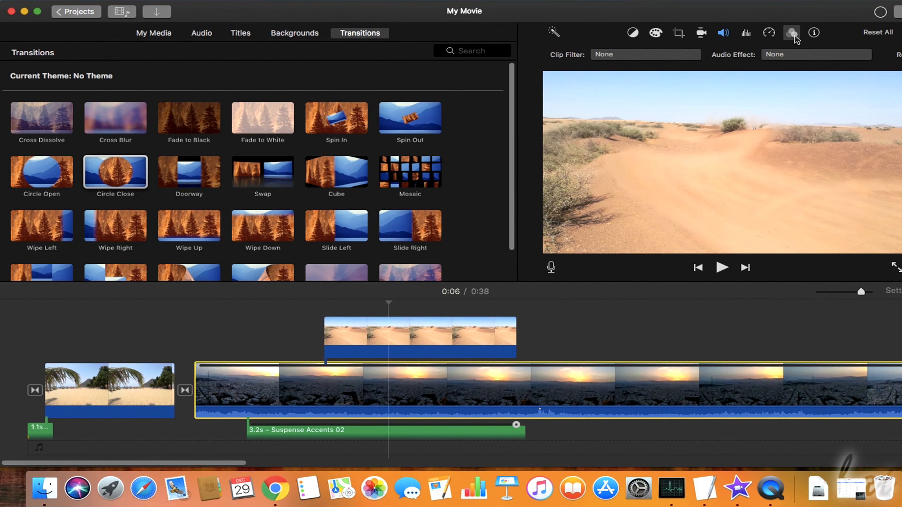
pyautogui.click(642, 57)
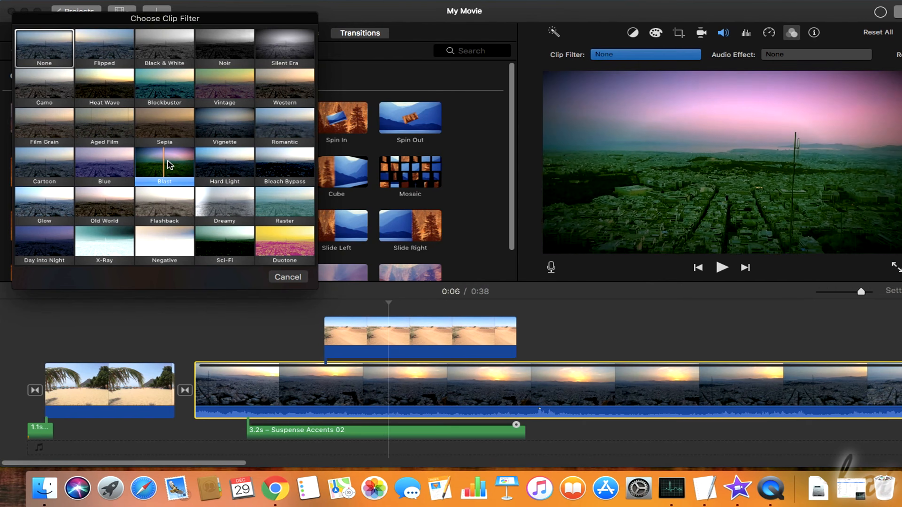
pyautogui.click(287, 276)
pyautogui.click(816, 54)
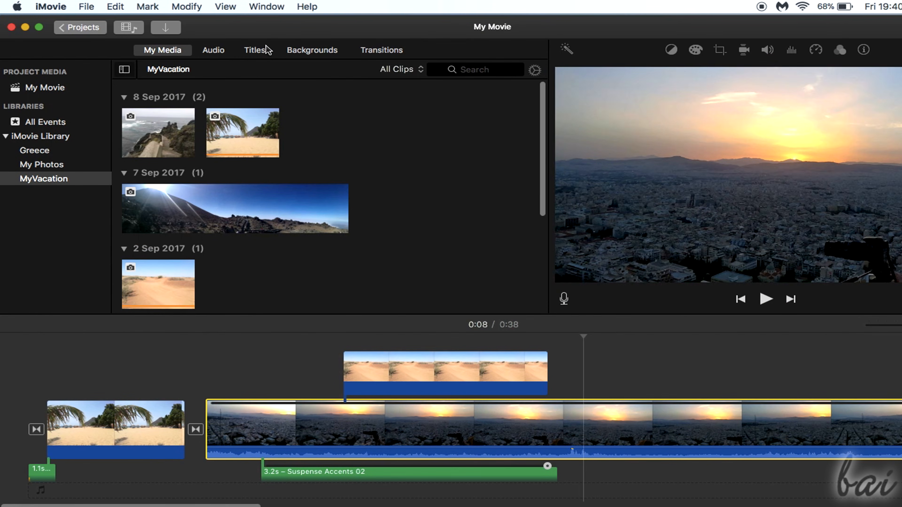
# Add the Prism title above the beach clip in the timeline and shorten it to 3.5 seconds.
pyautogui.click(255, 51)
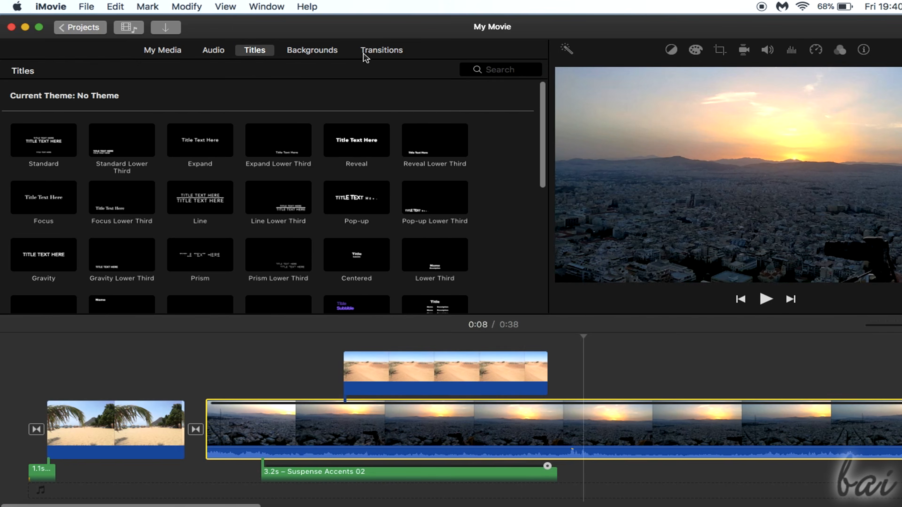
pyautogui.click(40, 148)
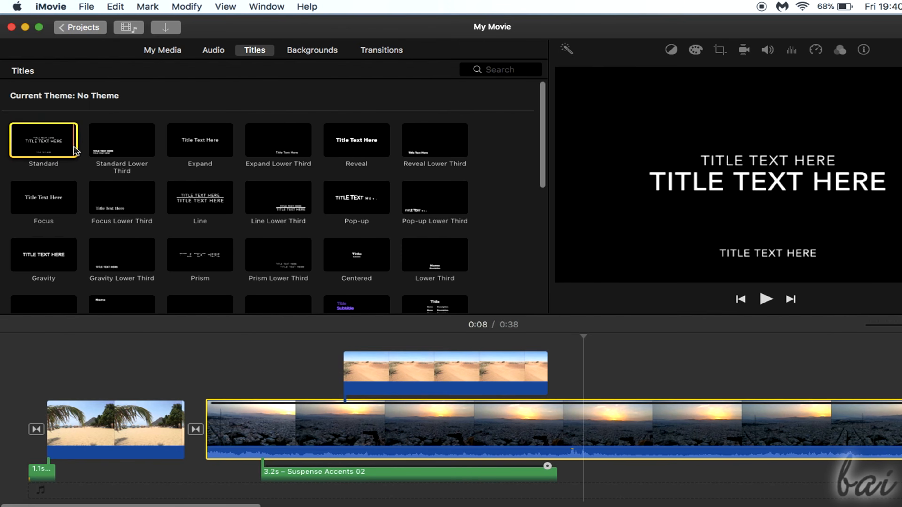
pyautogui.click(357, 146)
pyautogui.moveTo(192, 255); pyautogui.dragTo(54, 364)
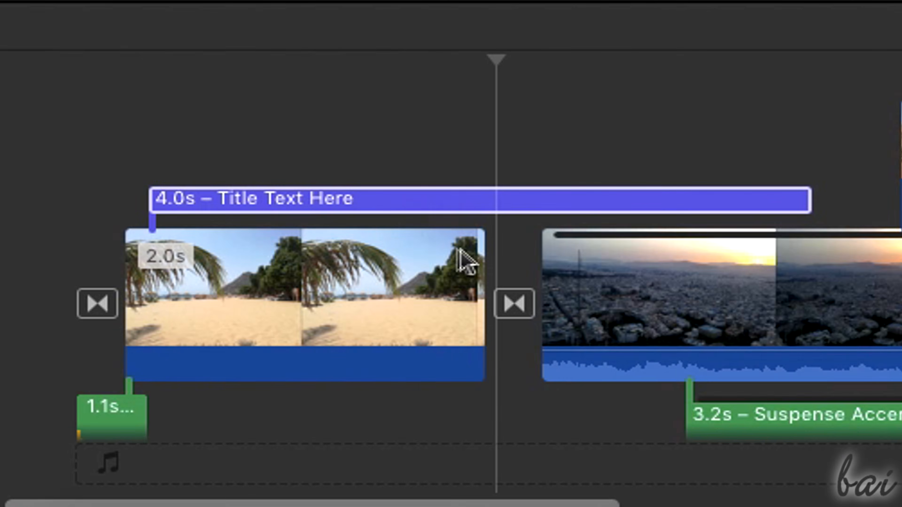
pyautogui.click(367, 262)
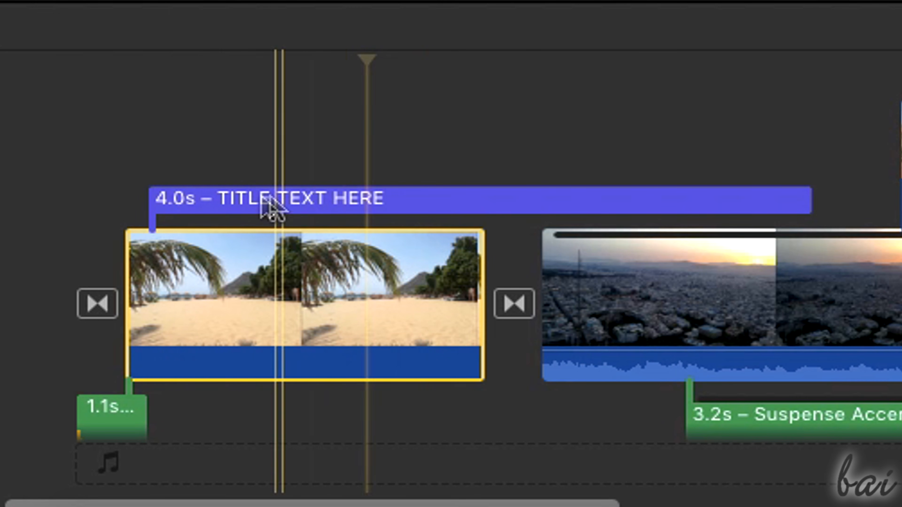
pyautogui.moveTo(420, 201); pyautogui.dragTo(686, 201)
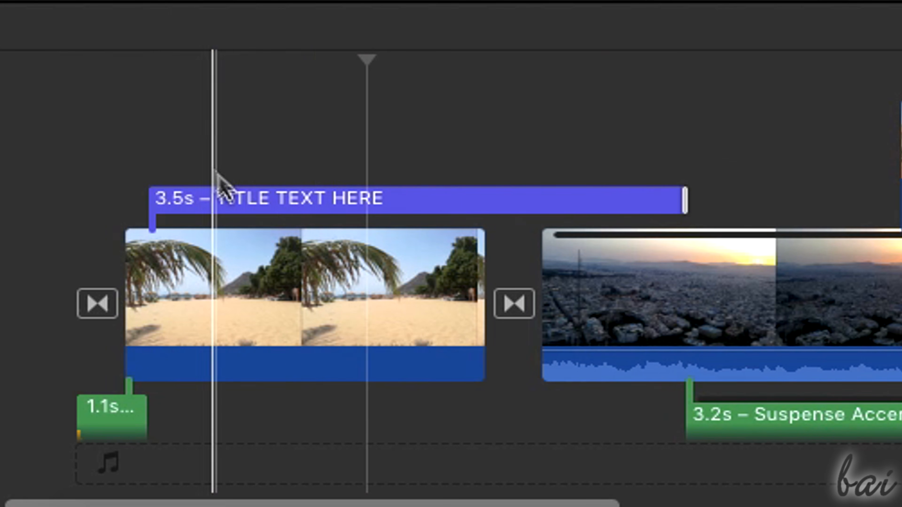
# Replace the text of the Prism title with MY VACATION.
pyautogui.click(443, 206)
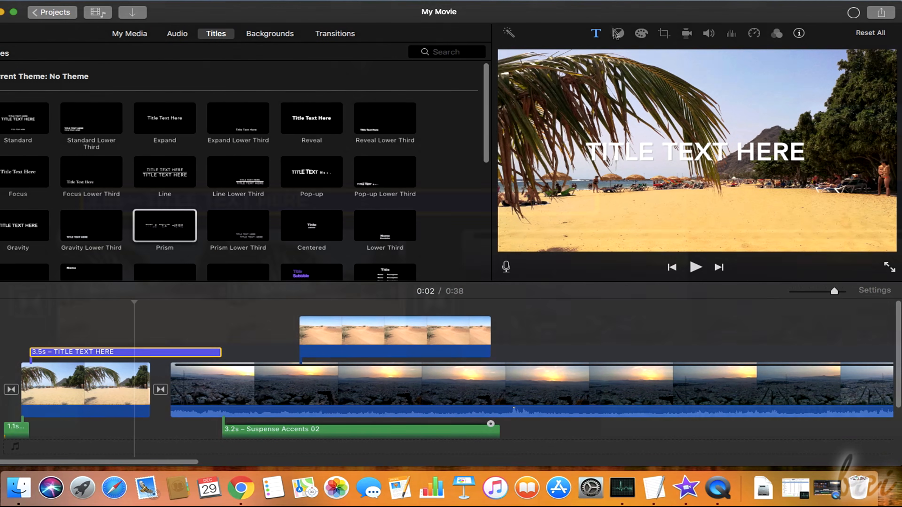
pyautogui.click(596, 34)
pyautogui.doubleClick(660, 138)
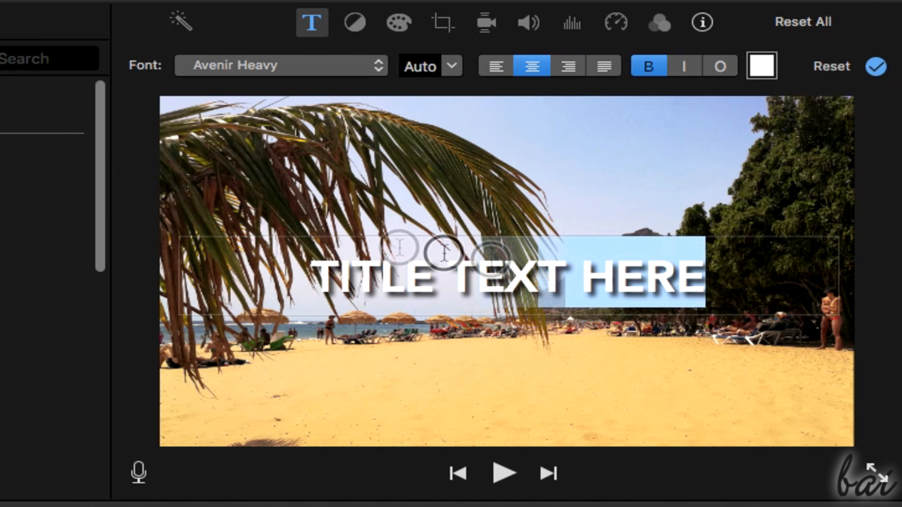
pyautogui.write('MY VACATION')
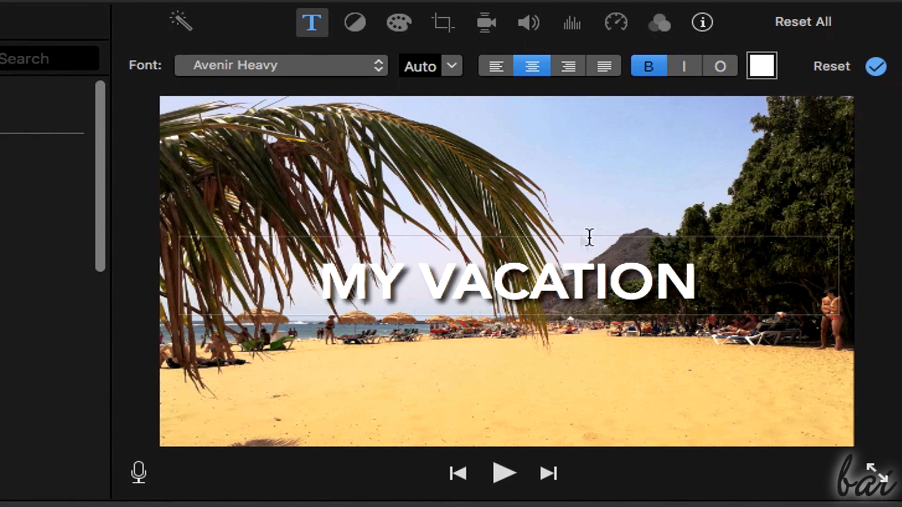
# Set the whole title text to the Avenir Next Ultra Light font at size 190.
pyautogui.press('super+a')
pyautogui.click(378, 70)
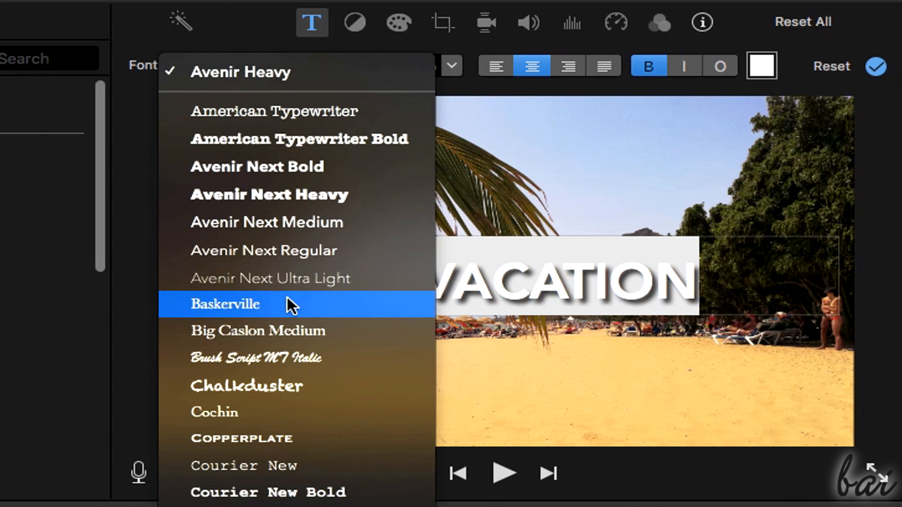
pyautogui.click(288, 278)
pyautogui.click(458, 69)
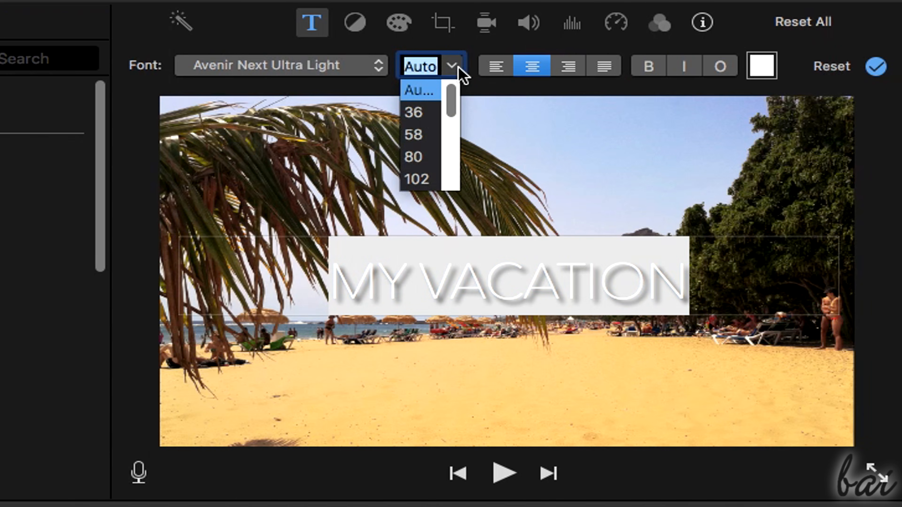
pyautogui.click(414, 157)
pyautogui.write('190')
pyautogui.press('Return')
# Try the left and centered alignments and the bold, italic and outline styles on the title text.
pyautogui.click(506, 69)
pyautogui.click(533, 68)
pyautogui.click(653, 70)
pyautogui.click(682, 71)
pyautogui.click(720, 71)
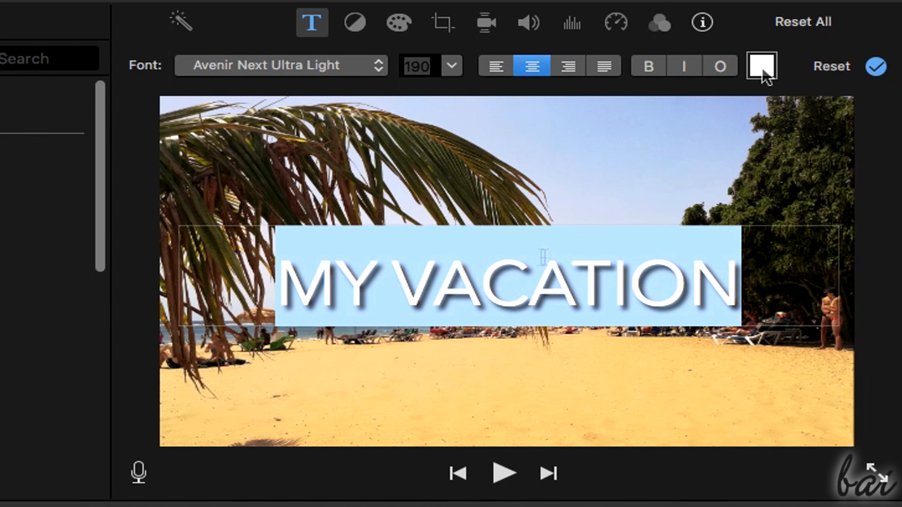
# Color the title text blue with the color wheel and apply the title edits.
pyautogui.click(763, 69)
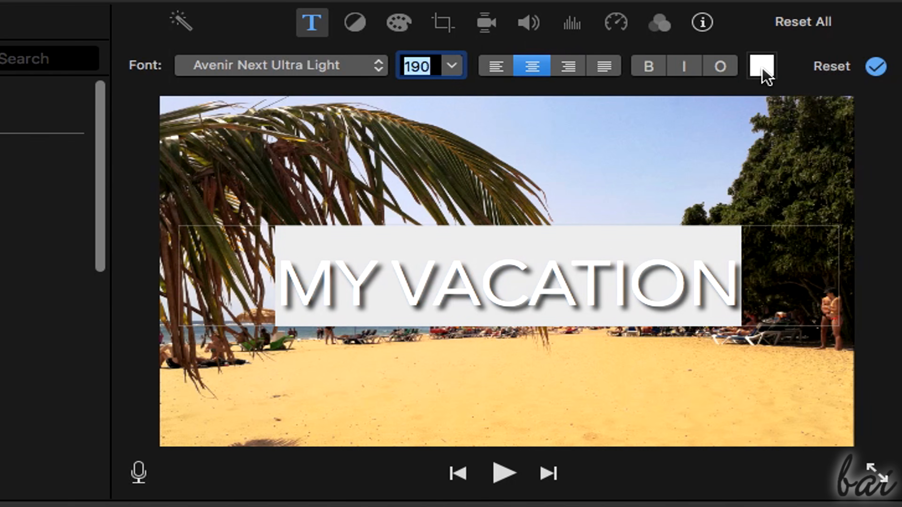
pyautogui.moveTo(62, 290); pyautogui.dragTo(63, 357)
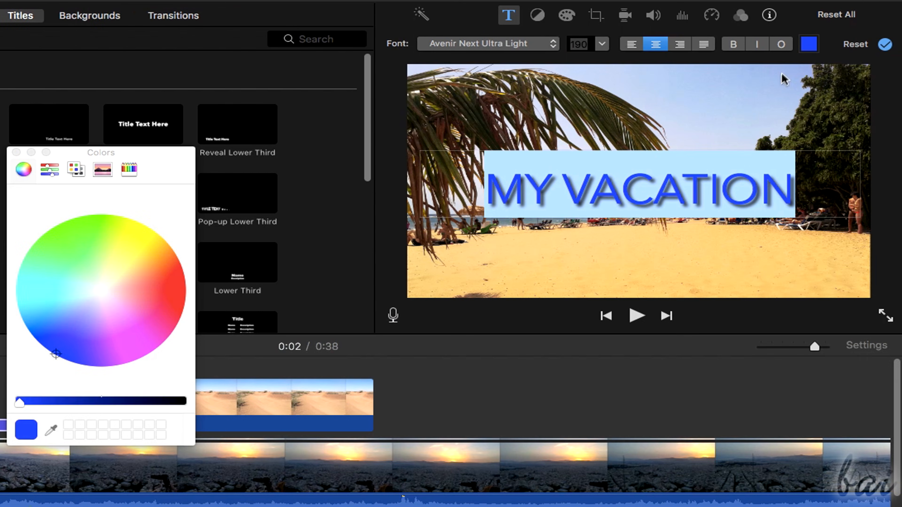
pyautogui.click(16, 152)
pyautogui.click(885, 44)
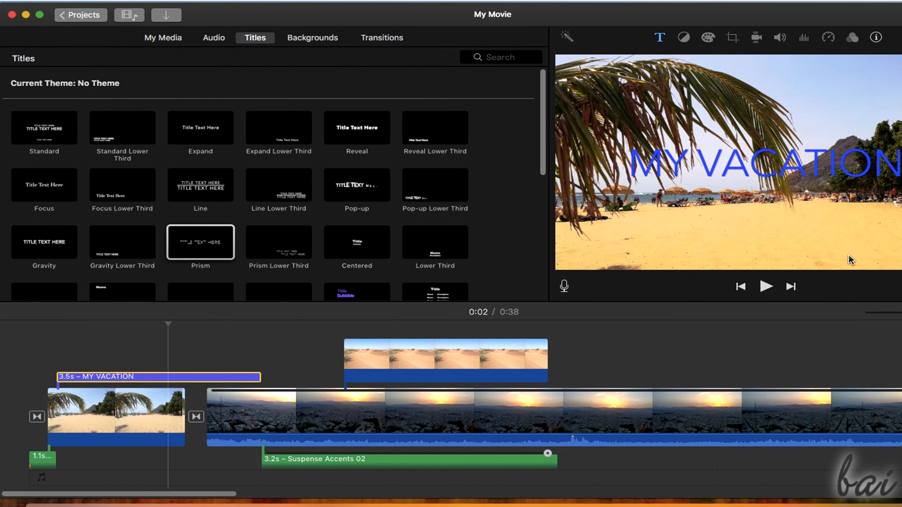
# Return to the project list and save the project under the name My Vacation.
pyautogui.moveTo(217, 495); pyautogui.dragTo(160, 496)
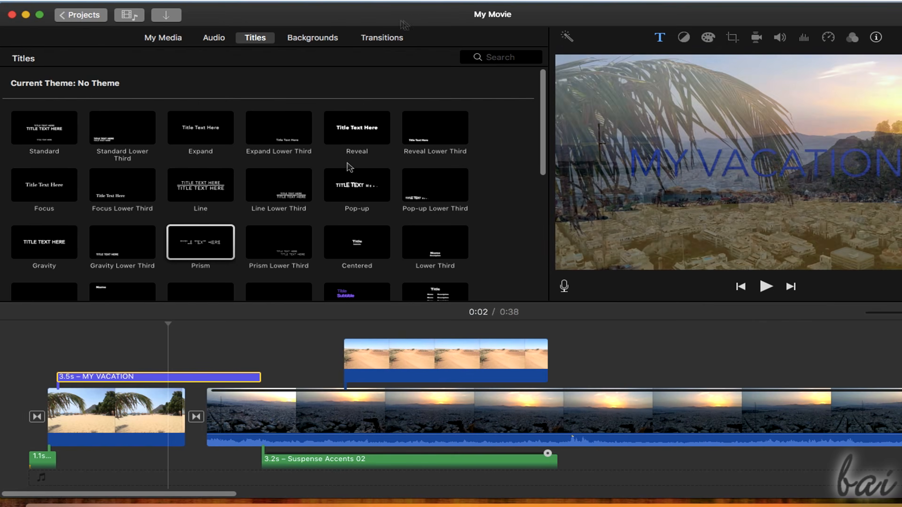
pyautogui.click(87, 18)
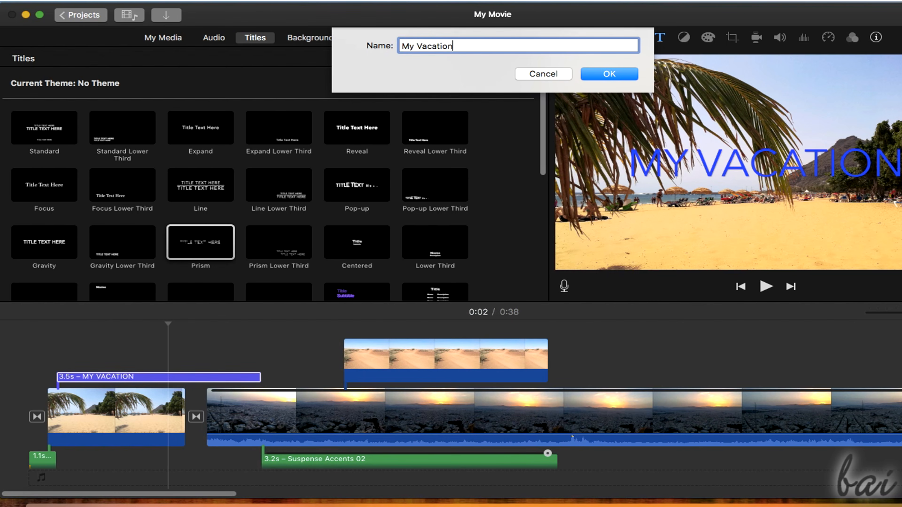
pyautogui.press('Return')
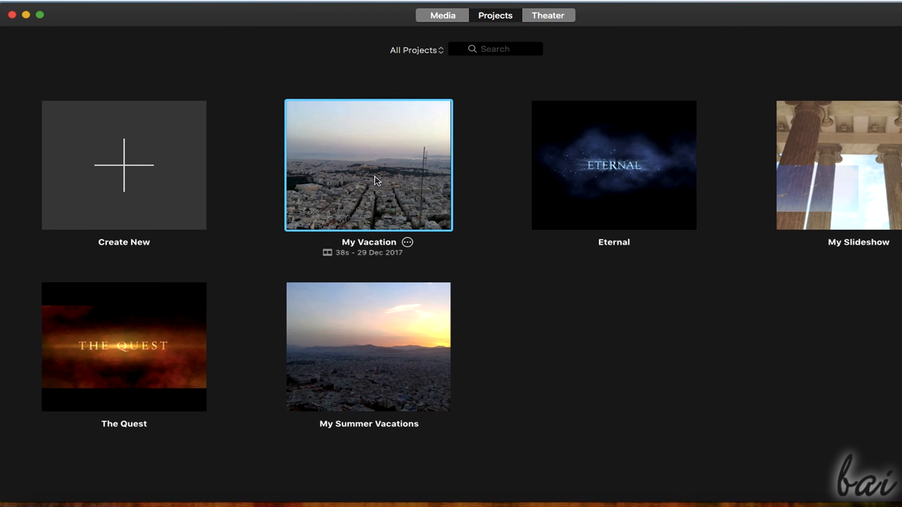
# Reopen the My Vacation project from the project list and place the playhead within the title.
pyautogui.click(408, 242)
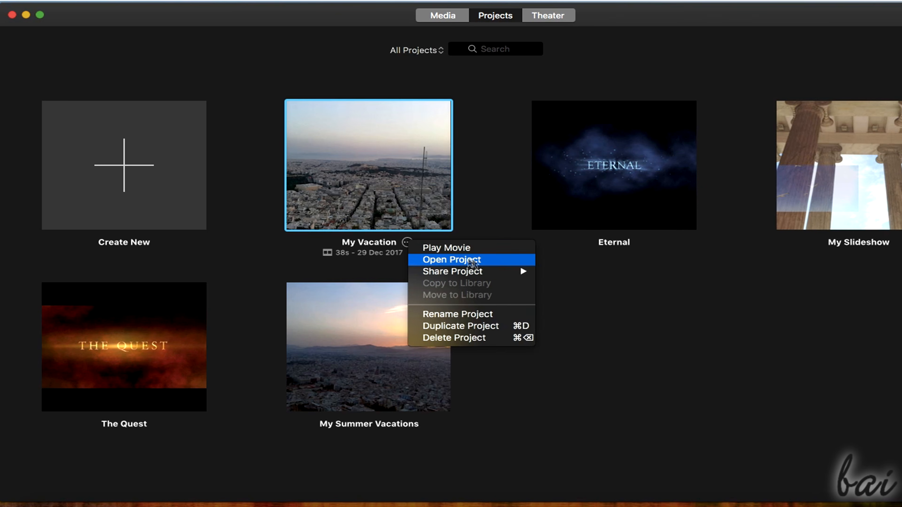
pyautogui.click(472, 264)
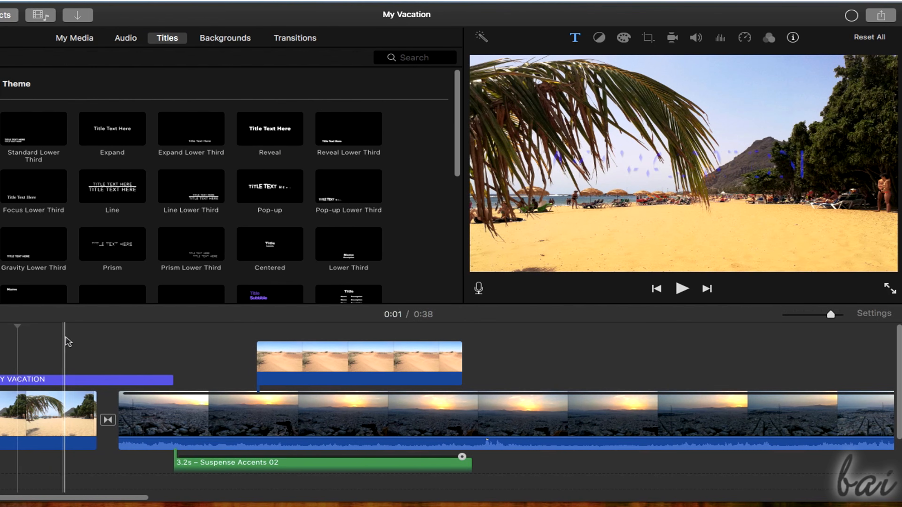
pyautogui.click(155, 339)
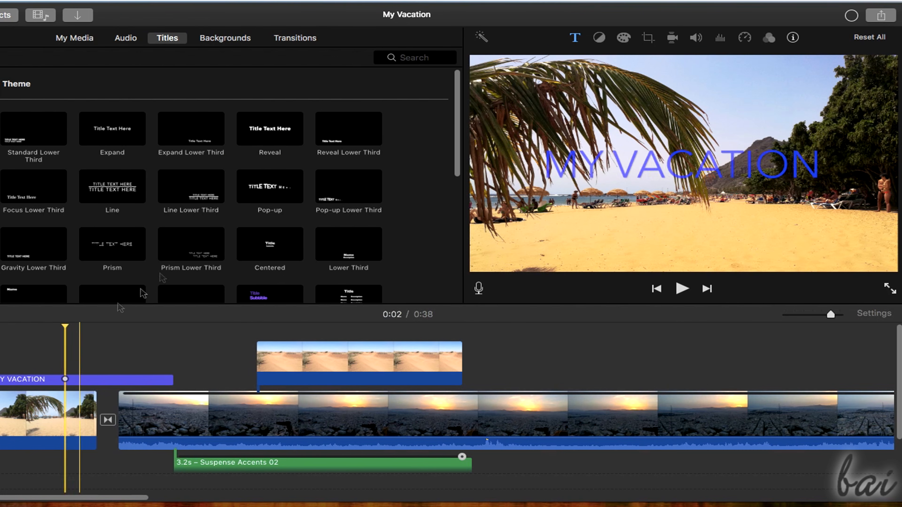
# Look at the YouTube sharing settings and resolution choices, close them without sharing, and show the sharing destinations again.
pyautogui.click(881, 16)
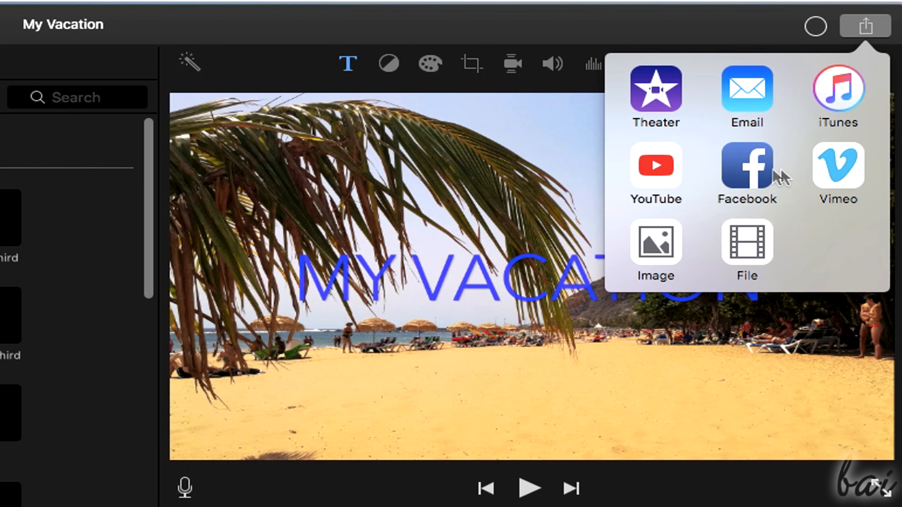
pyautogui.click(653, 173)
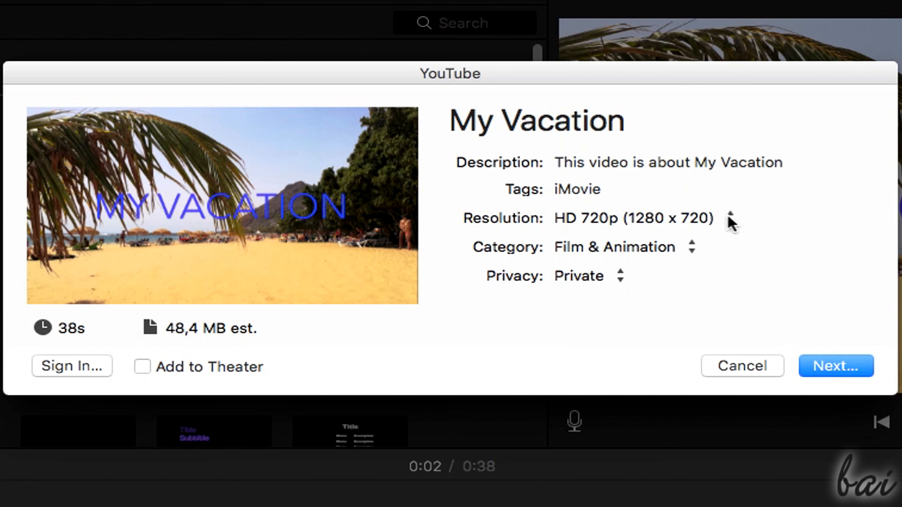
pyautogui.click(729, 217)
pyautogui.click(707, 241)
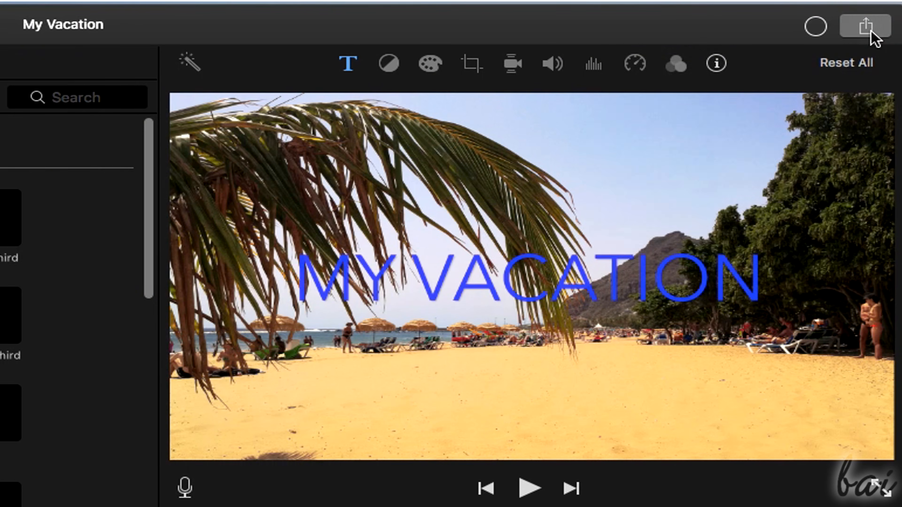
pyautogui.click(873, 34)
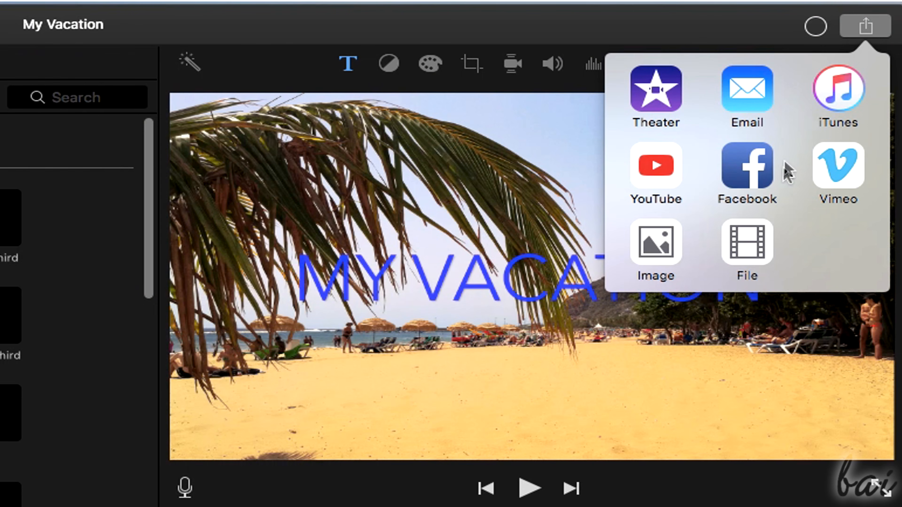
# Set up a file export of the movie with the Video and Audio format and 1080p resolution.
pyautogui.click(753, 247)
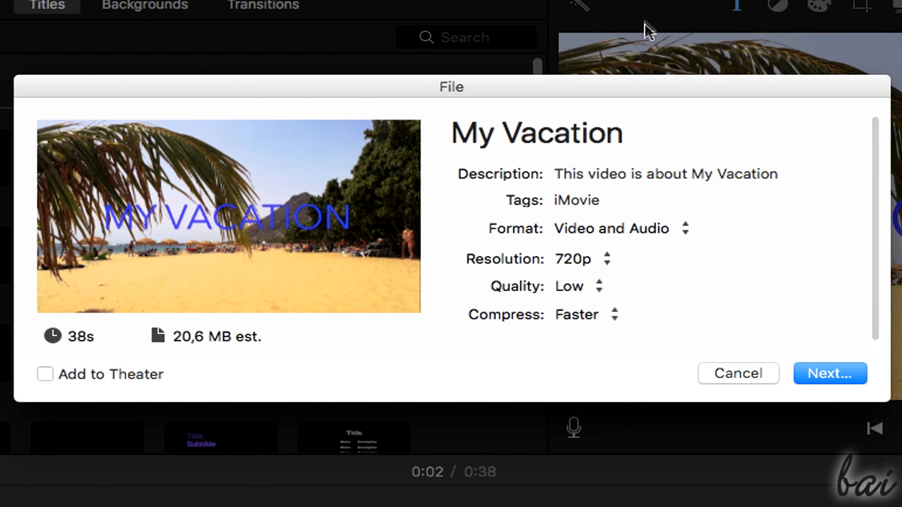
pyautogui.click(425, 115)
pyautogui.press('Tab')
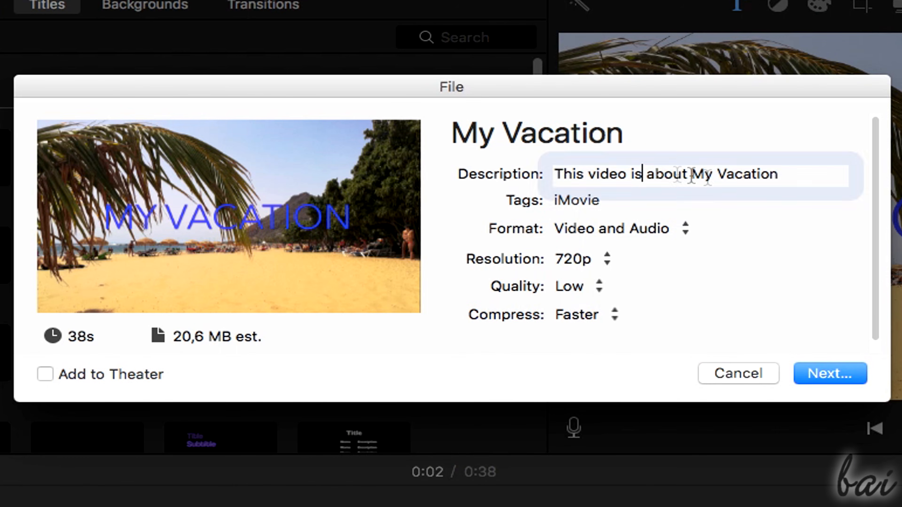
pyautogui.press('Tab')
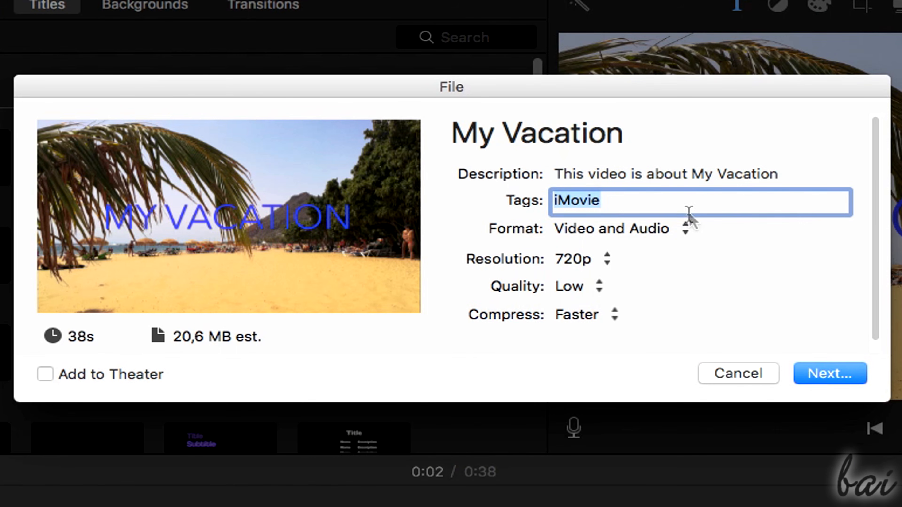
pyautogui.click(686, 229)
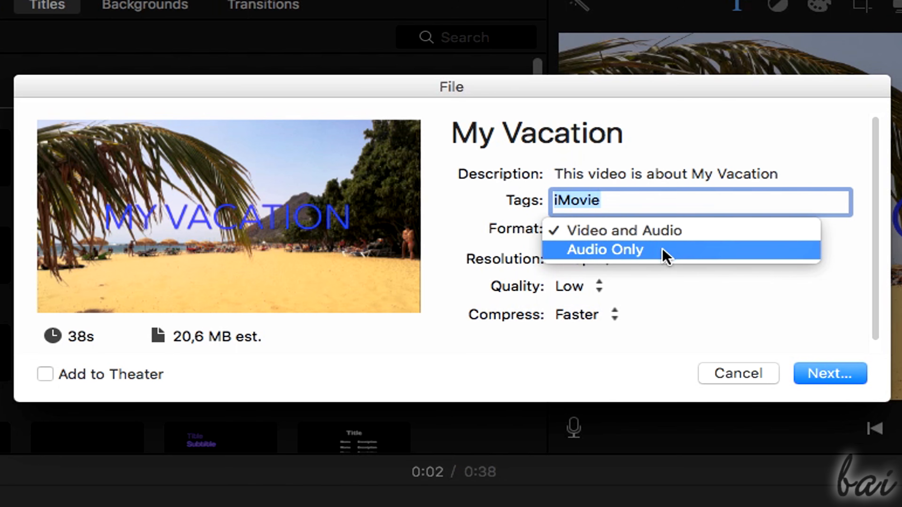
pyautogui.click(653, 239)
pyautogui.click(612, 261)
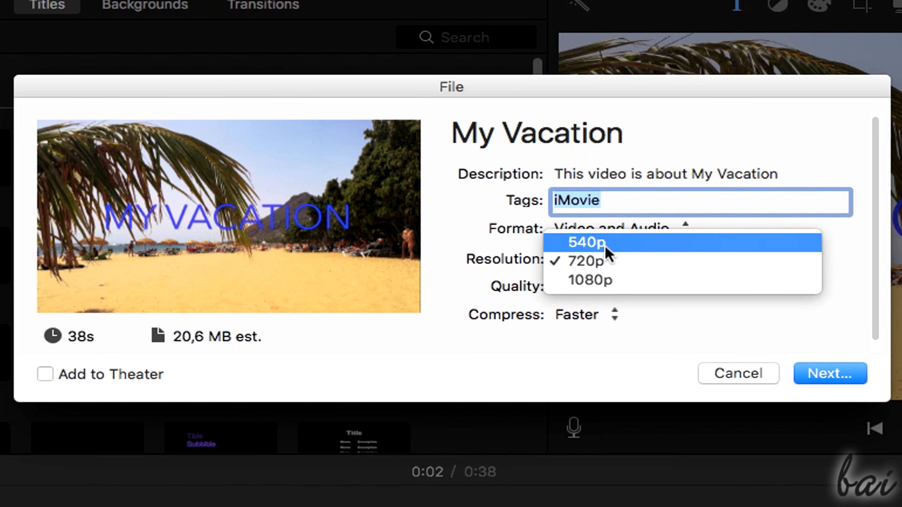
pyautogui.click(618, 281)
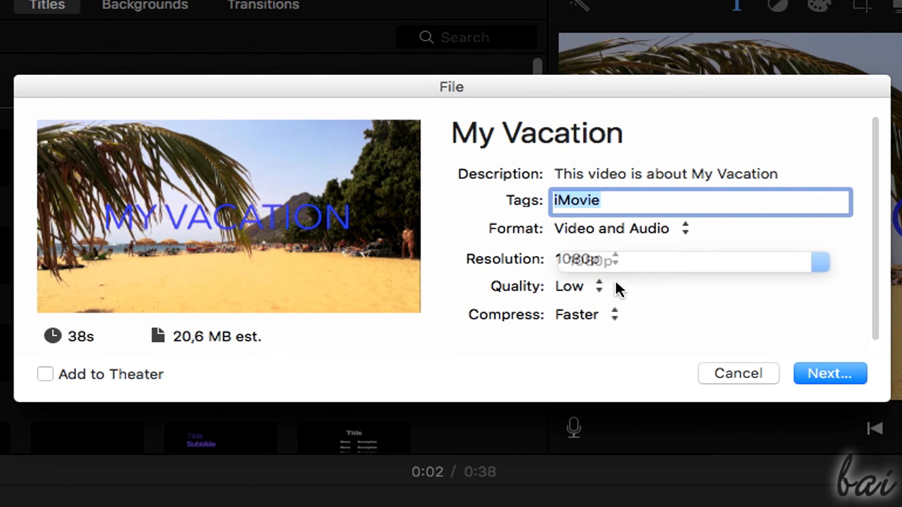
# Set the export quality to Best (ProRes) and the compression to Better Quality.
pyautogui.click(600, 288)
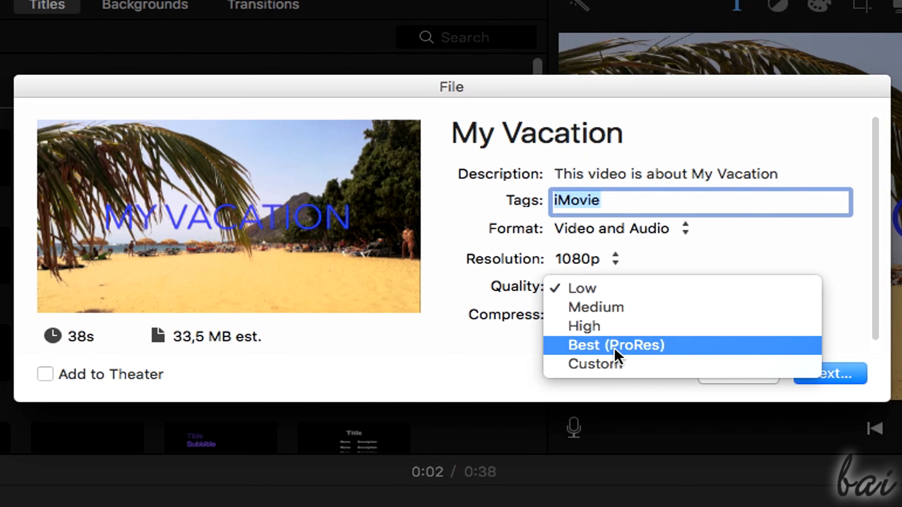
pyautogui.click(615, 348)
pyautogui.click(618, 316)
pyautogui.click(633, 334)
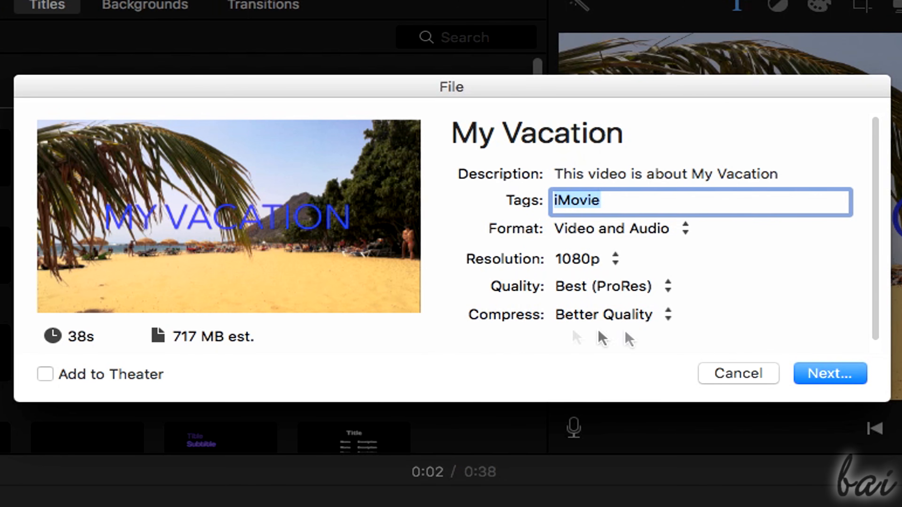
# Save the exported movie file under the name My Vacation in iCloud Drive.
pyautogui.click(836, 375)
pyautogui.click(388, 62)
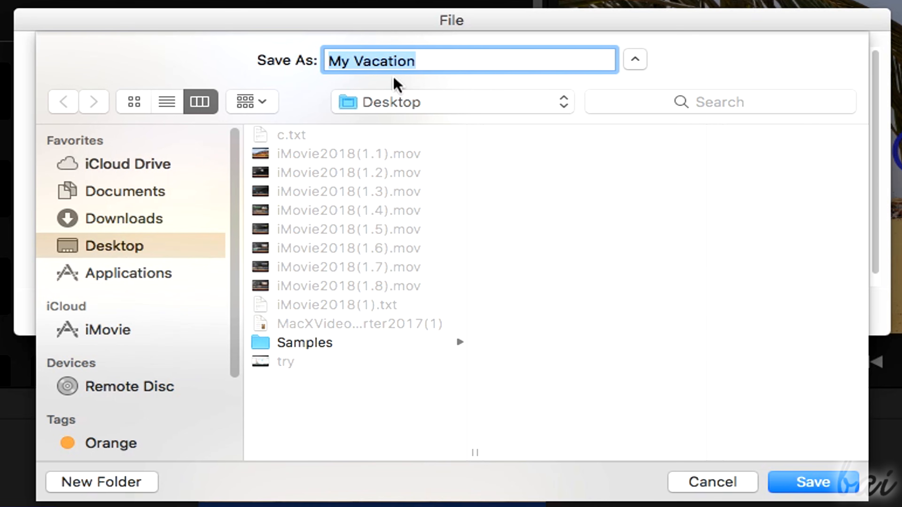
pyautogui.moveTo(427, 65); pyautogui.dragTo(291, 87)
pyautogui.click(151, 194)
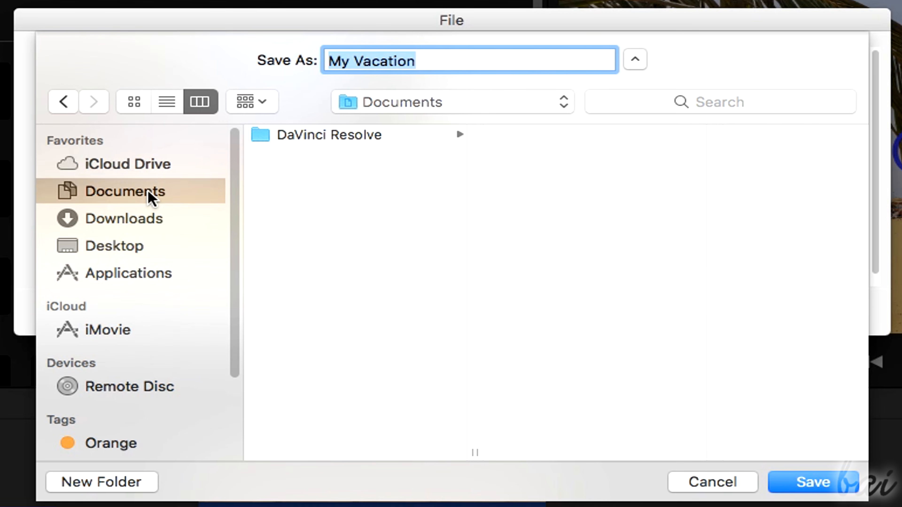
pyautogui.click(161, 167)
pyautogui.click(817, 482)
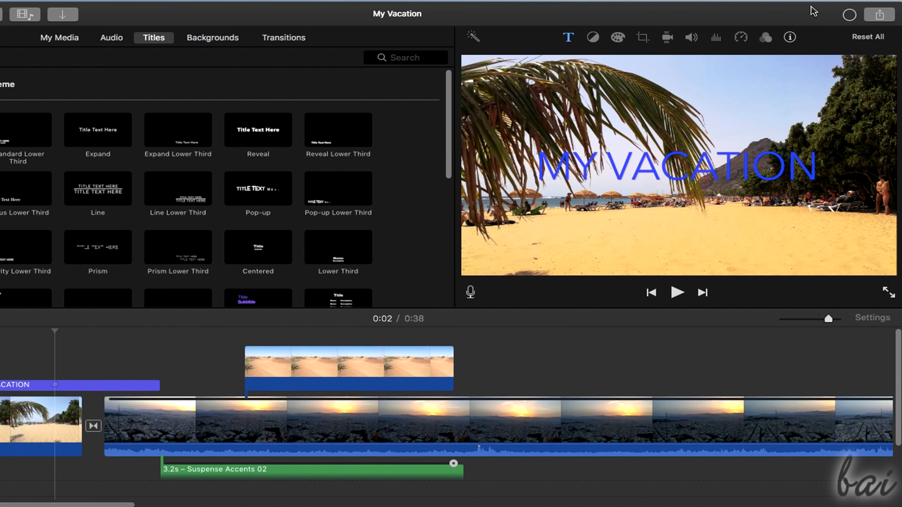
# Check the export progress, and view the movies in the Theater before returning to the project list.
pyautogui.click(852, 20)
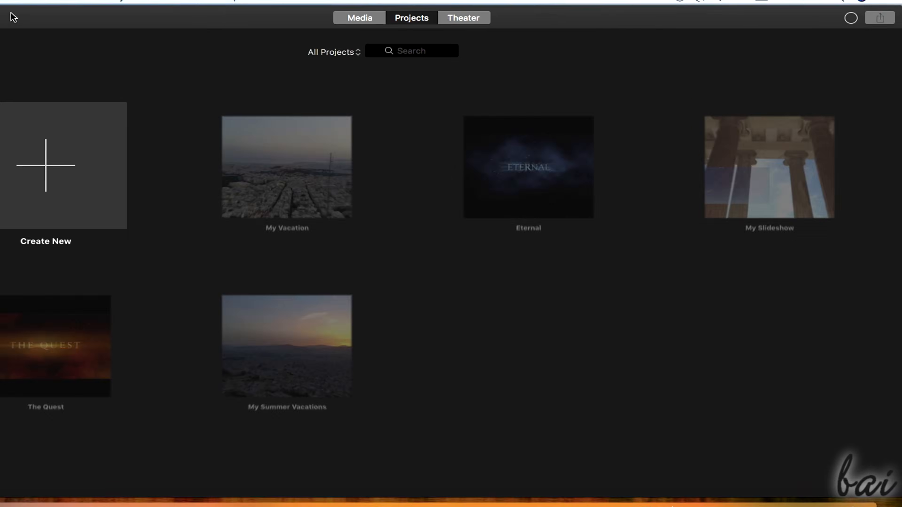
pyautogui.click(509, 31)
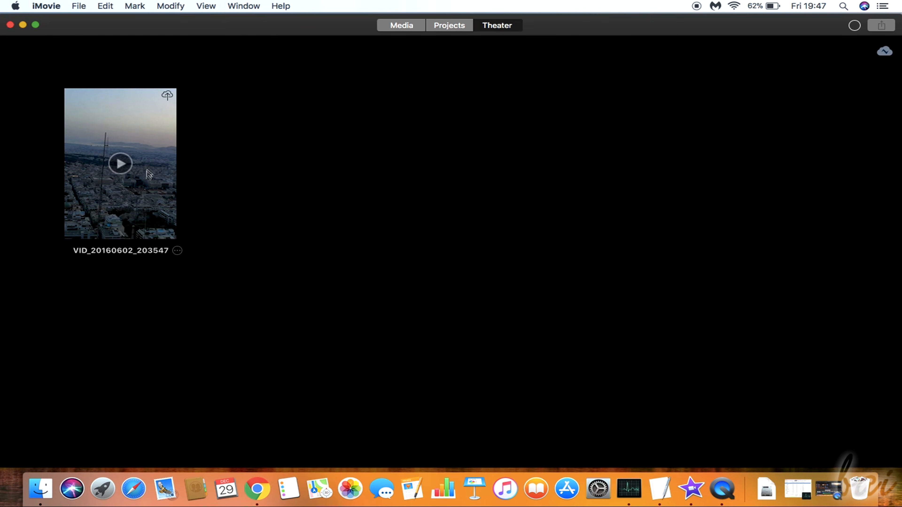
pyautogui.click(447, 27)
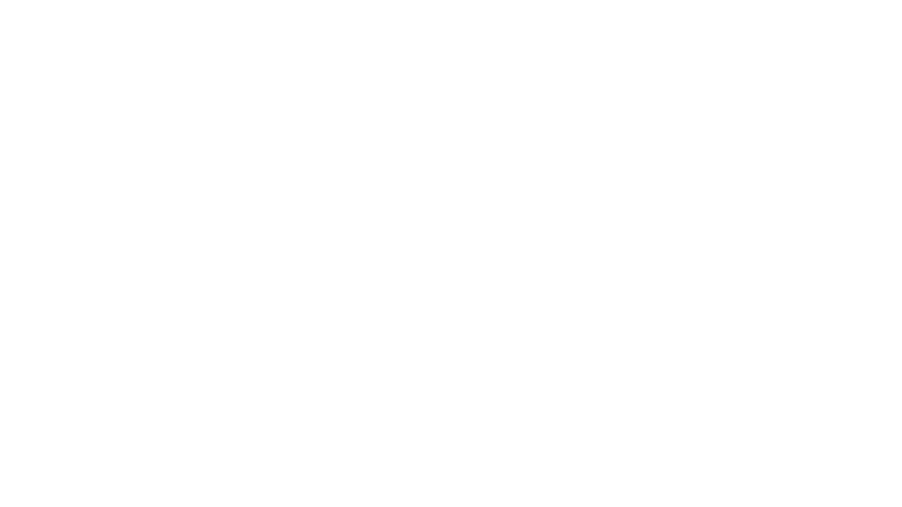